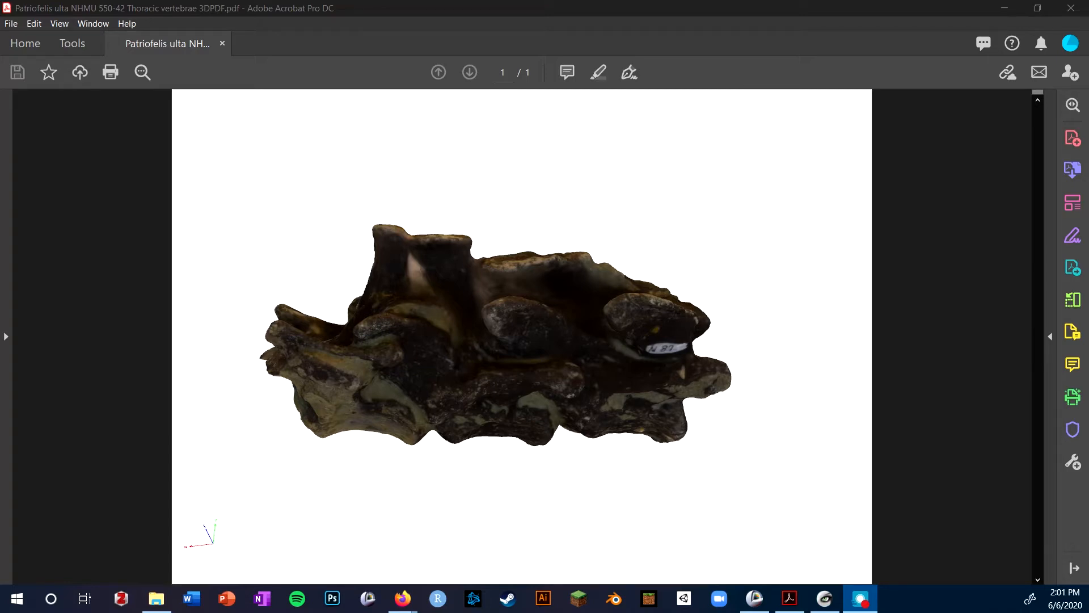
Examine the 3D model of the Patriofelis thoracic vertebrae in the PDF from several angles.
mouse_move(537, 256)
left_mouse_down()
mouse_move(546, 317)
mouse_move(605, 440)
mouse_move(536, 294)
mouse_move(547, 406)
mouse_move(579, 154)
mouse_move(519, 321)
left_mouse_up()
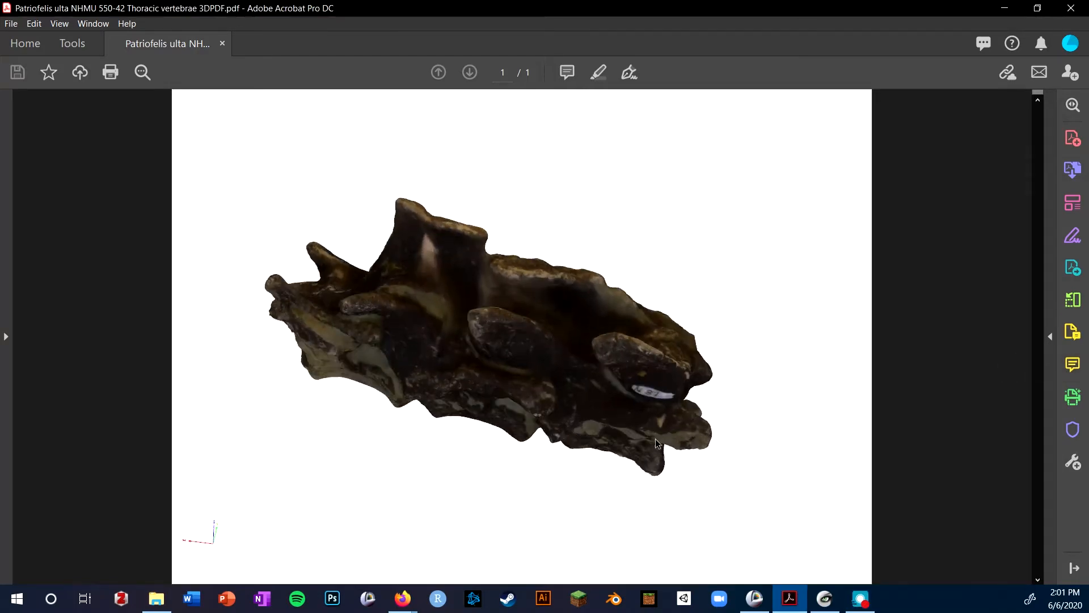
left_click_drag(656, 443, 614, 388)
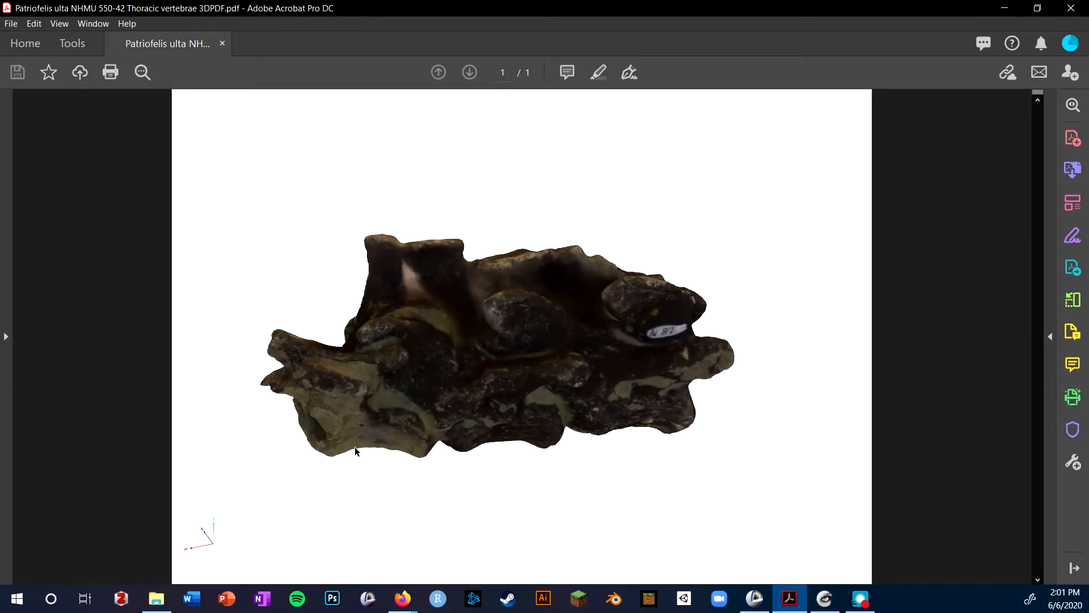
left_click_drag(465, 348, 465, 391)
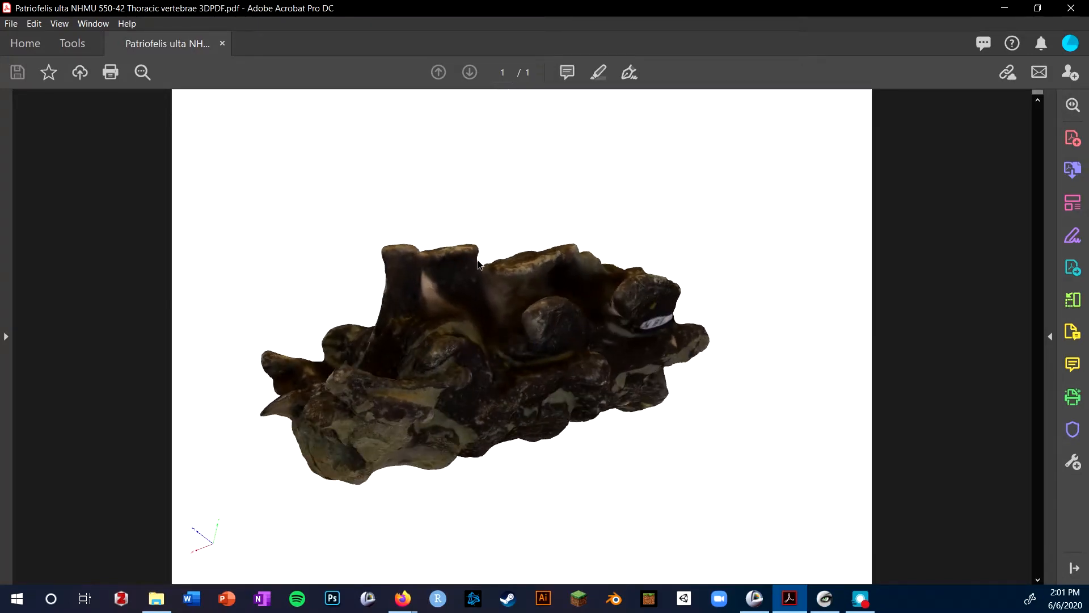
left_click_drag(594, 417, 569, 400)
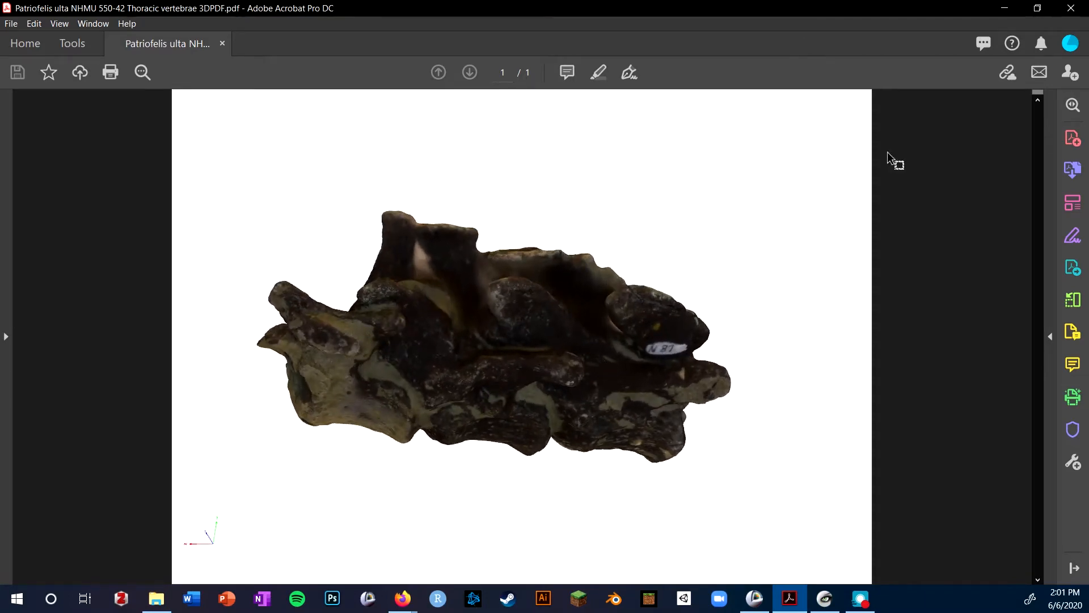
Switch to 3D Slicer and inspect the volume rendering of the vertebrae from the right side, close up.
left_click(1005, 7)
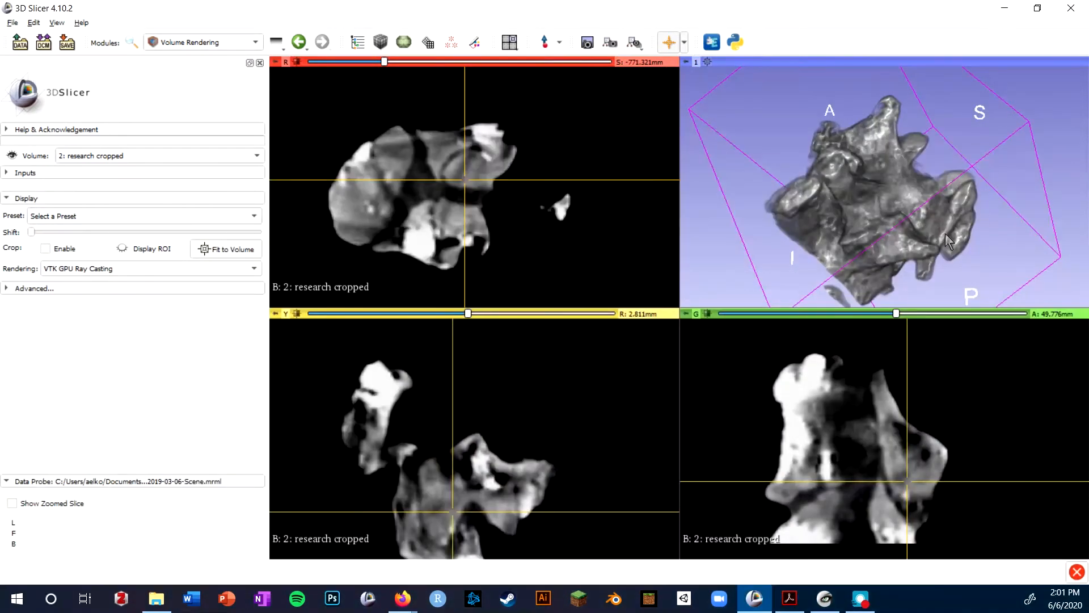
left_click_drag(925, 136, 904, 177)
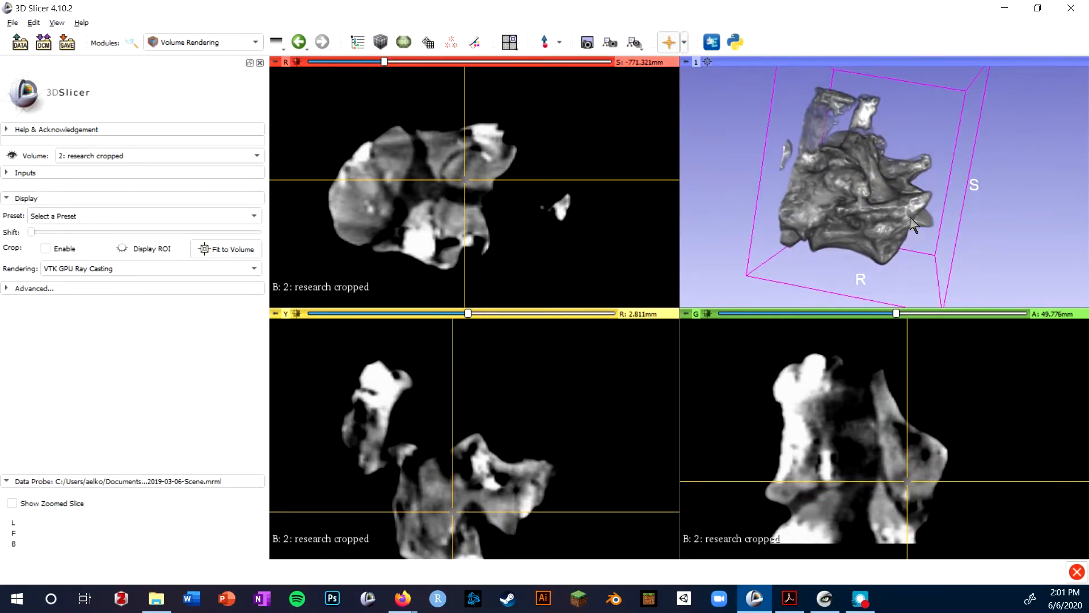
scroll(910, 222, "up", 2)
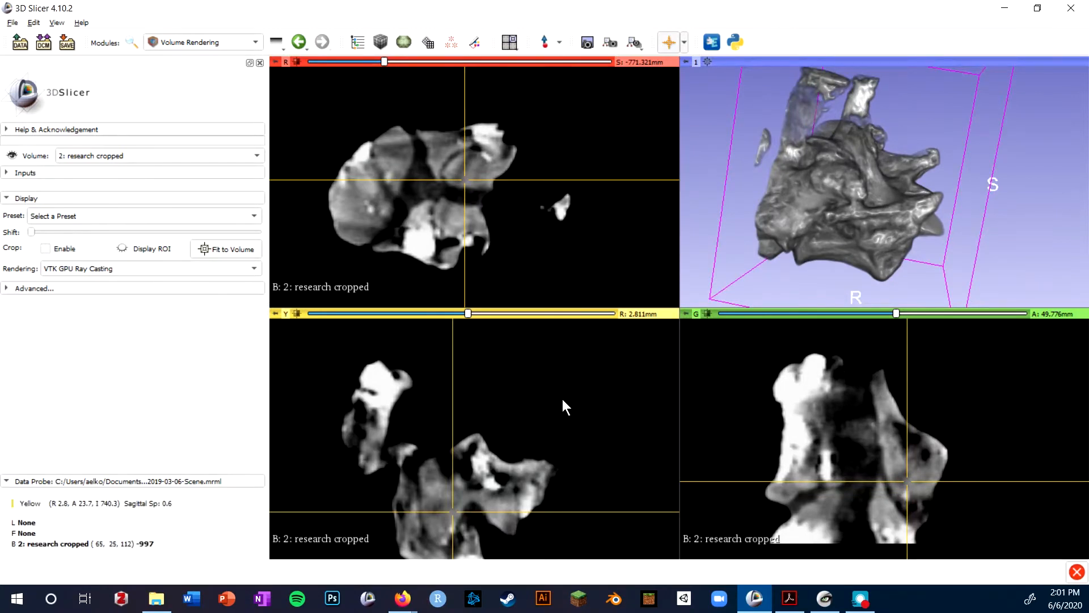
Examine the axial CT slices of the cropped research volume, comparing bone and matrix through the vertebrae.
scroll(481, 205, "down", 5)
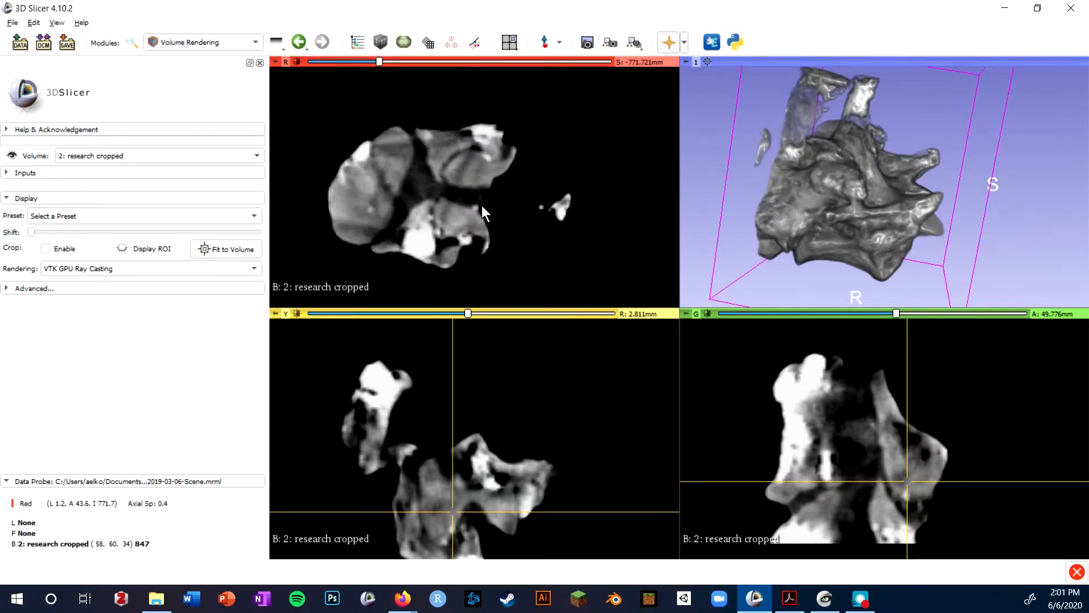
scroll(533, 212, "down", 8)
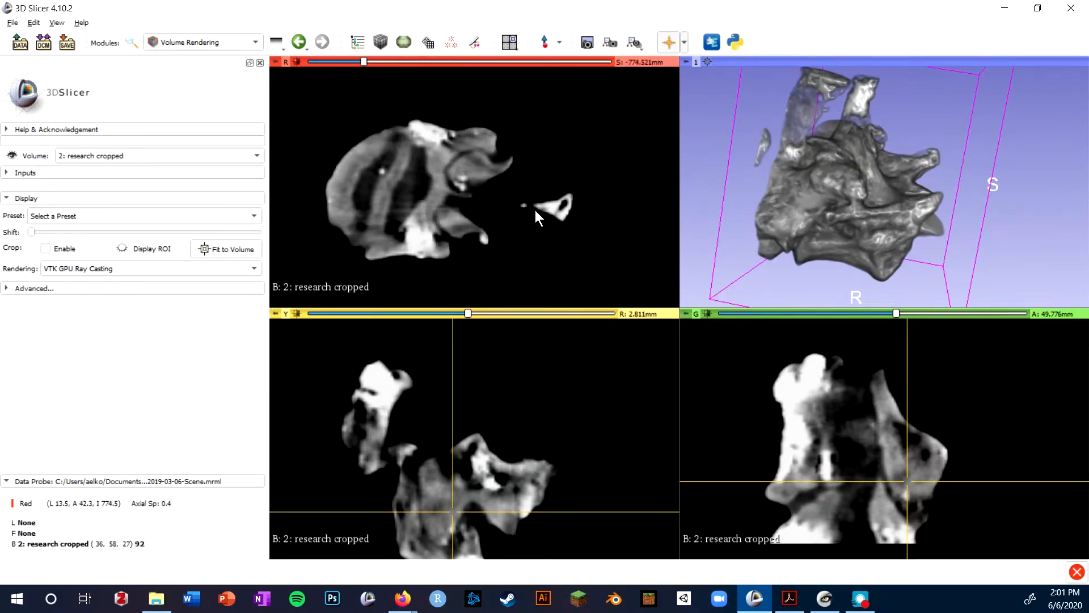
scroll(407, 234, "down", 11)
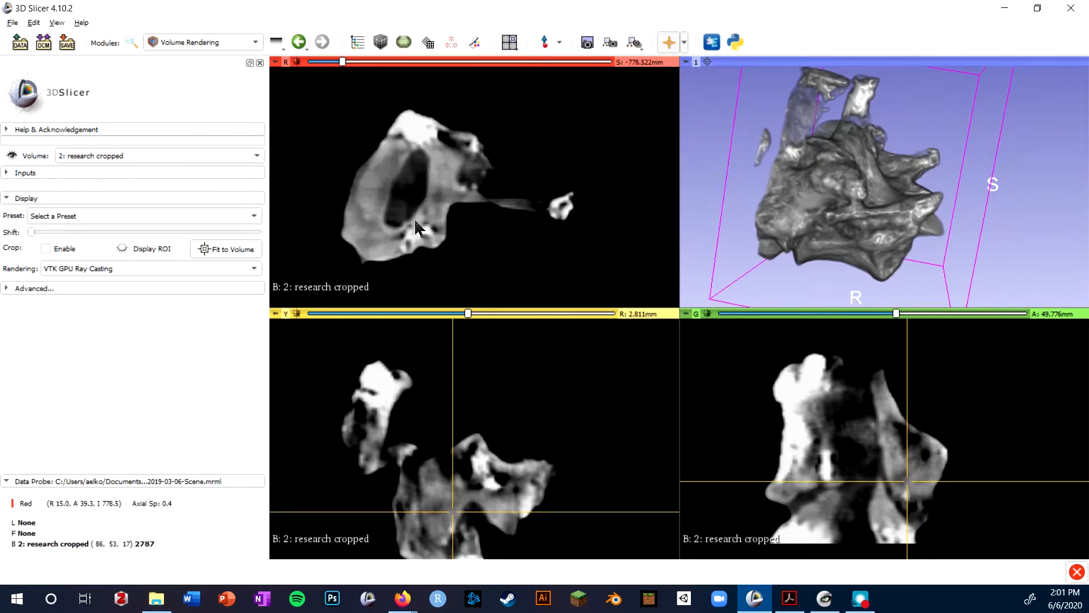
scroll(420, 175, "up", 2)
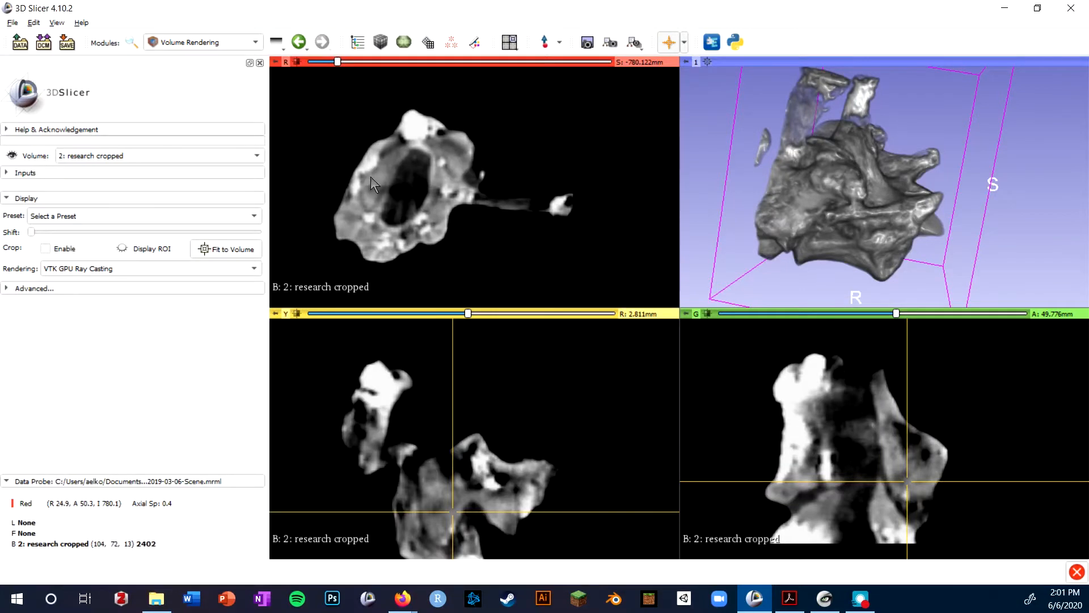
scroll(380, 165, "up", 5)
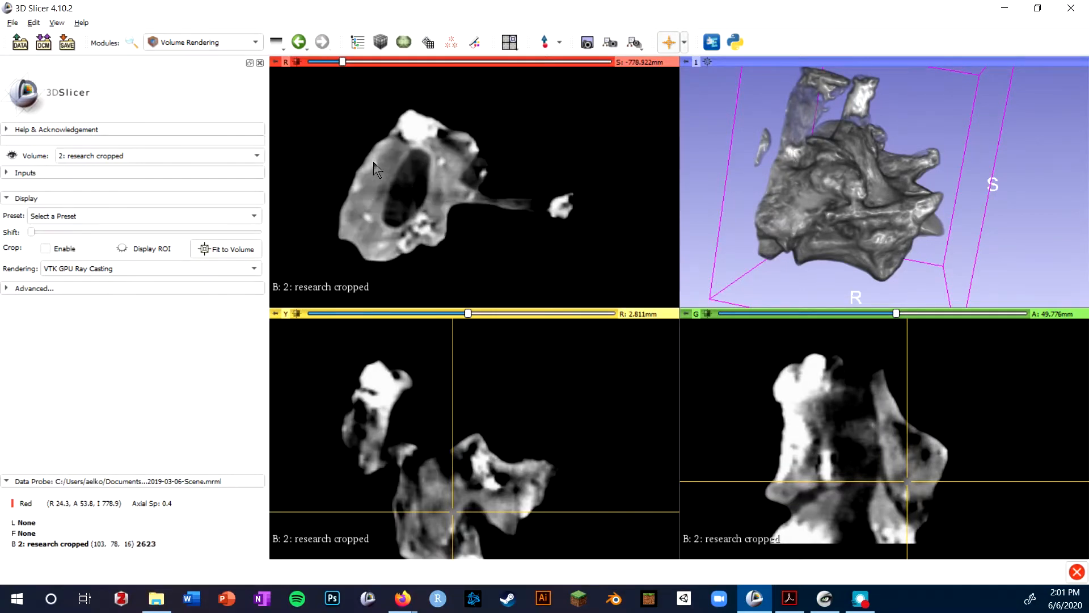
scroll(435, 188, "down", 11)
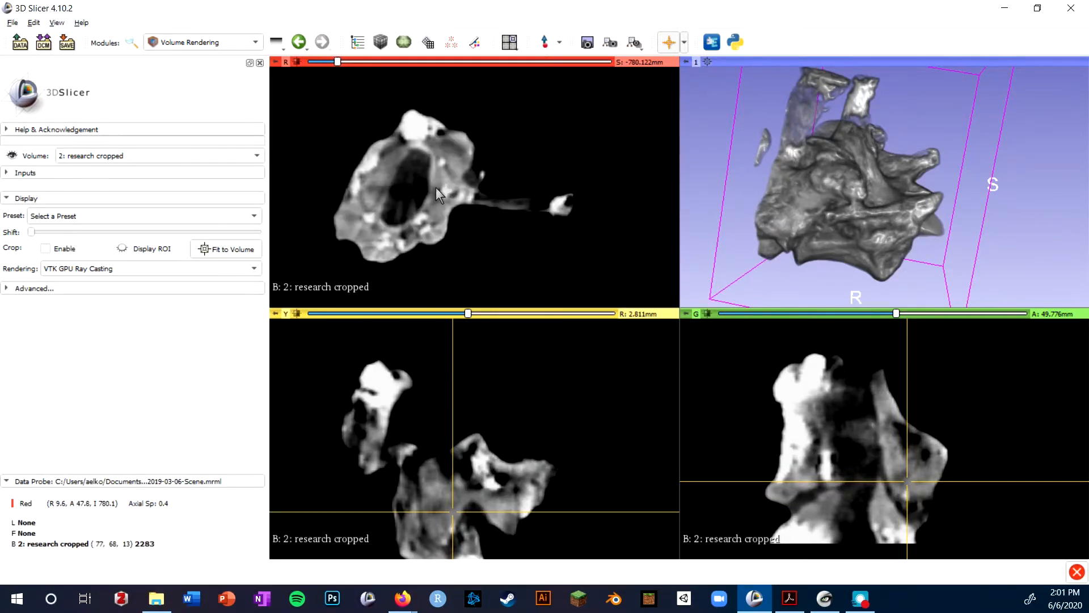
scroll(421, 196, "up", 6)
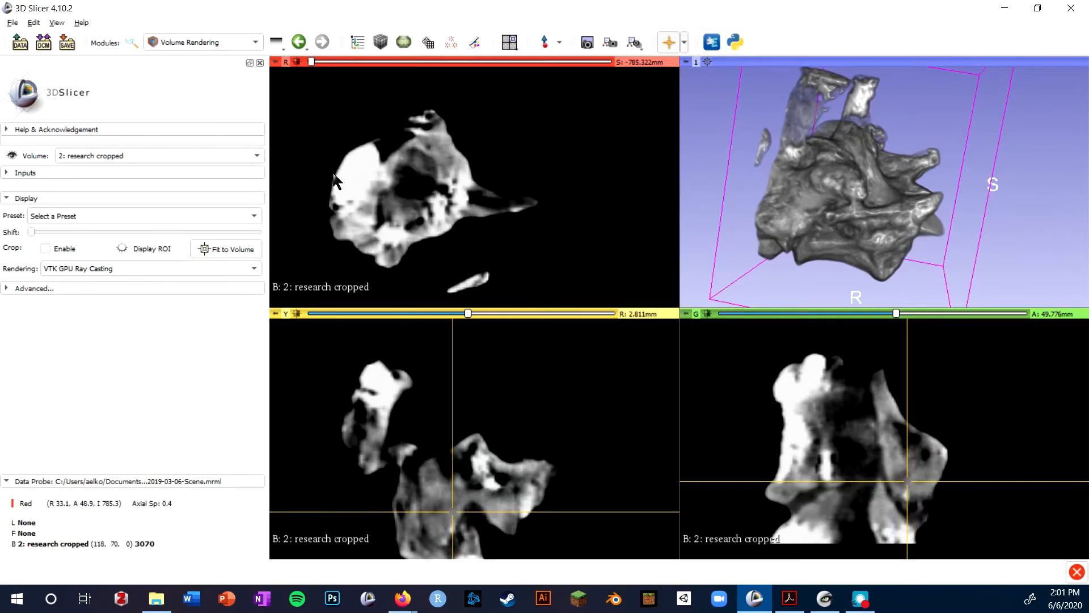
scroll(395, 179, "down", 6)
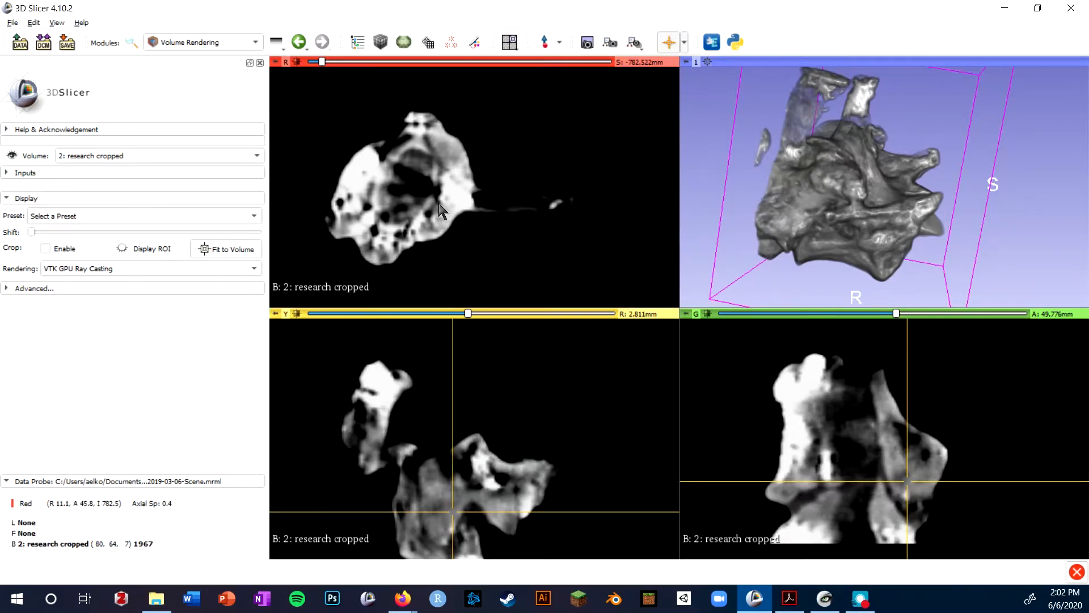
scroll(438, 200, "up", 2)
scroll(443, 207, "up", 20)
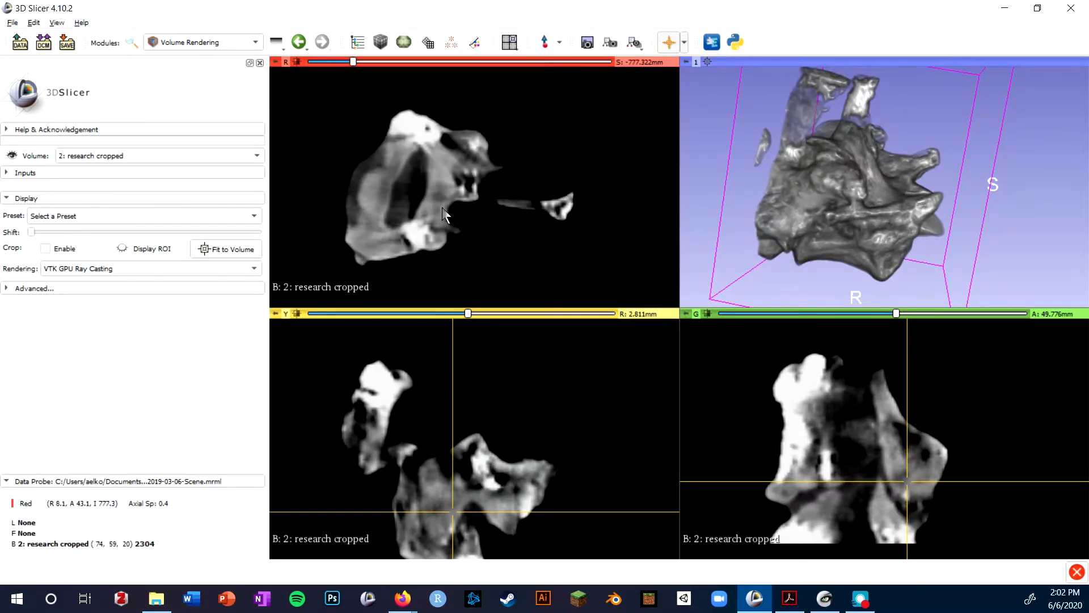
scroll(445, 206, "up", 13)
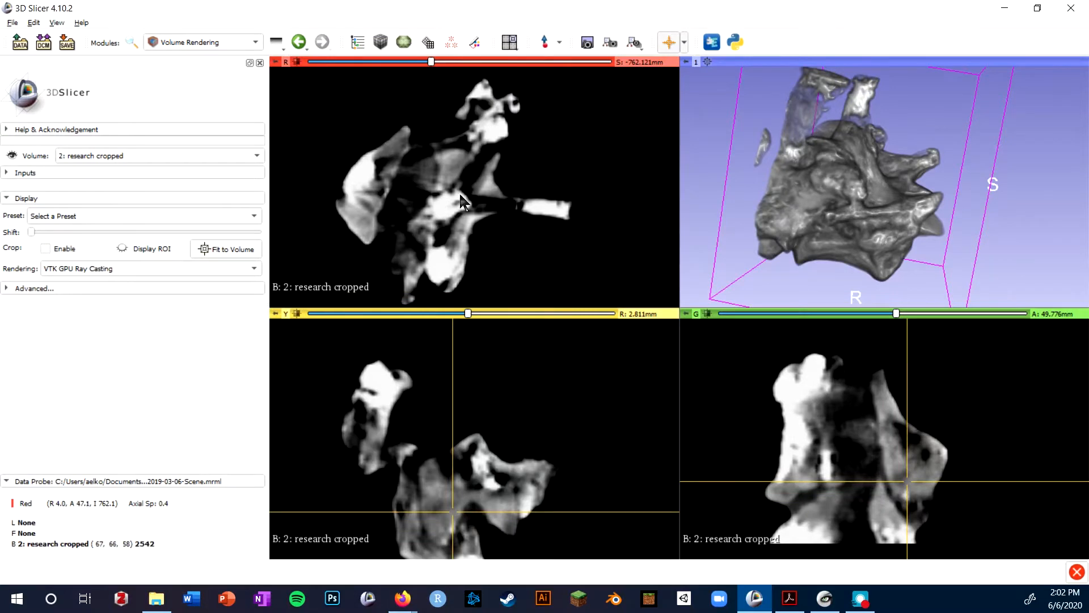
scroll(460, 193, "up", 17)
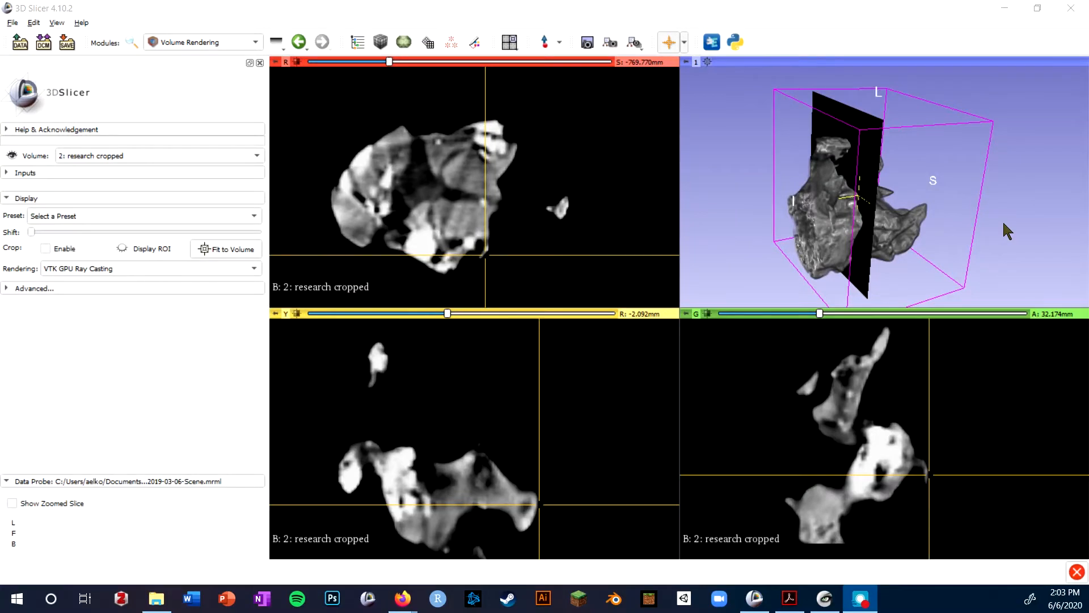
scroll(457, 176, "down", 1)
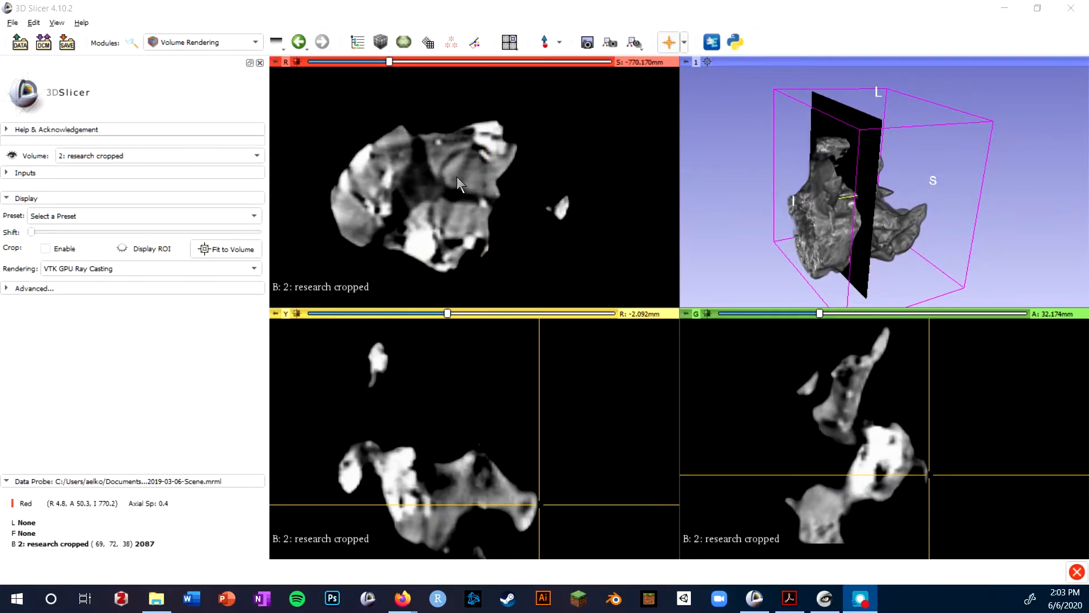
scroll(458, 176, "up", 2)
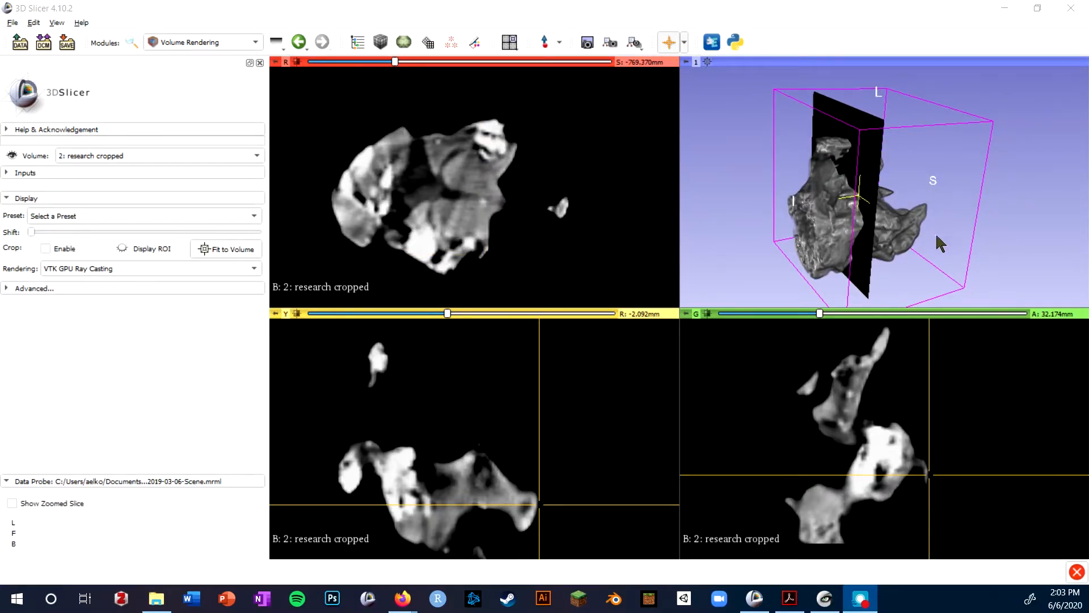
Examine from several angles where the axial slice plane cuts through the rendered vertebrae in the 3D view.
left_click_drag(928, 237, 857, 227)
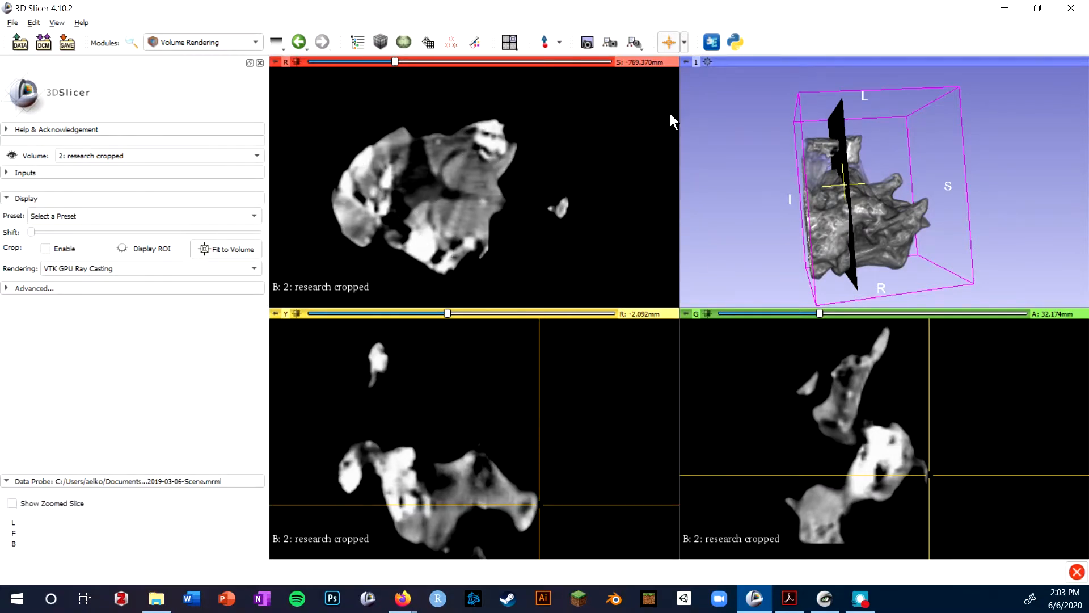
left_click_drag(884, 161, 926, 172)
left_click_drag(899, 217, 906, 196)
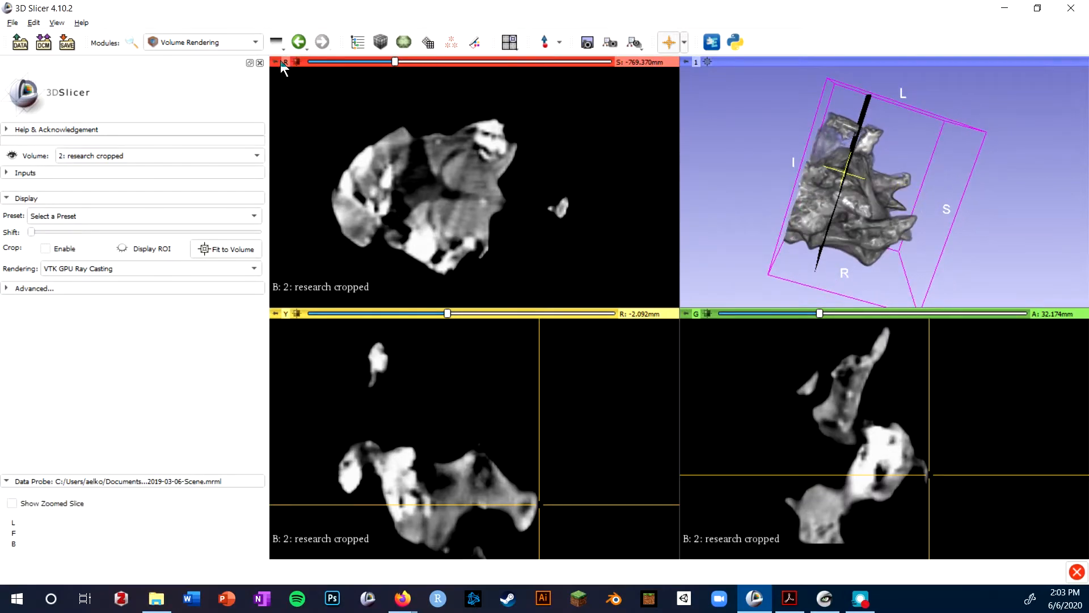
mouse_move(282, 64)
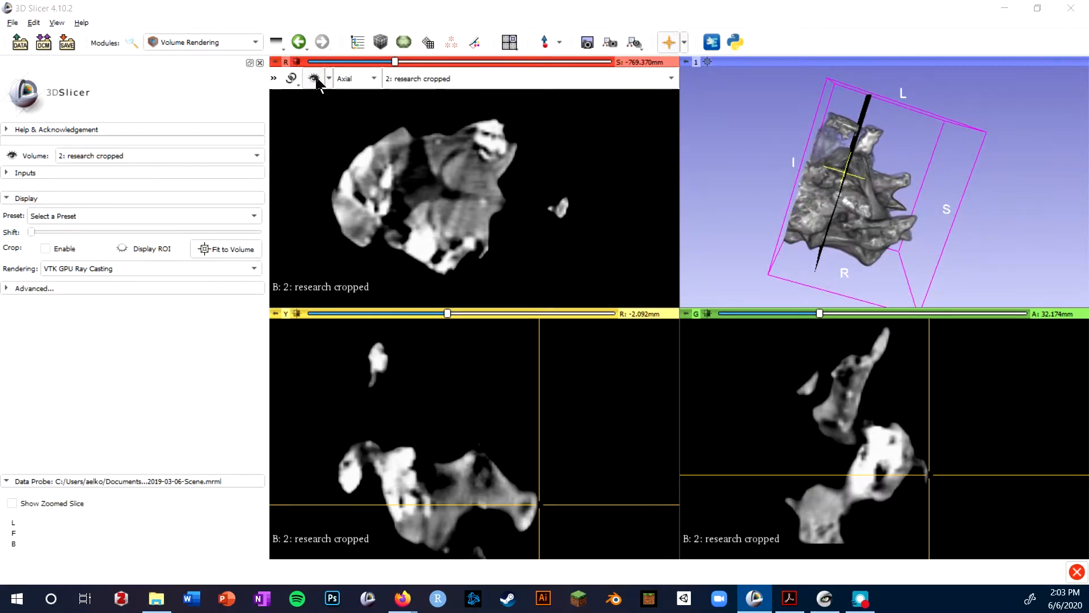
left_click_drag(882, 158, 975, 203)
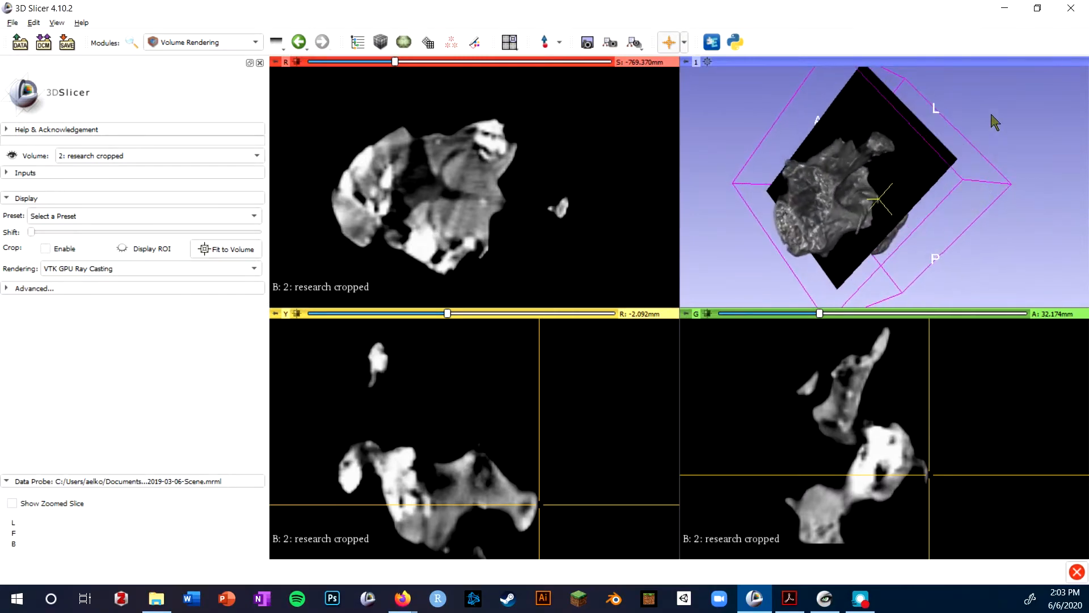
left_click_drag(948, 111, 863, 102)
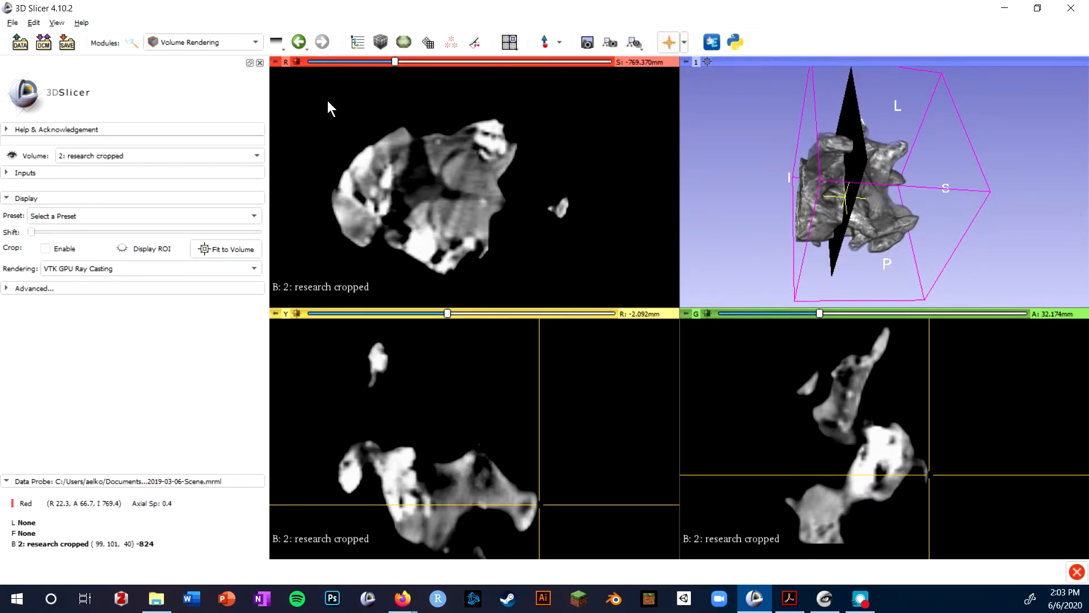
Open the Data module and show the "2: research cropped-label" label map over the slices.
left_click(244, 43)
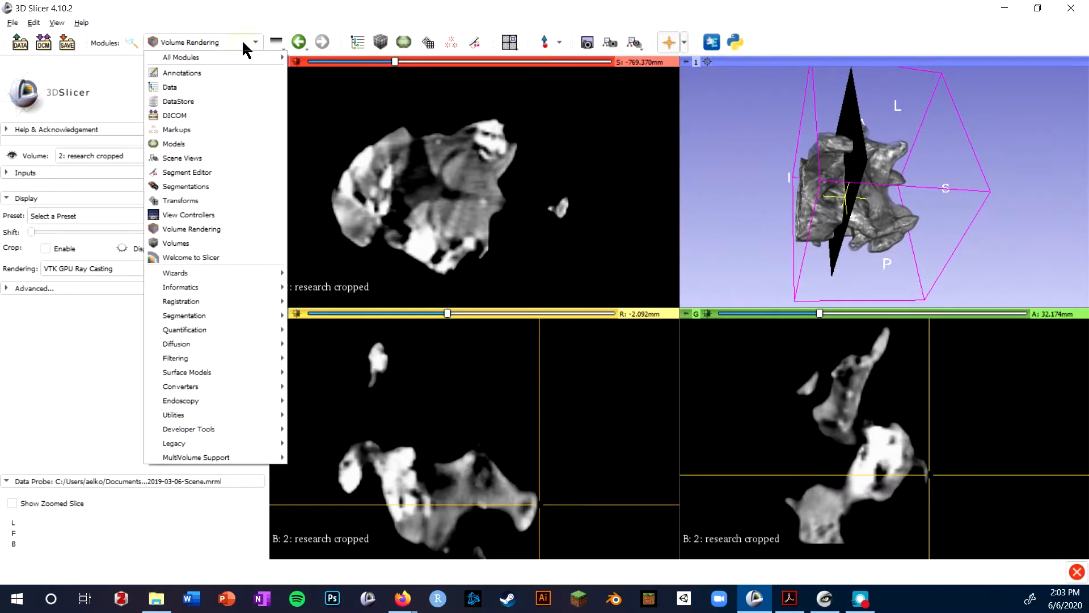
left_click(195, 88)
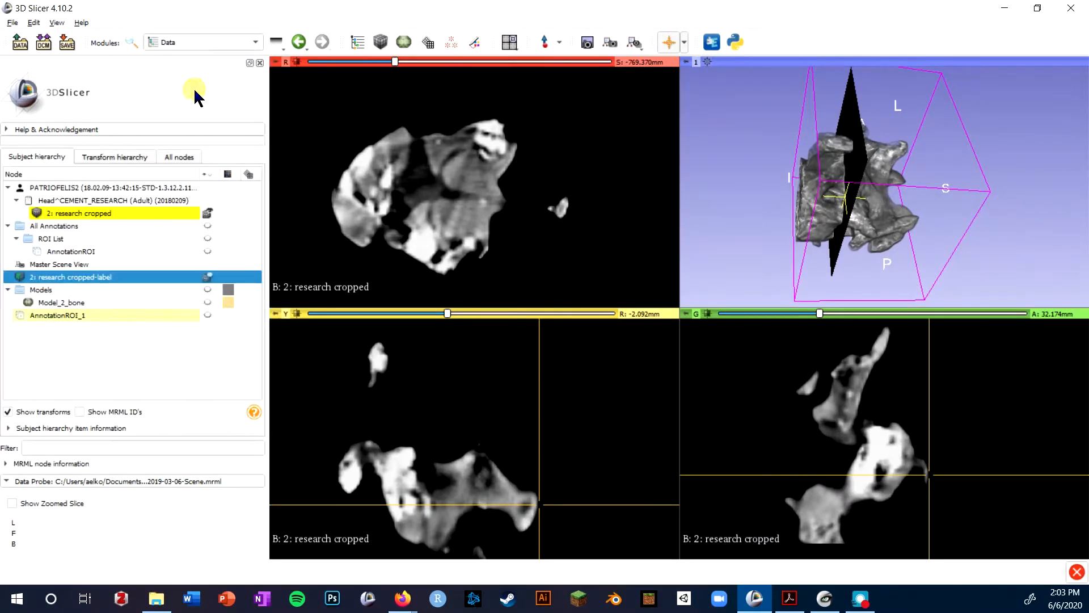
left_click(208, 276)
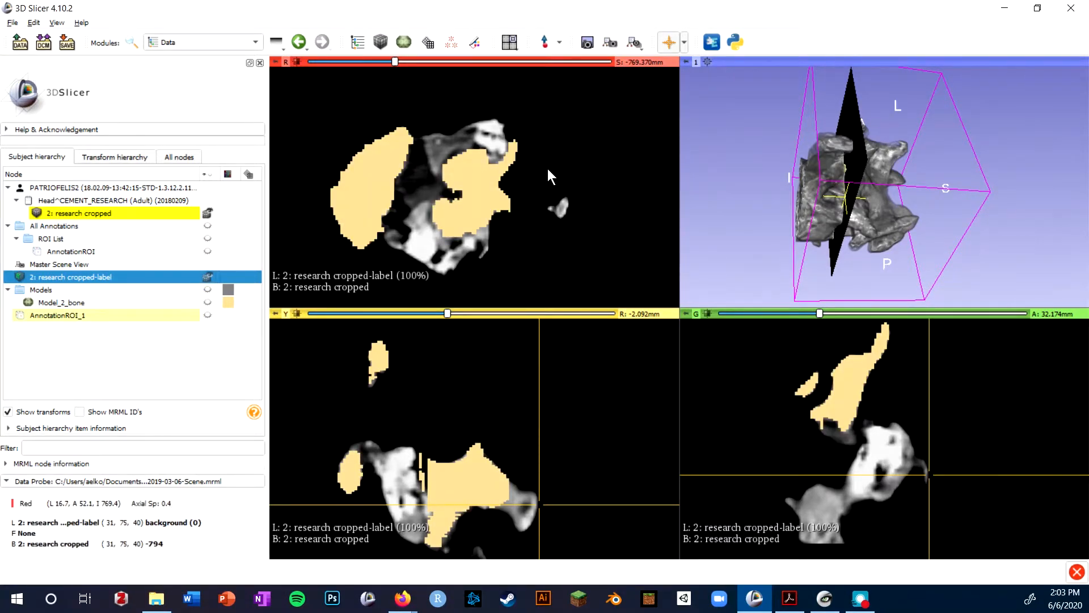
Examine how the bone label map follows a single vertebra through the axial slices.
scroll(546, 172, "up", 9)
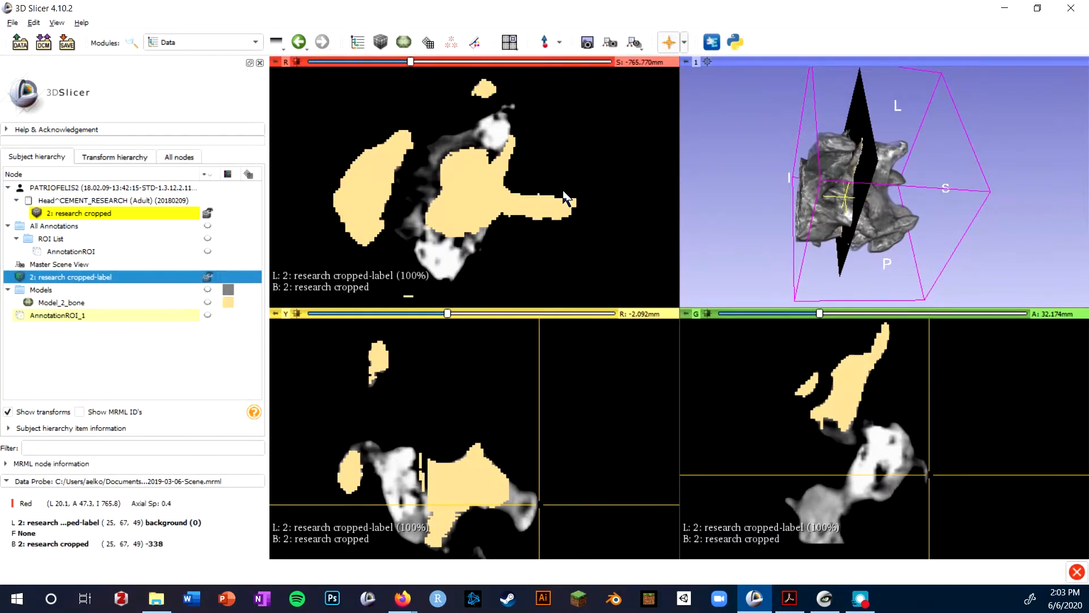
scroll(563, 191, "up", 12)
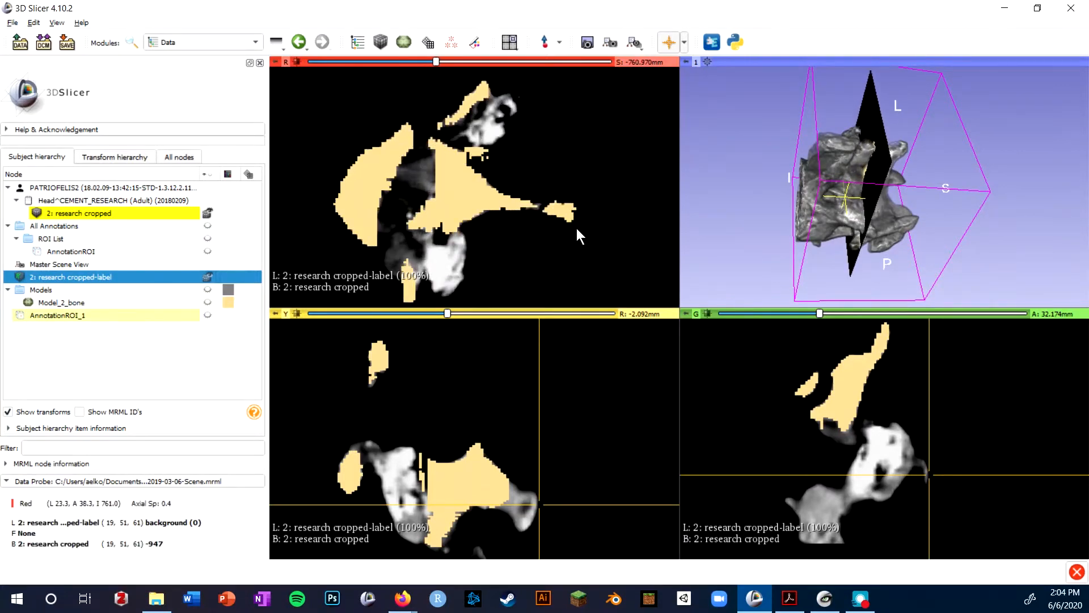
scroll(576, 228, "up", 6)
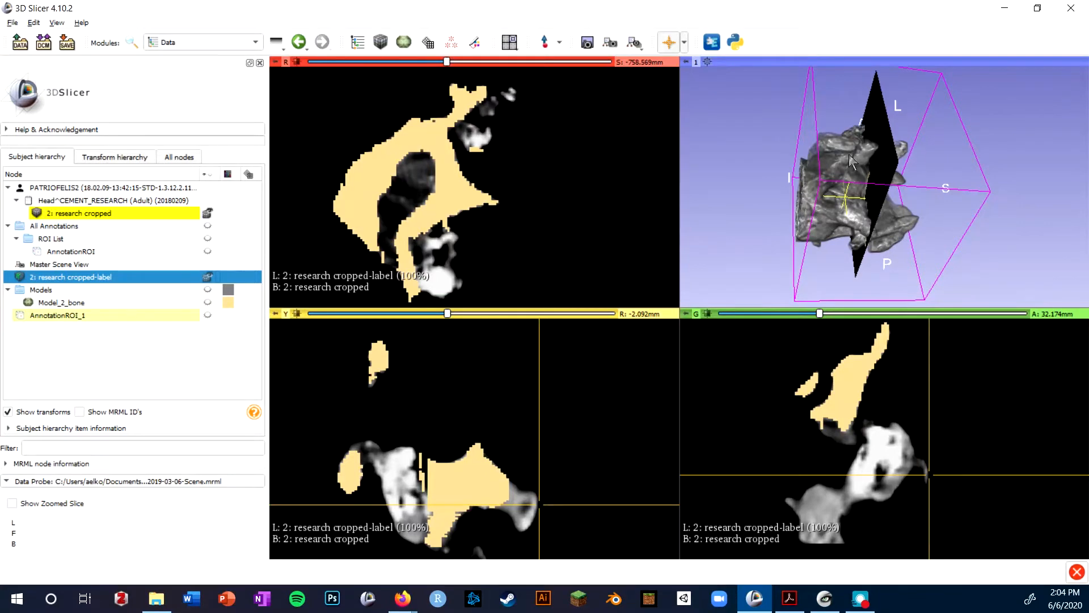
scroll(532, 166, "up", 8)
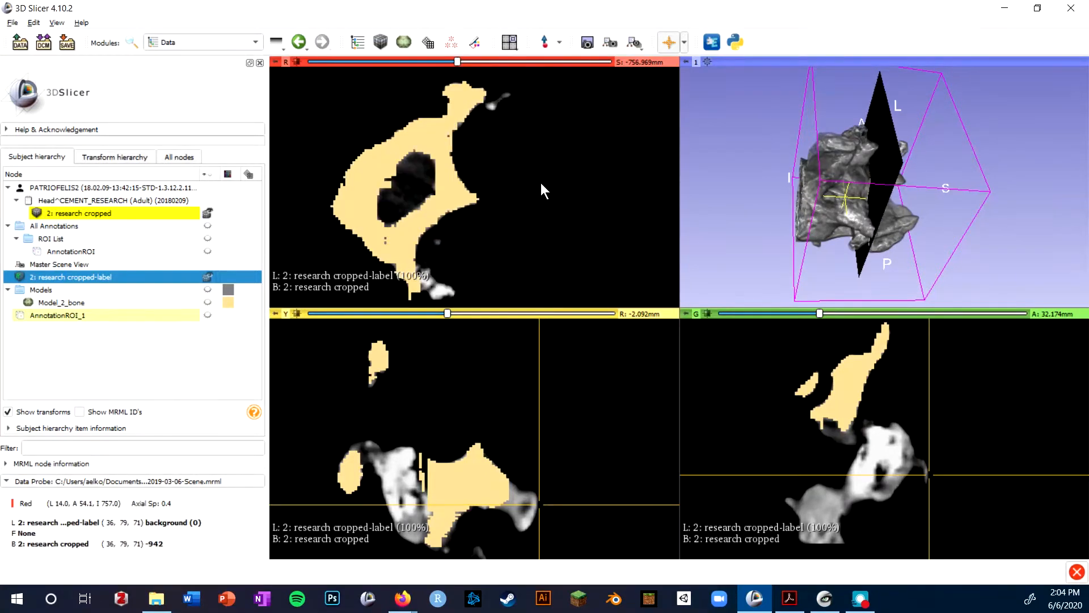
scroll(527, 200, "up", 20)
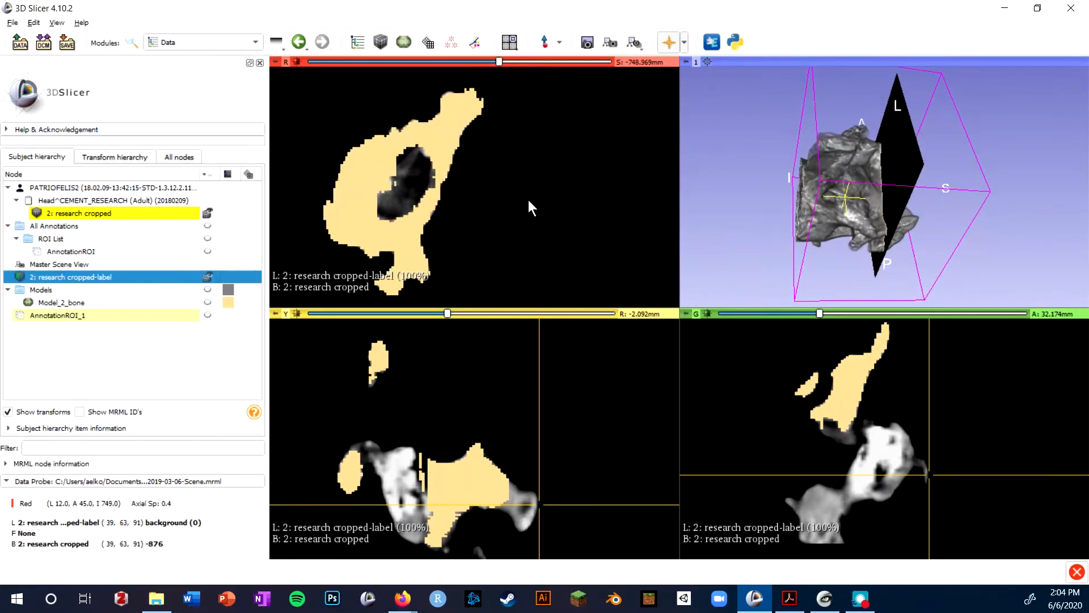
scroll(524, 187, "up", 5)
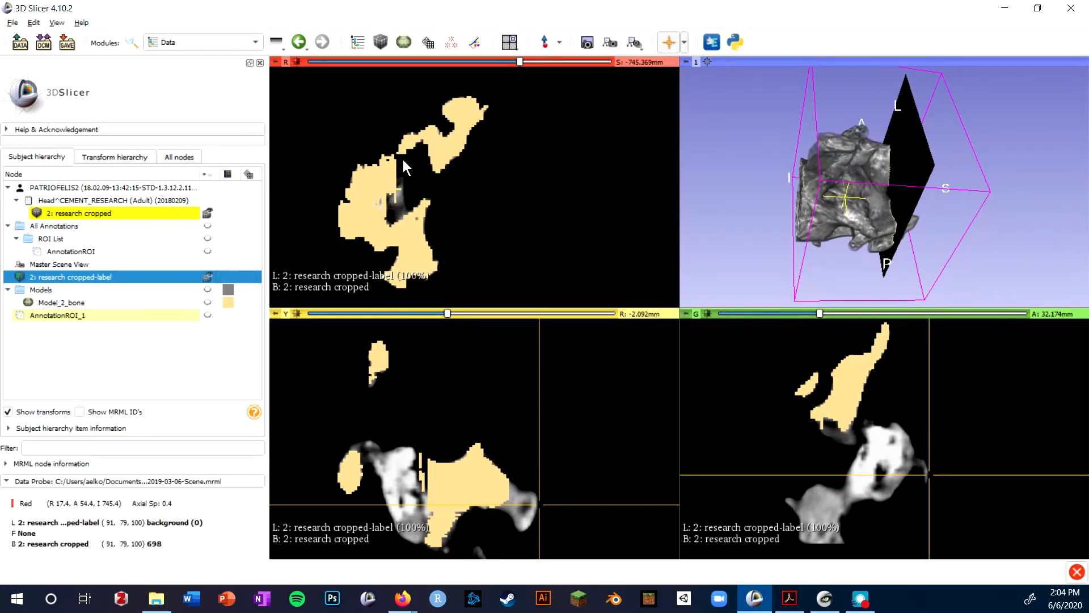
scroll(403, 159, "down", 20)
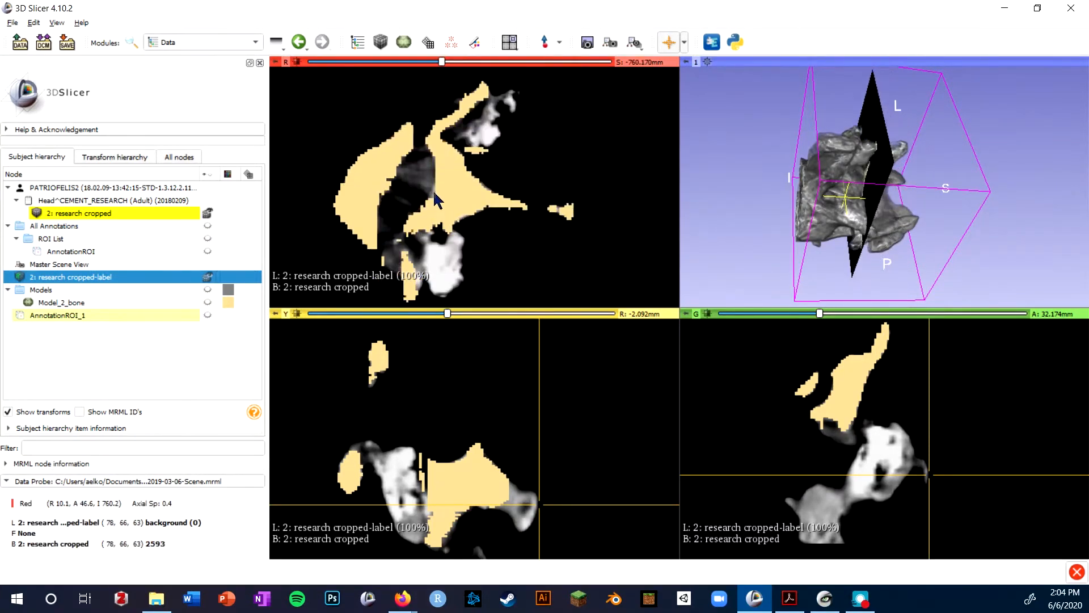
Check the bone label map's extent through the lower axial slices.
scroll(436, 198, "down", 20)
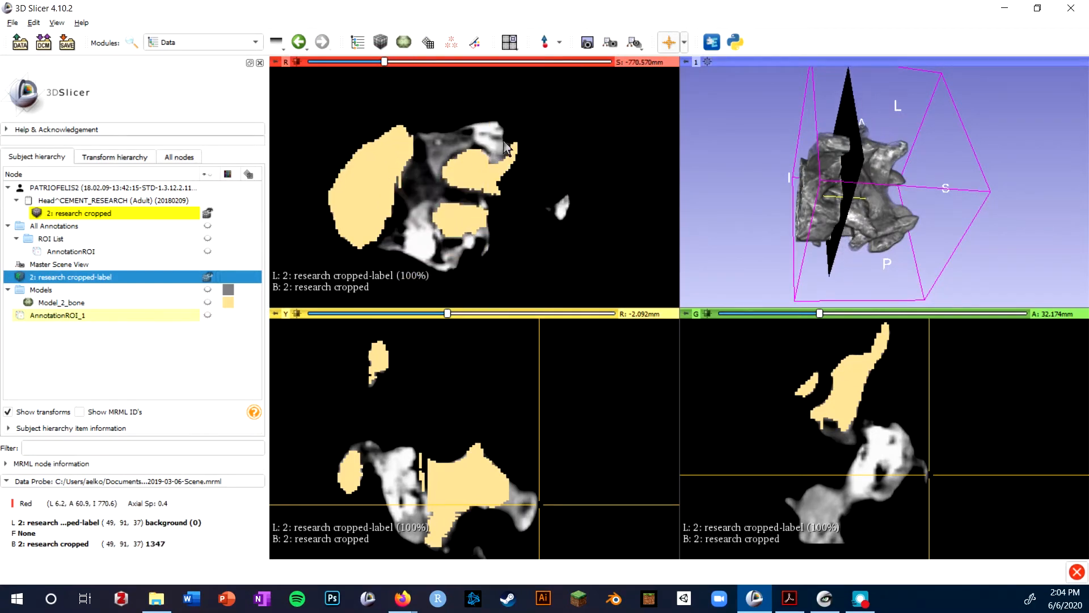
scroll(506, 146, "down", 20)
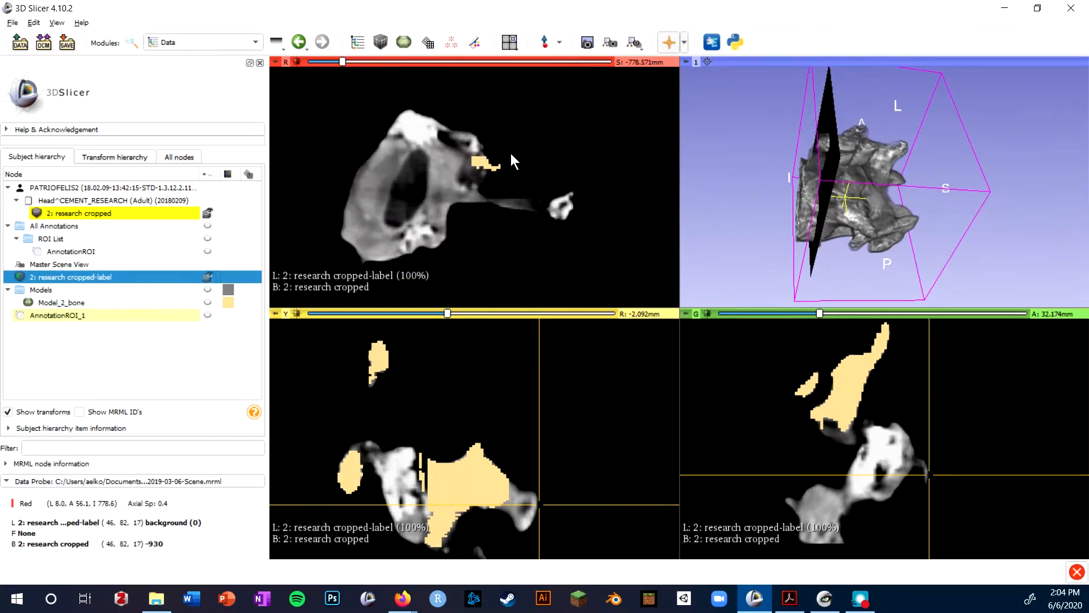
scroll(536, 199, "up", 14)
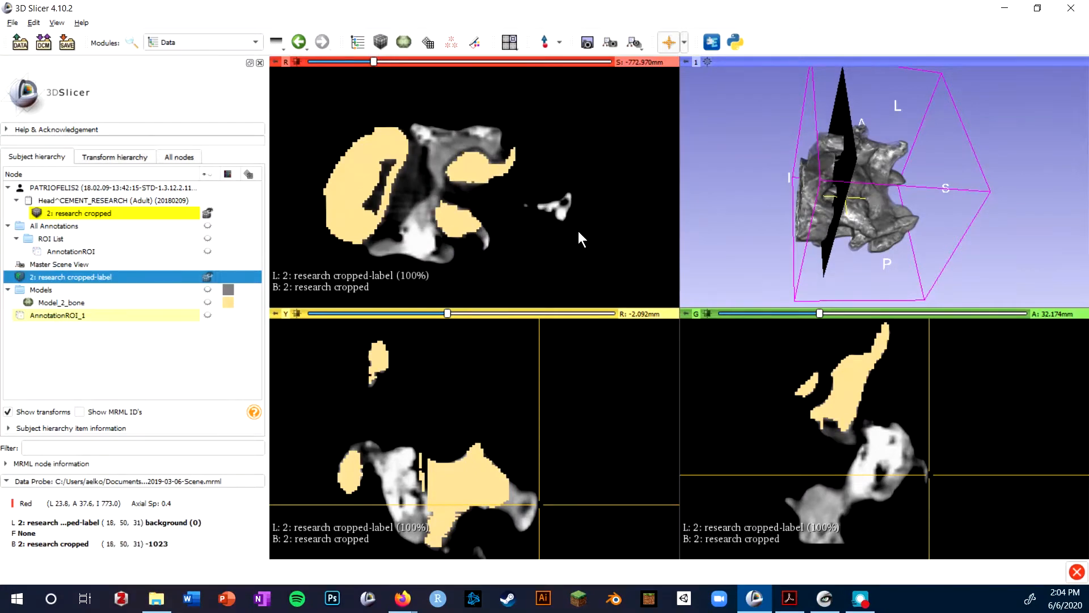
Show the Model_2_bone surface in the 3D view and inspect it up close alongside the volume rendering.
left_click_drag(579, 231, 569, 204)
left_click_drag(926, 227, 905, 192)
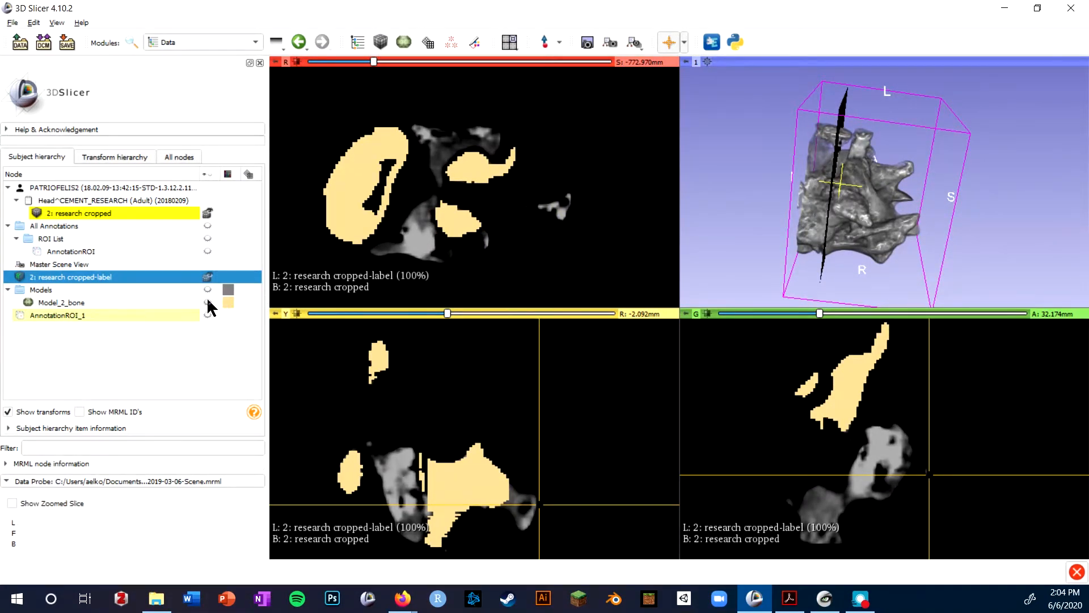
left_click(208, 302)
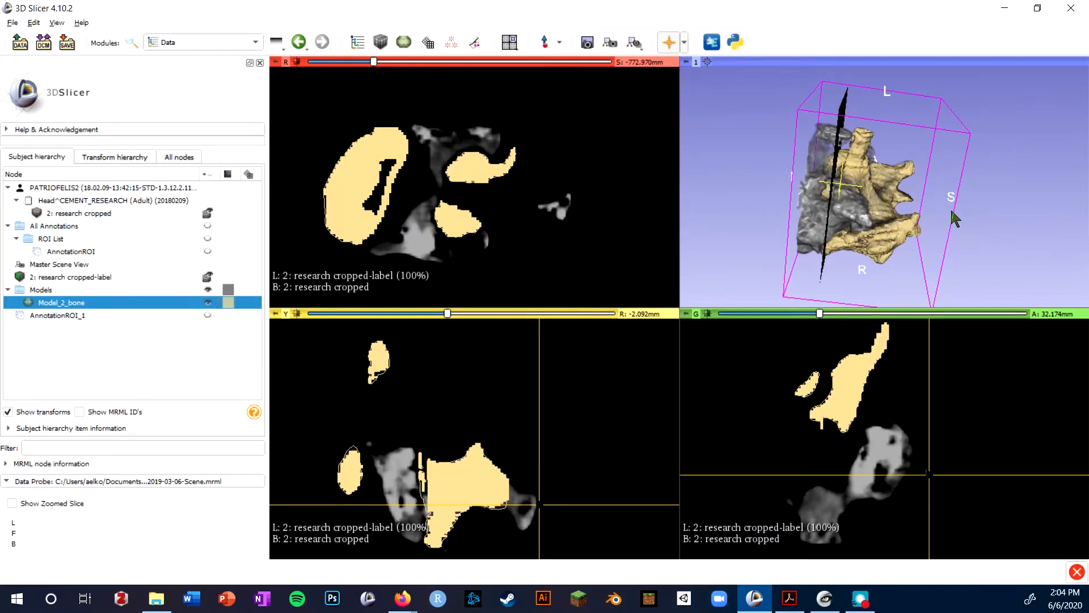
left_click_drag(858, 207, 939, 248)
scroll(942, 241, "up", 6)
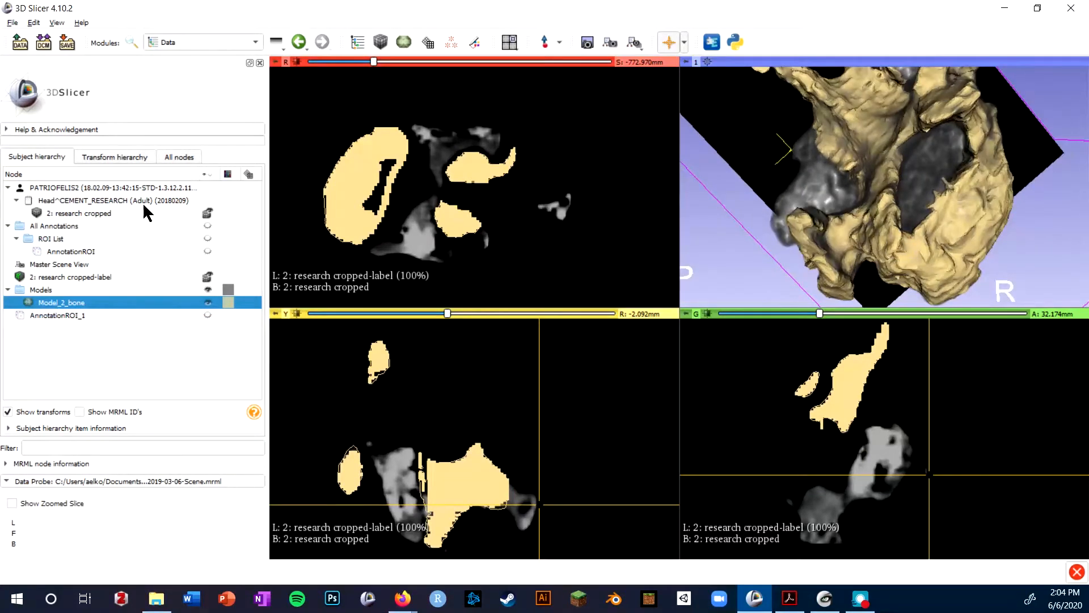
Open the Volume Rendering module, hide the "2: research cropped" rendering, and inspect the bone model on its own from several angles.
left_click(206, 42)
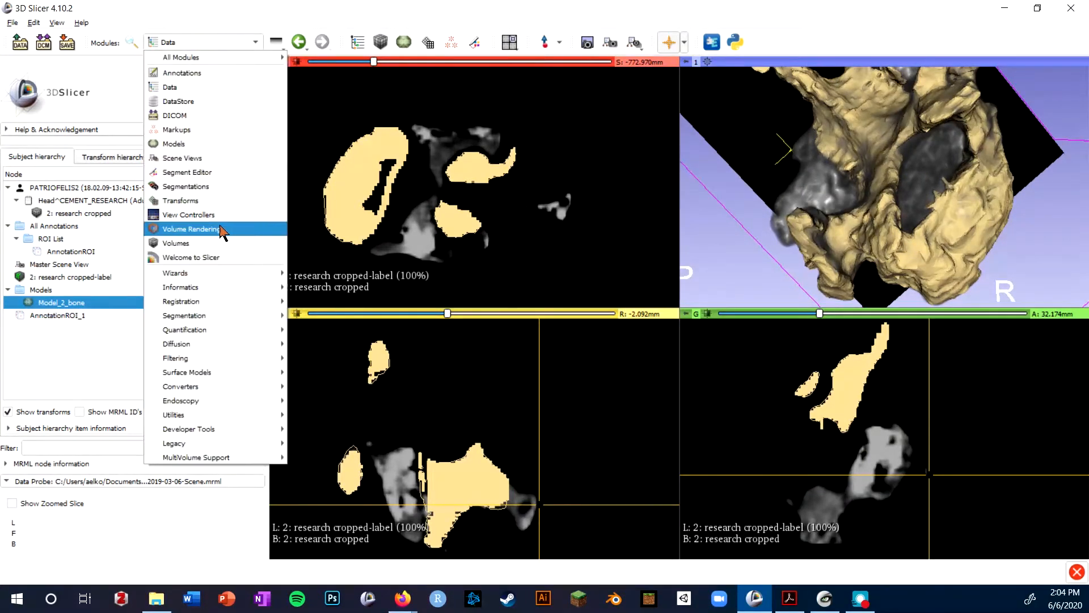
left_click(191, 229)
left_click(11, 156)
left_click_drag(812, 184, 790, 272)
left_click_drag(955, 143, 1018, 164)
left_click_drag(1056, 201, 920, 493)
Switch to MeshLab and examine the Cleaned_Diaphramatic.stl vertebra mesh from outside and from within its interior.
left_click(825, 598)
left_click_drag(816, 391, 904, 279)
left_click_drag(822, 287, 848, 354)
scroll(848, 354, "up", 10)
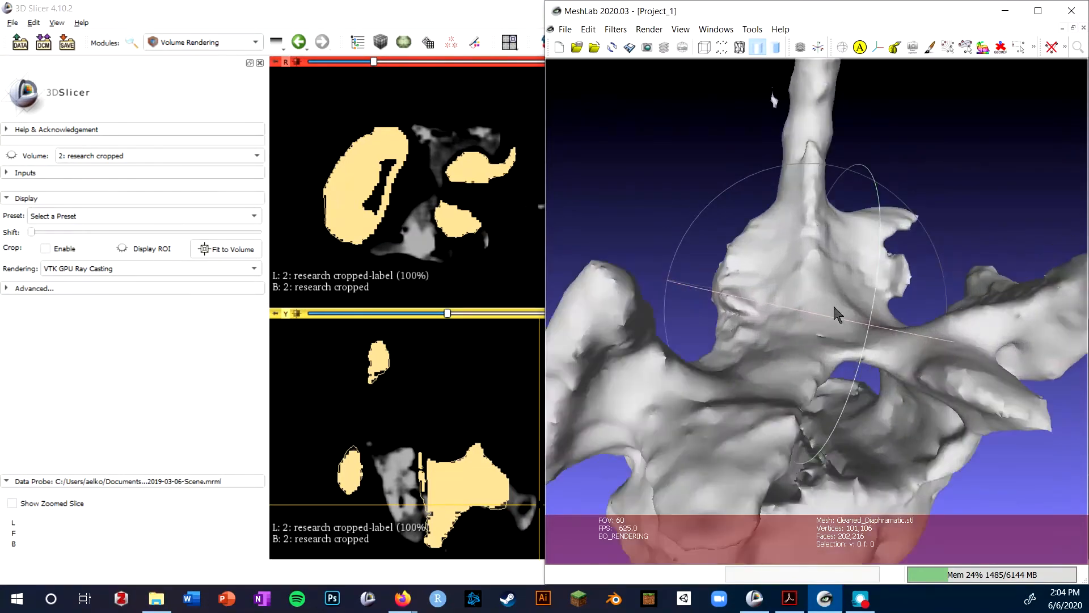
scroll(761, 313, "up", 5)
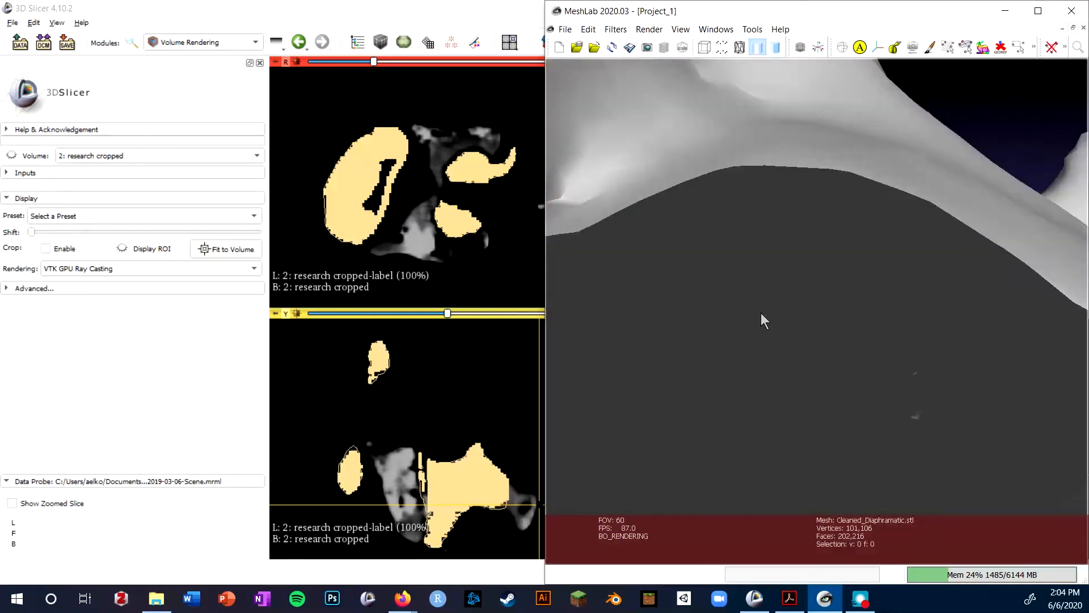
scroll(884, 243, "up", 2)
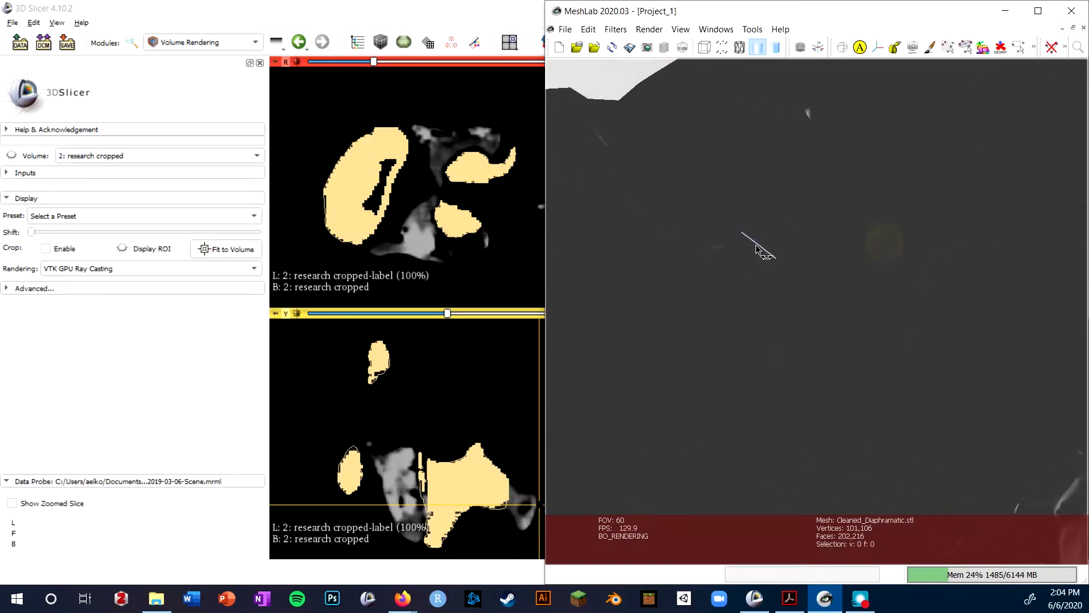
scroll(777, 244, "down", 2)
scroll(790, 255, "up", 2)
left_click_drag(758, 208, 736, 377)
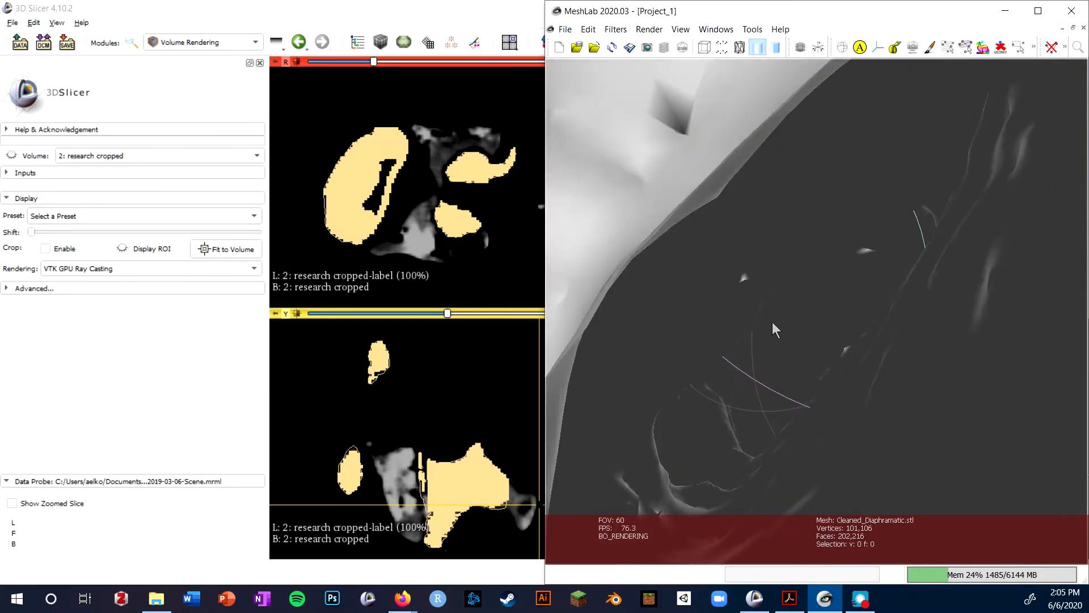
scroll(769, 310, "down", 5)
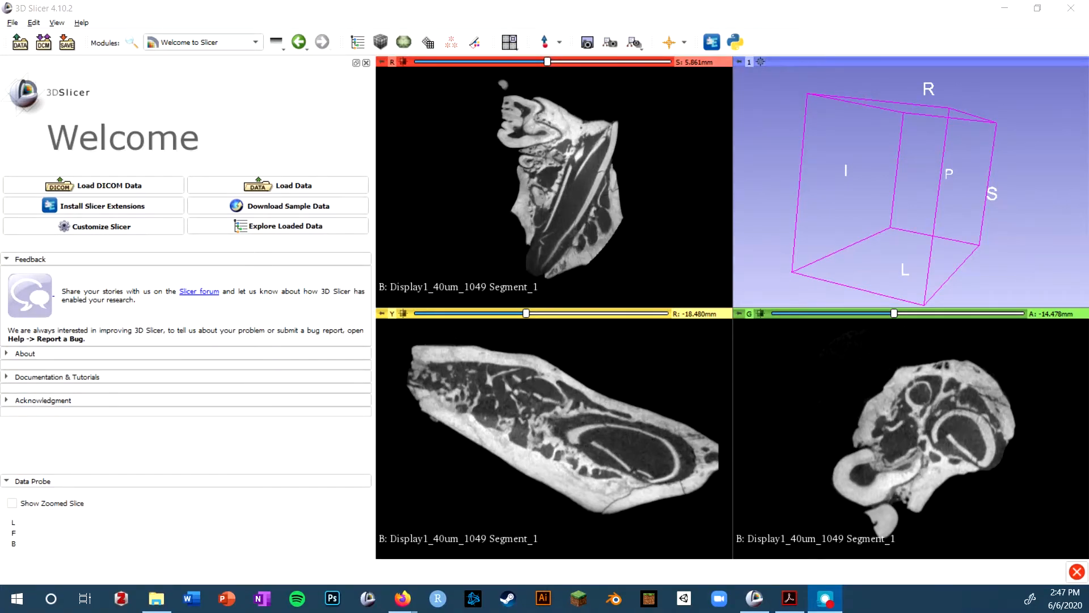
Check the Segment Editor extra effects extension among the installable extensions in the Extensions Manager.
left_click(711, 43)
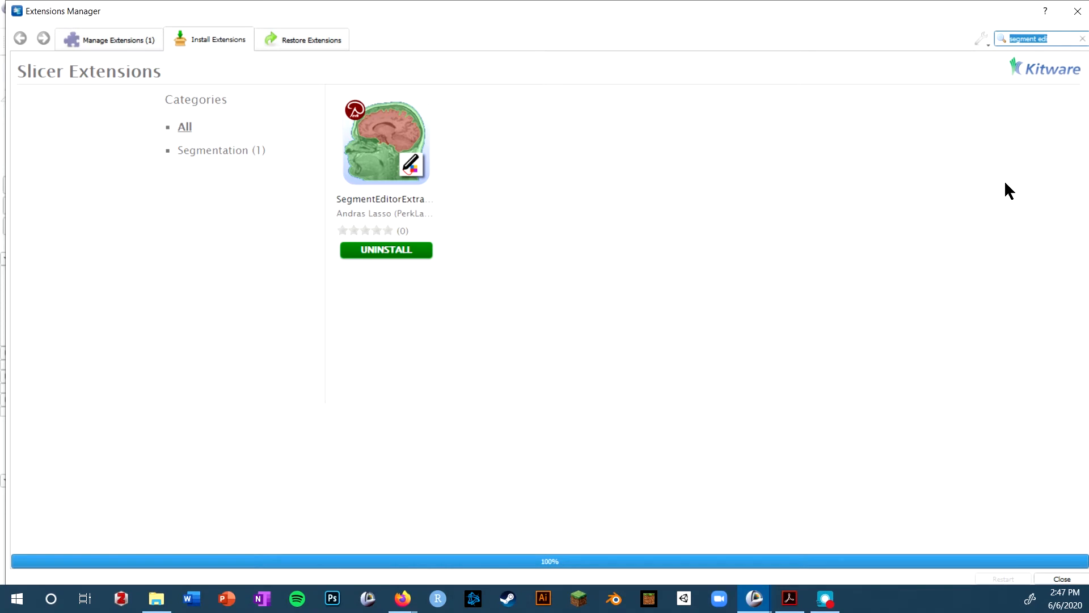
left_click(1075, 13)
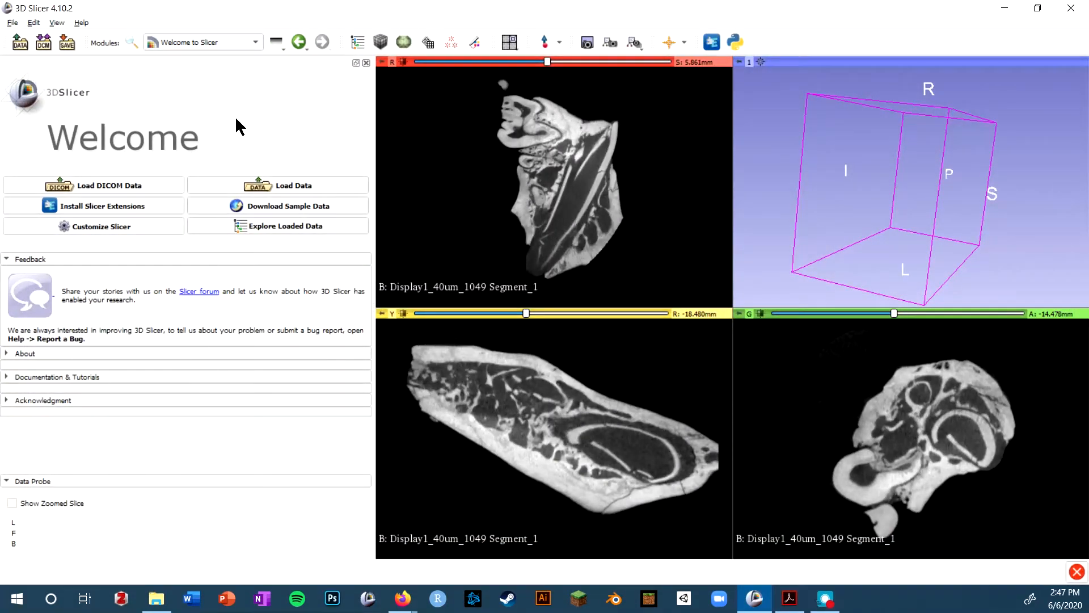
Open the Segment Editor module and add a new segment to the segmentation of Display1_40um_1049 Segment_1.
left_click(237, 43)
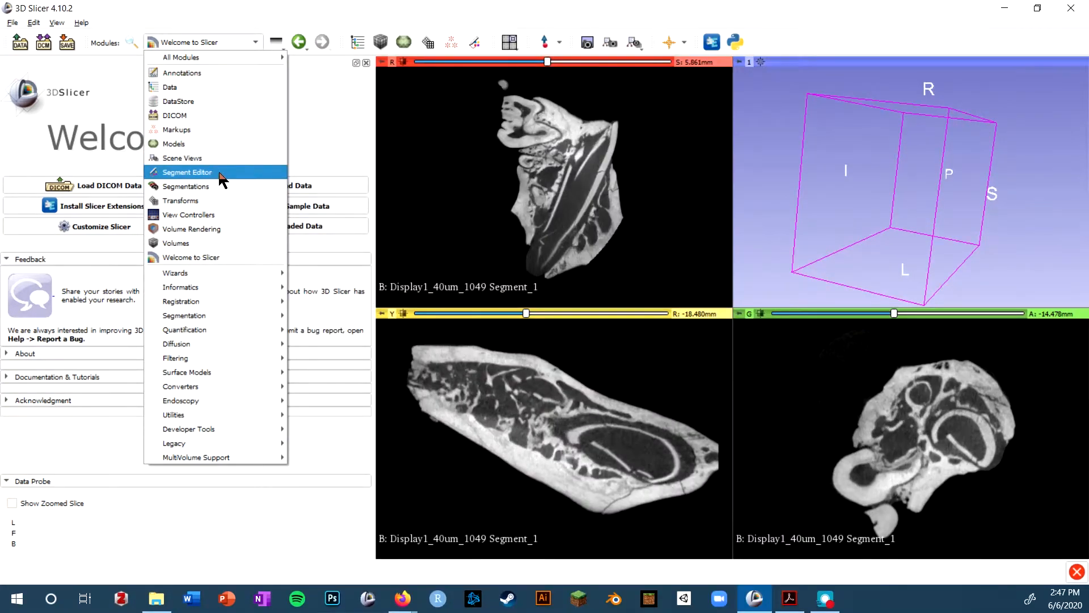
left_click(221, 173)
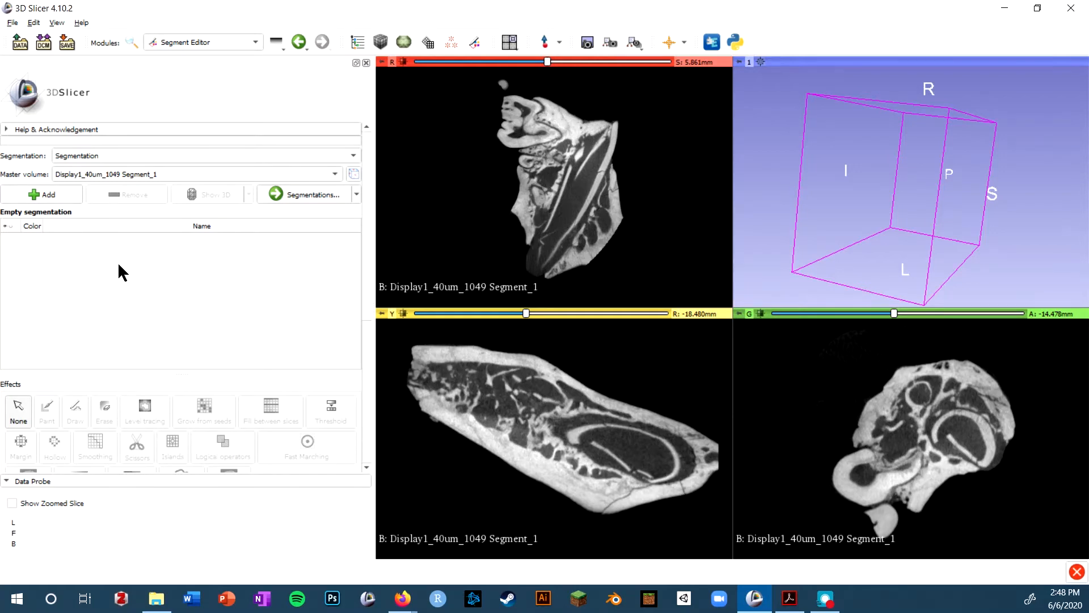
left_click(38, 198)
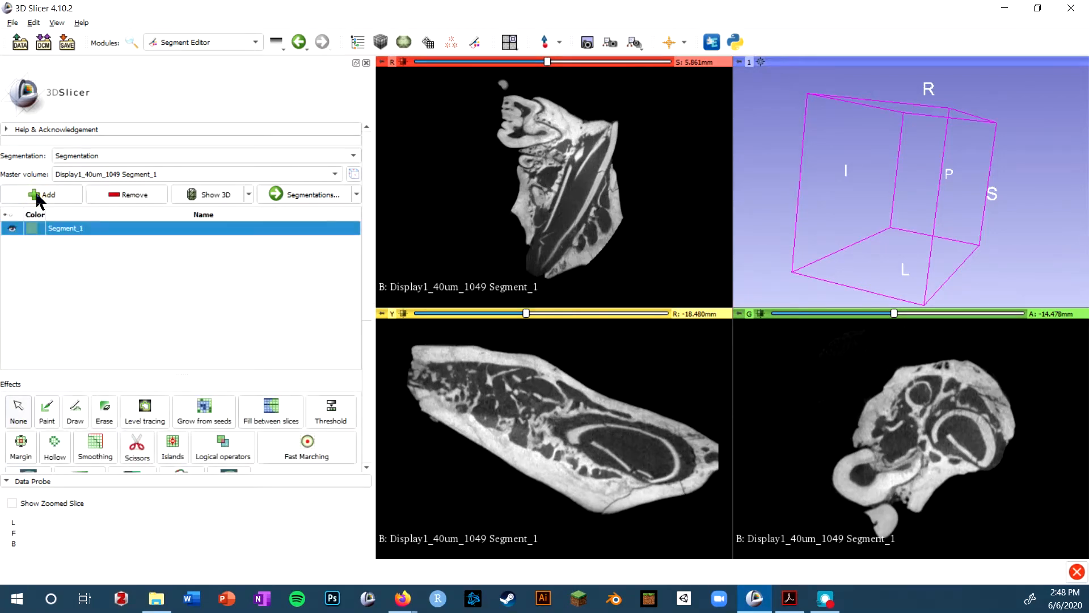
Rename the new segment to Jaw and give it the purple color #9138ae.
double_click(35, 229)
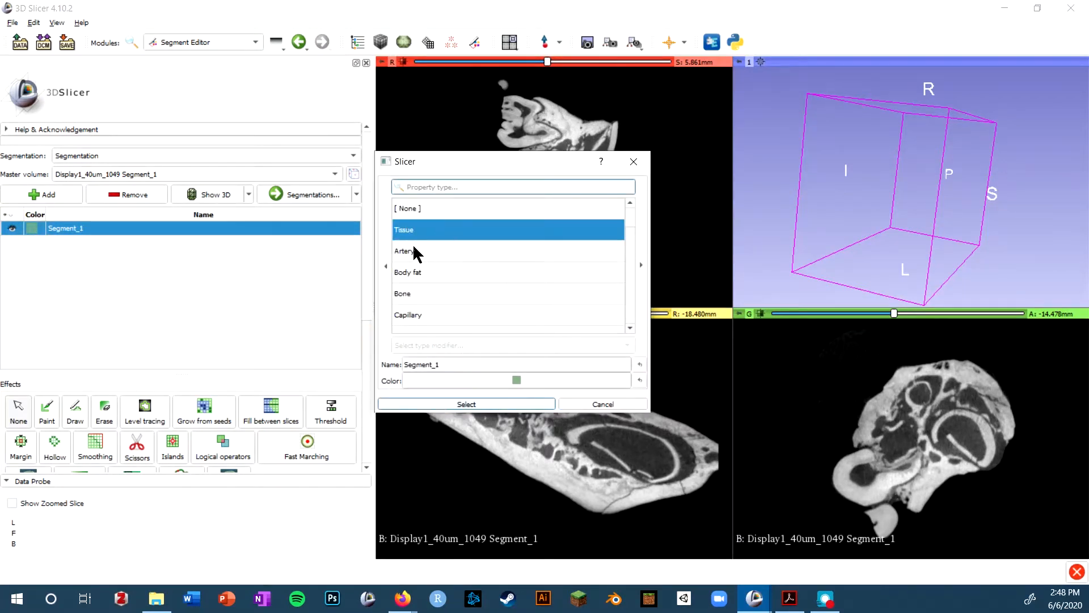
left_click_drag(441, 362, 382, 360)
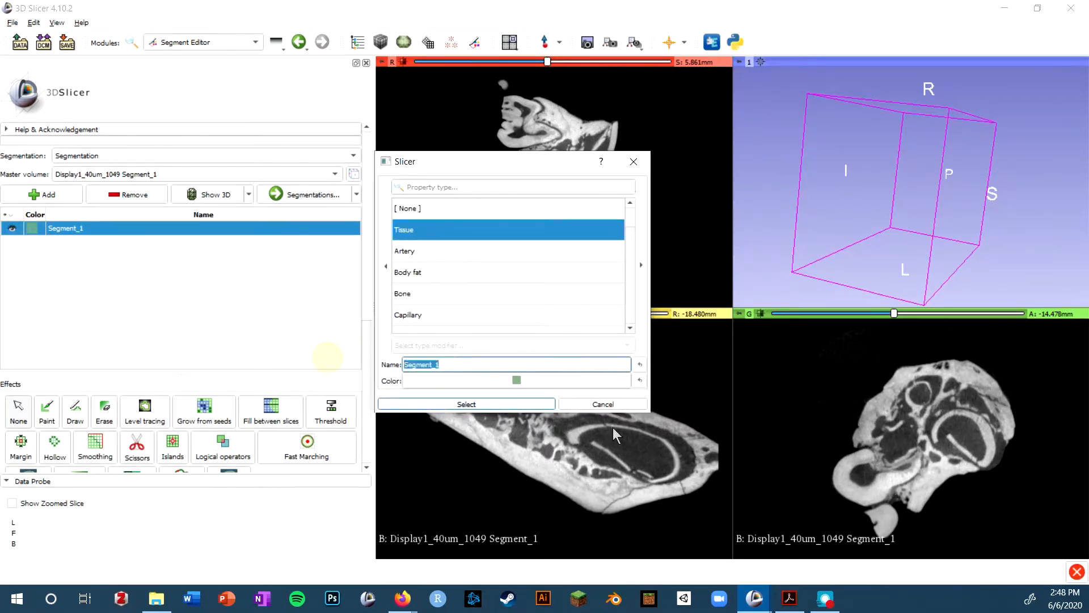
type("Jaw")
left_click(517, 379)
left_click_drag(643, 243, 553, 217)
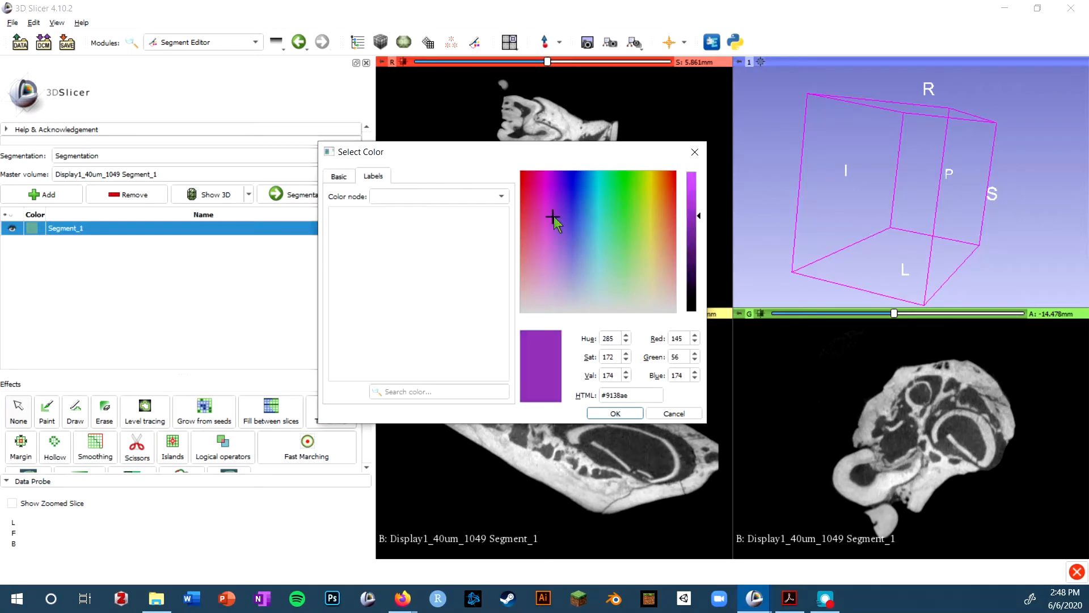
left_click(606, 413)
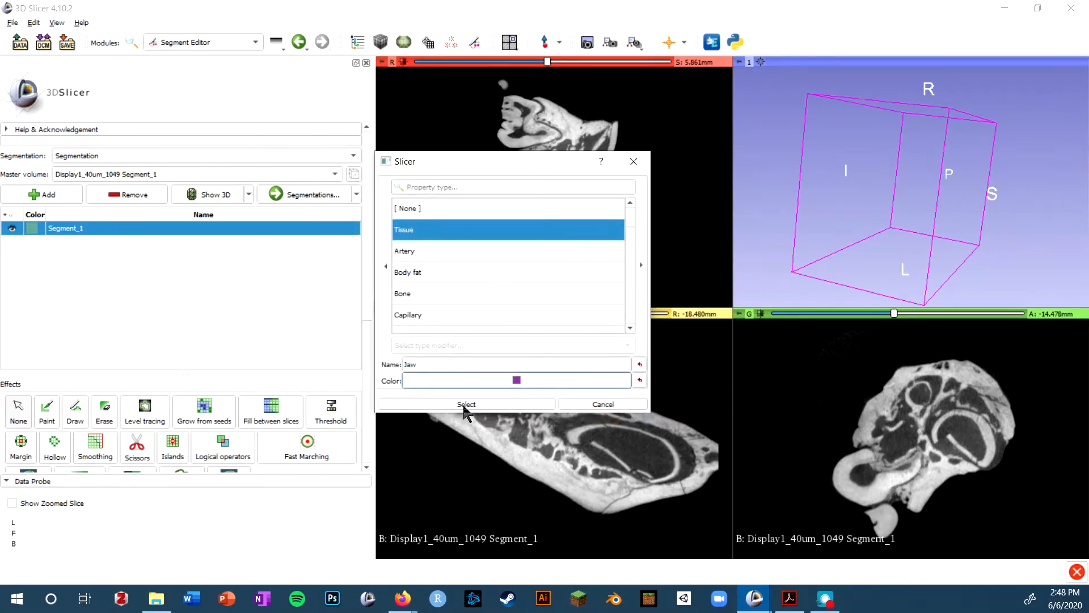
left_click(467, 404)
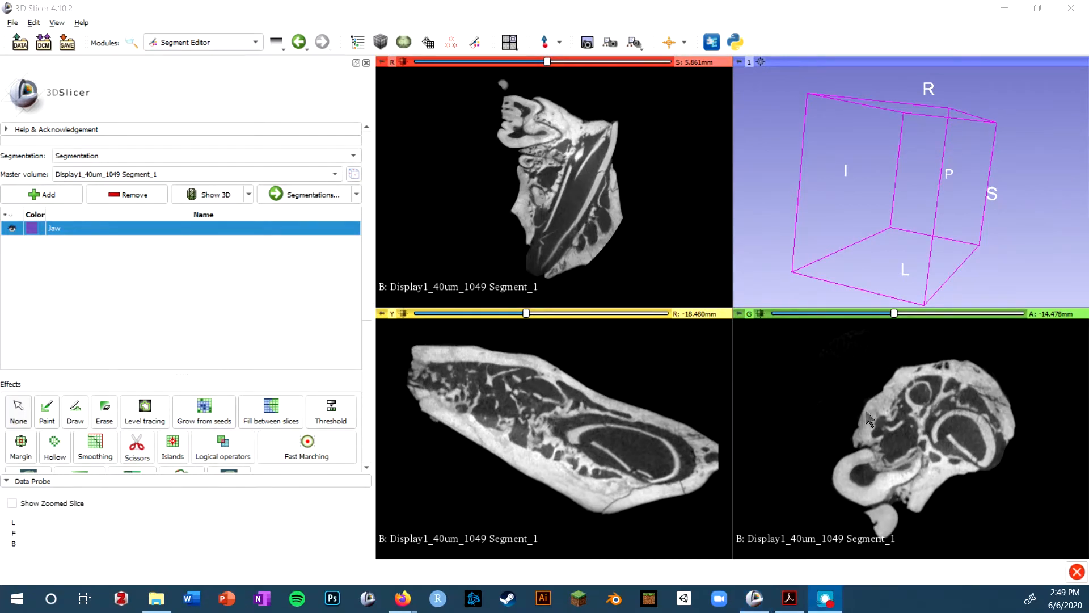
Fill the Jaw segment with the Threshold effect, using an intensity range of 60.98 to 252.00.
scroll(243, 295, "down", 2)
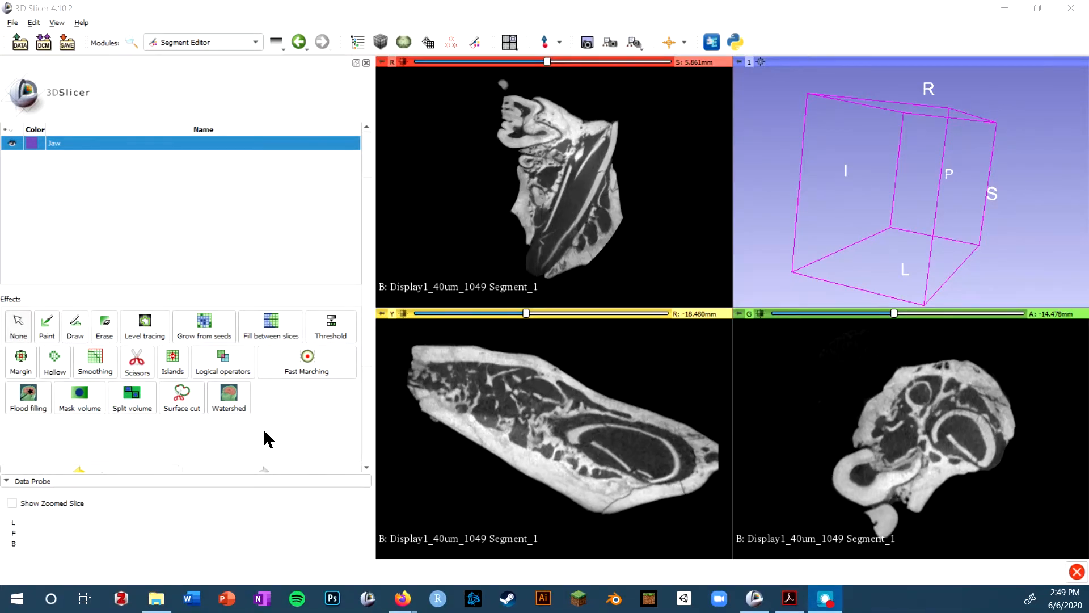
scroll(315, 353, "down", 1)
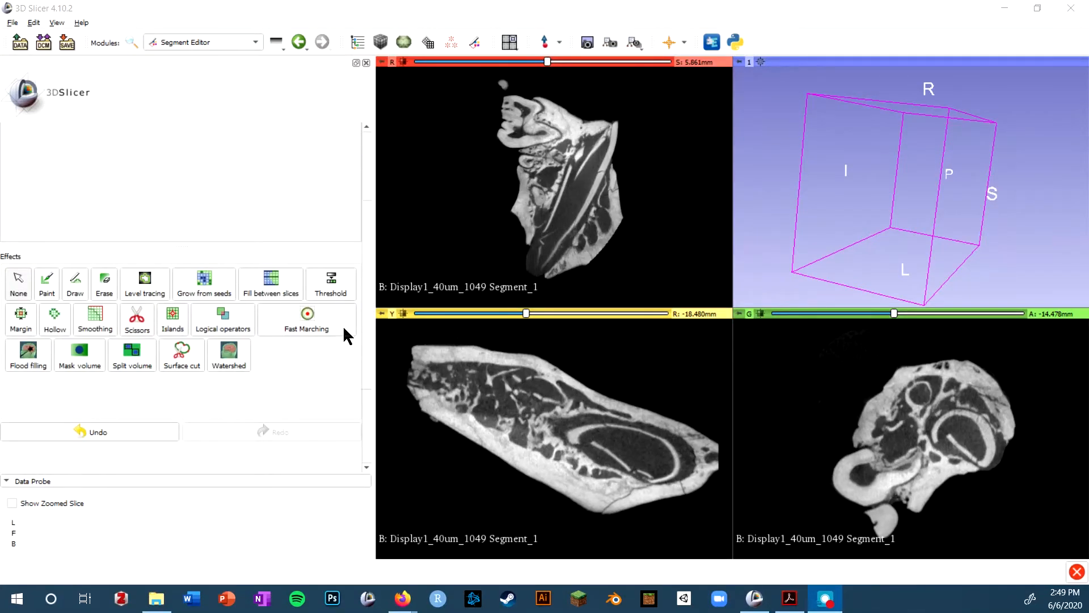
left_click(336, 280)
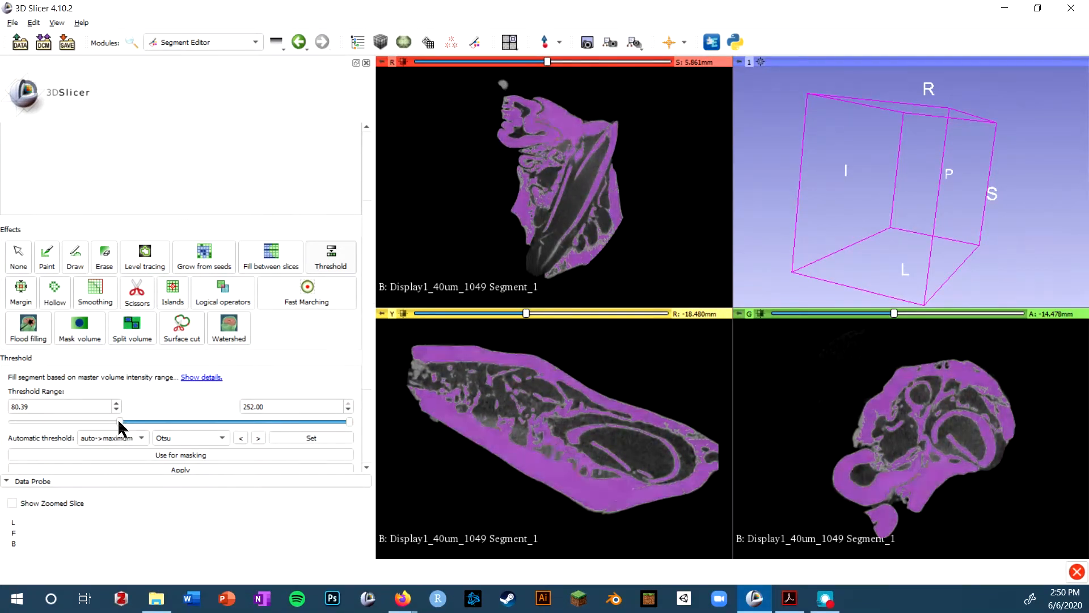
left_click_drag(118, 421, 94, 439)
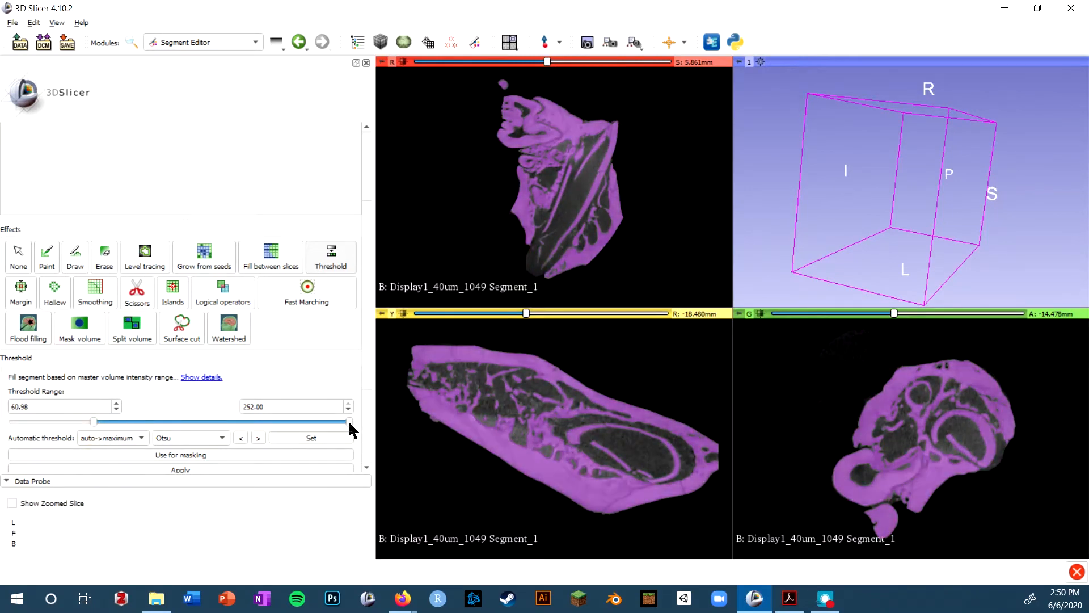
left_click_drag(348, 420, 358, 448)
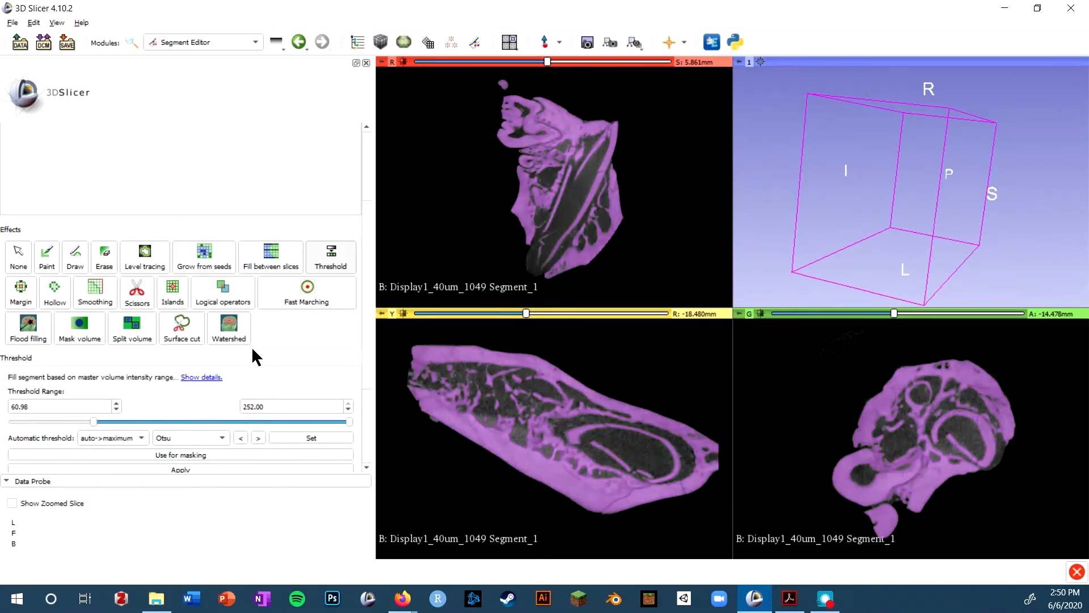
scroll(258, 372, "down", 2)
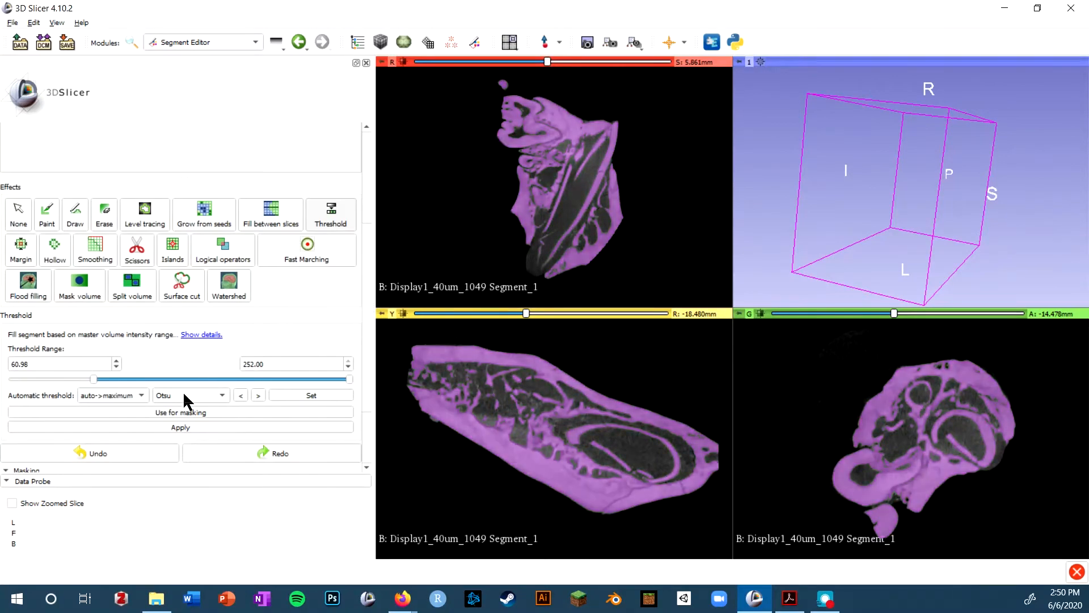
left_click(180, 428)
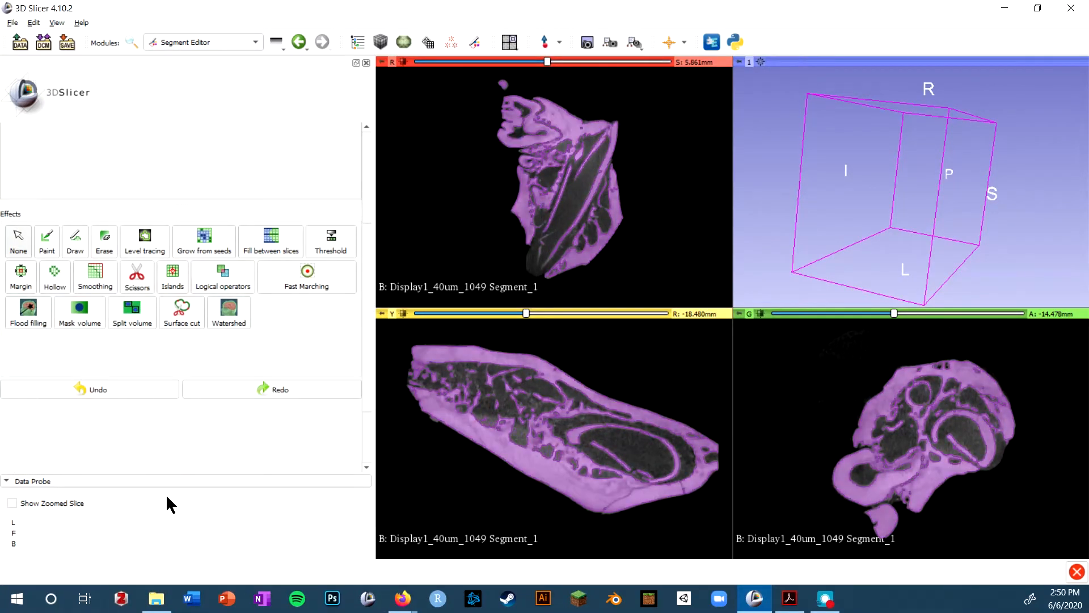
Examine how well the thresholded Jaw segment covers the bone across the axial, sagittal and coronal slices.
scroll(559, 182, "down", 9)
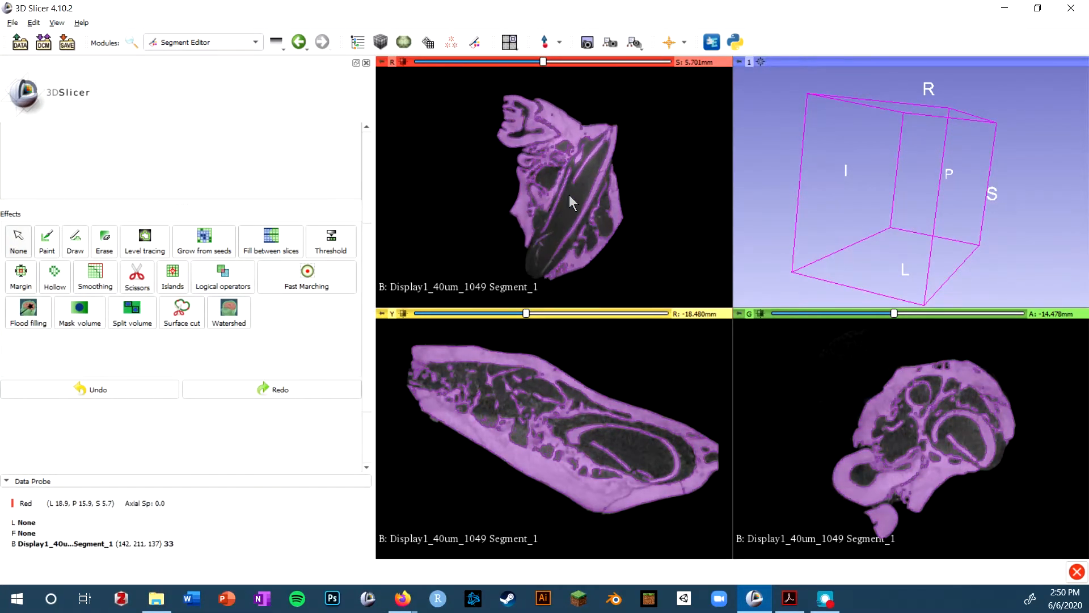
scroll(590, 174, "down", 13)
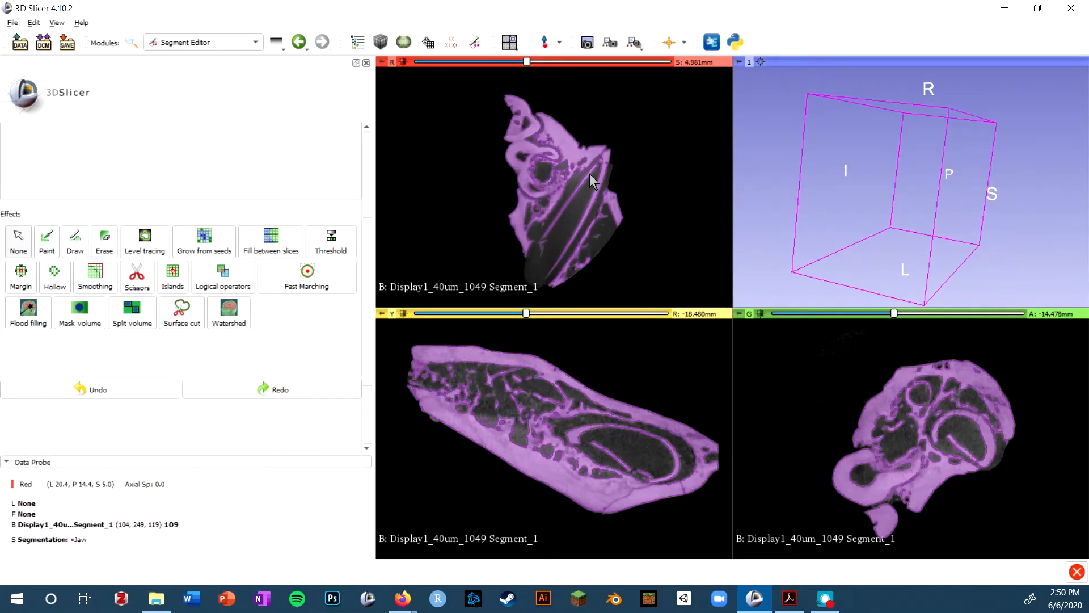
scroll(590, 398, "down", 12)
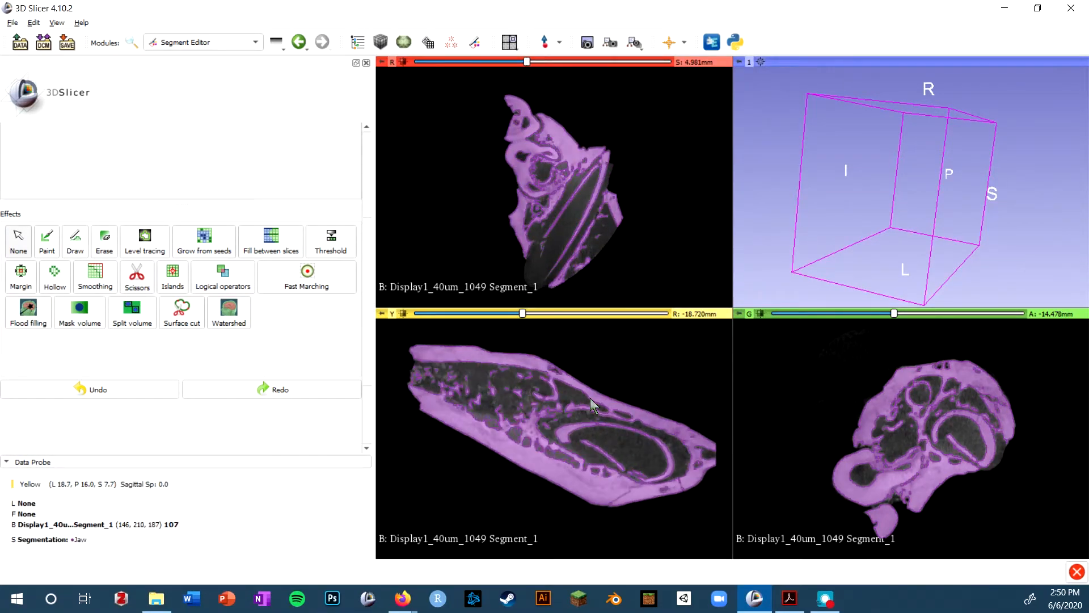
scroll(590, 397, "down", 10)
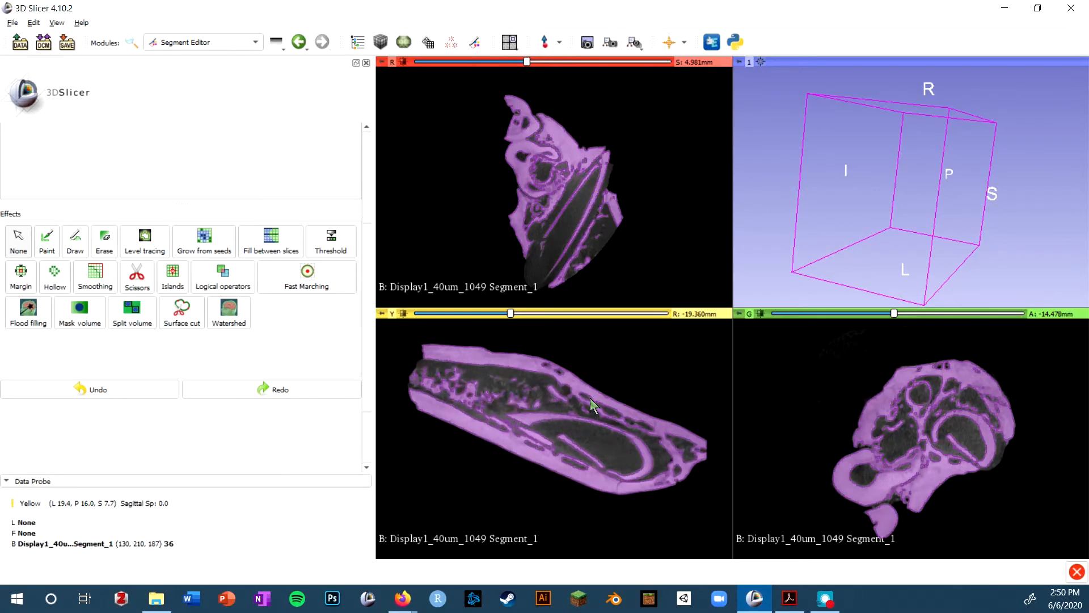
scroll(920, 437, "down", 15)
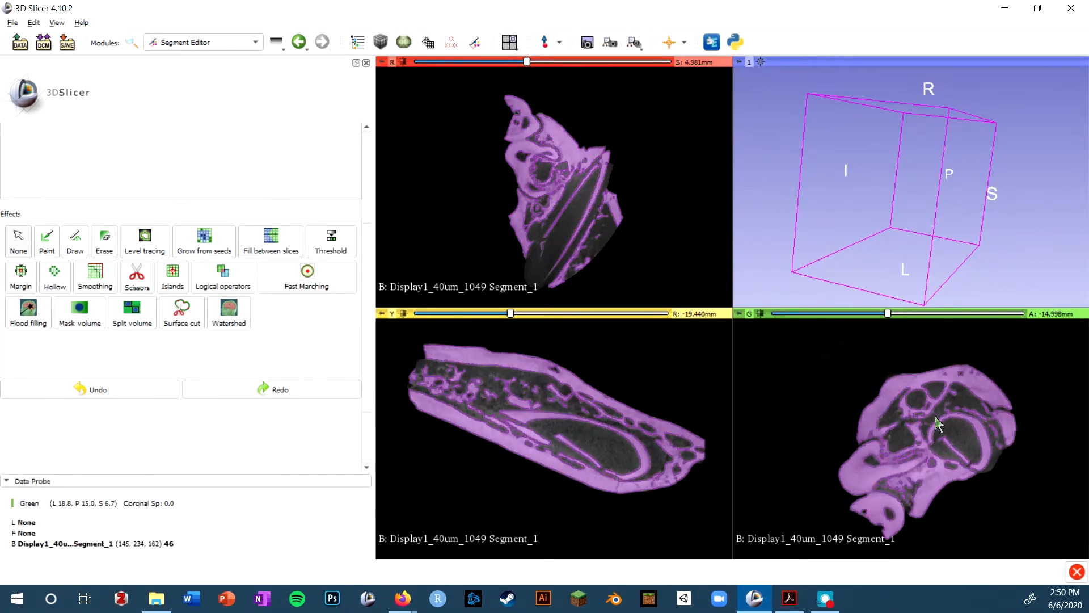
scroll(231, 234, "up", 5)
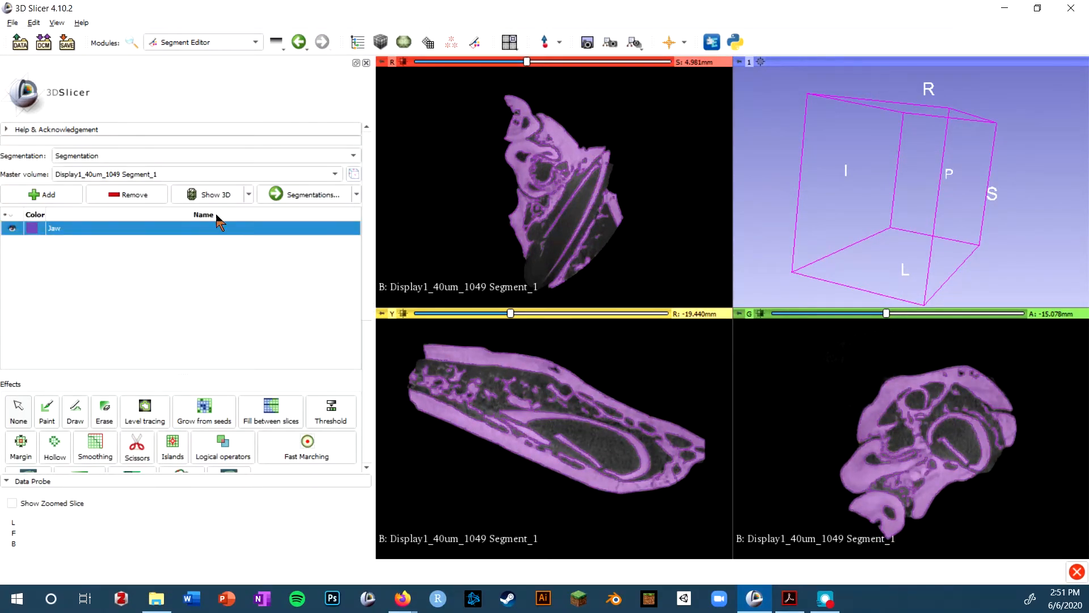
Show the Jaw segment in 3D and rotate the model to inspect its teeth and both sides.
left_click(215, 195)
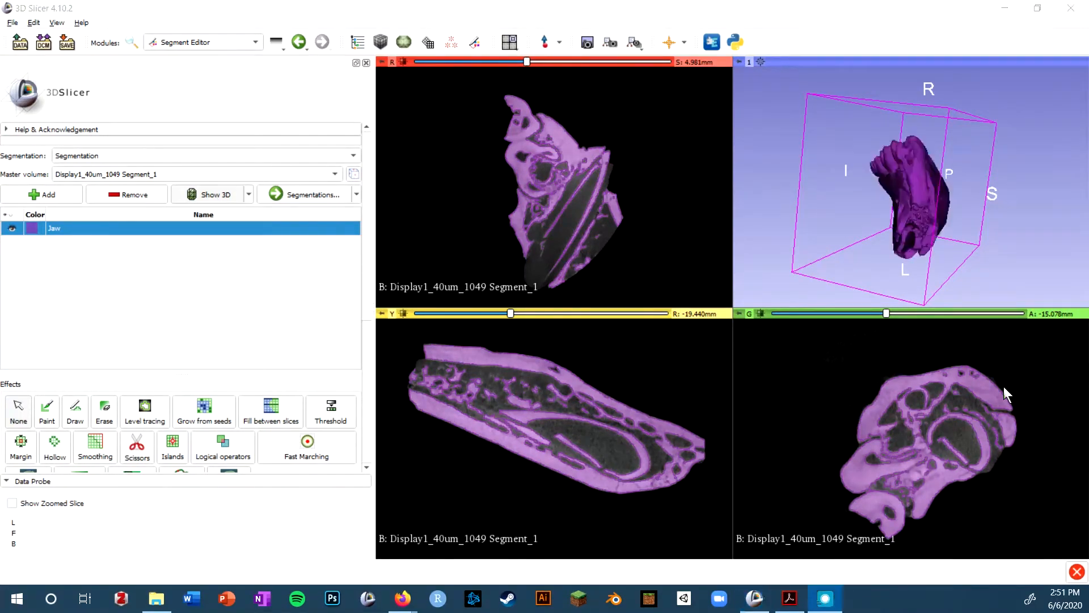
left_click_drag(894, 212, 903, 279)
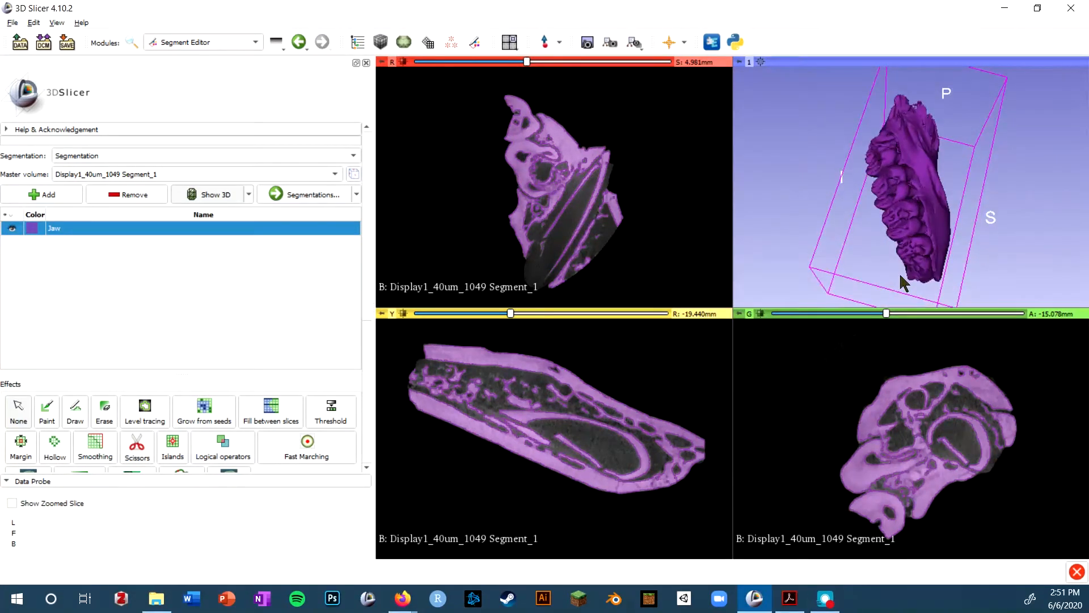
left_click_drag(907, 176, 1000, 170)
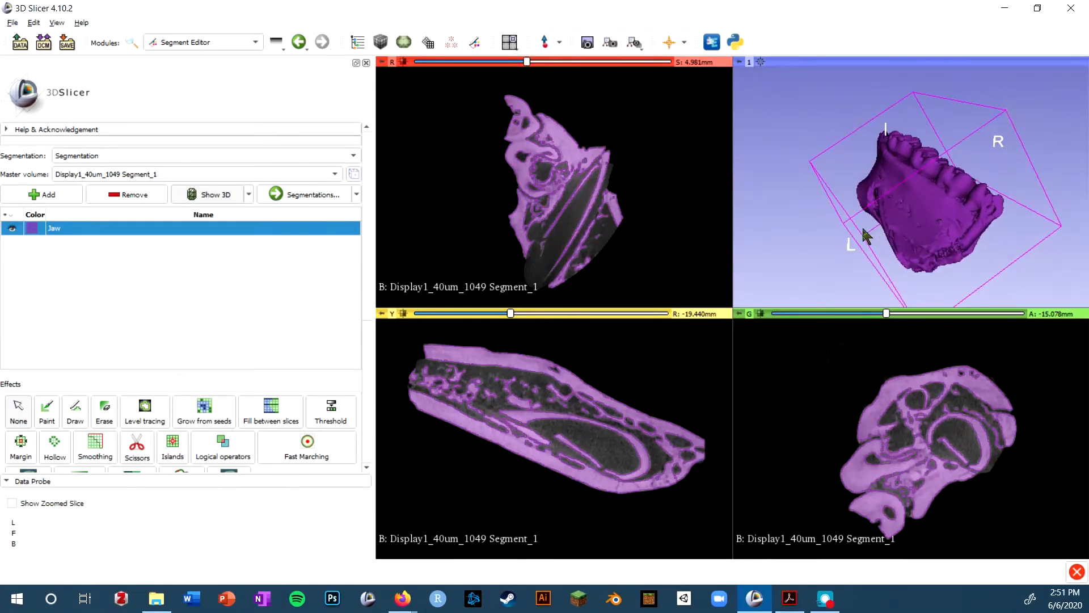
left_click_drag(860, 236, 1074, 258)
left_click_drag(1006, 153, 967, 170)
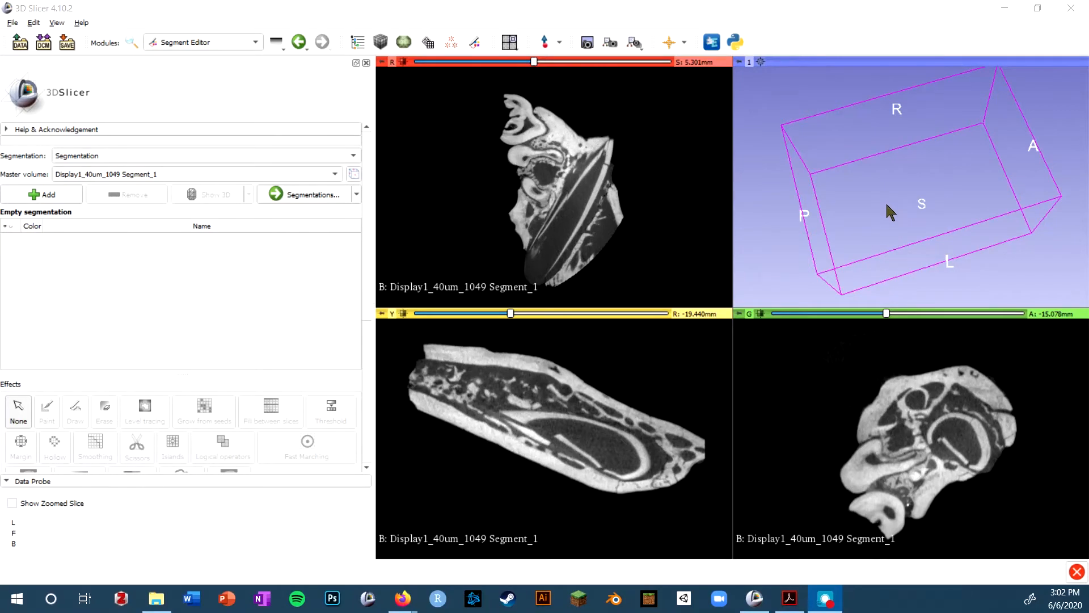
Switch the layout to Red slice only and enlarge the axial slice around the teeth.
left_click(510, 41)
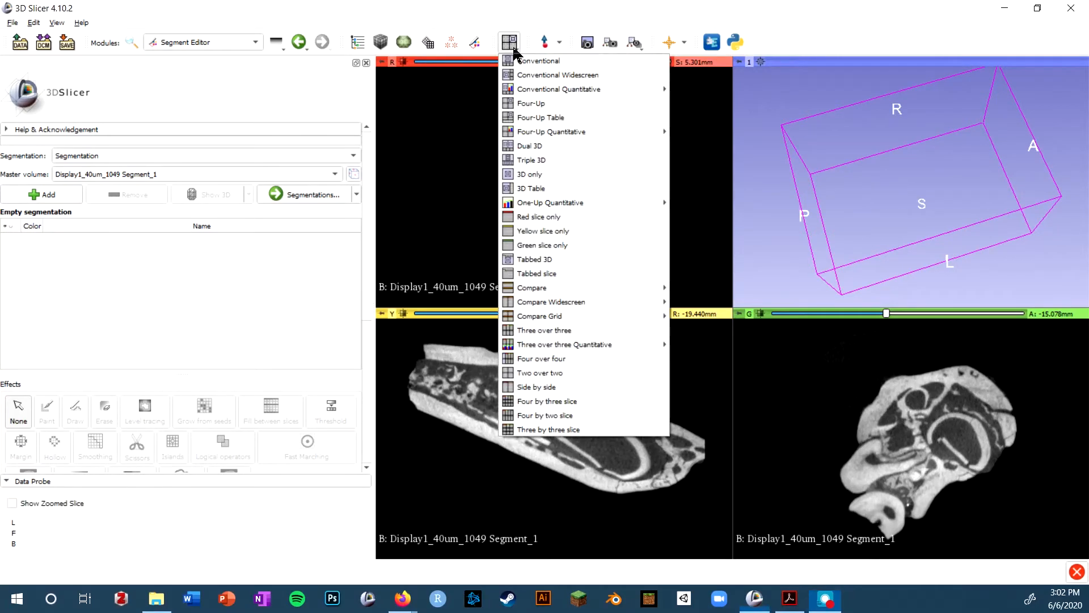
left_click(575, 217)
right_click_drag(688, 180, 760, 341)
middle_click_drag(685, 190, 687, 262)
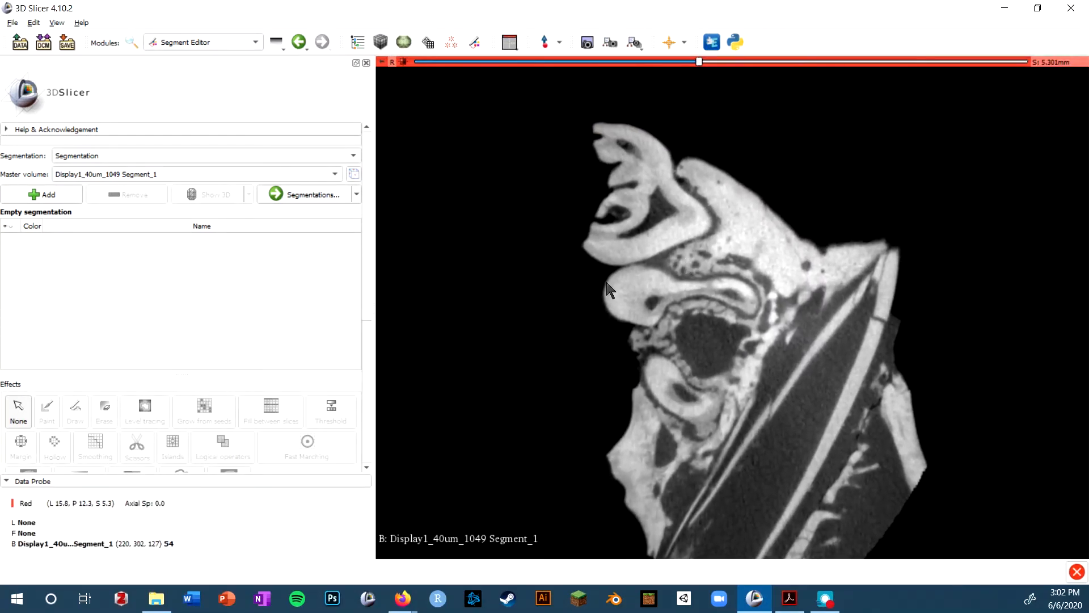
Add a new segment and paint the lower wall of the uppermost tooth with a 4% round brush.
left_click(31, 194)
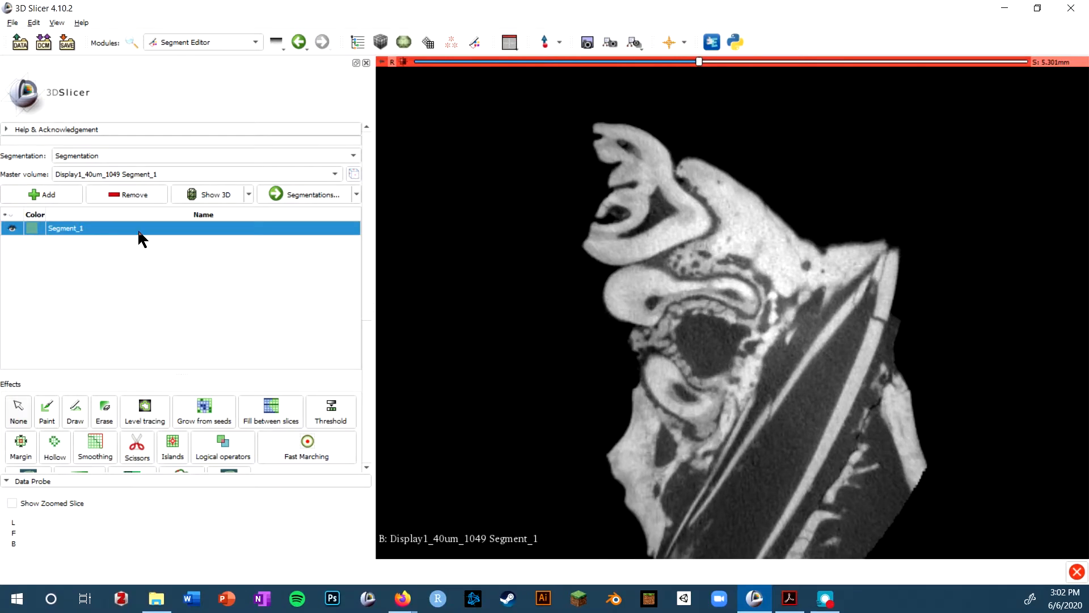
scroll(135, 229, "down", 5)
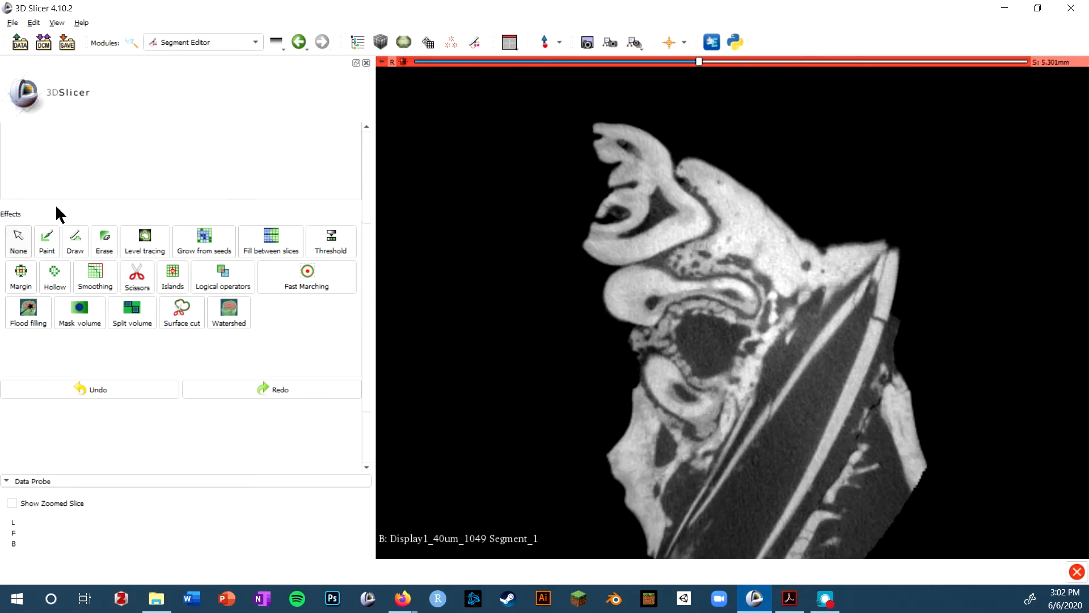
left_click(52, 233)
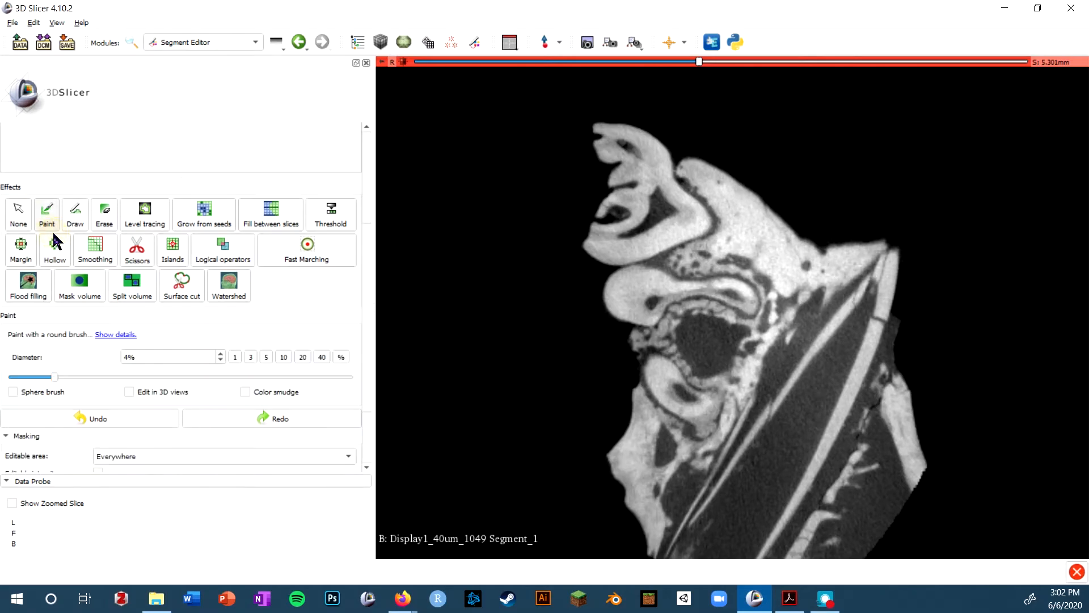
scroll(307, 339, "down", 2)
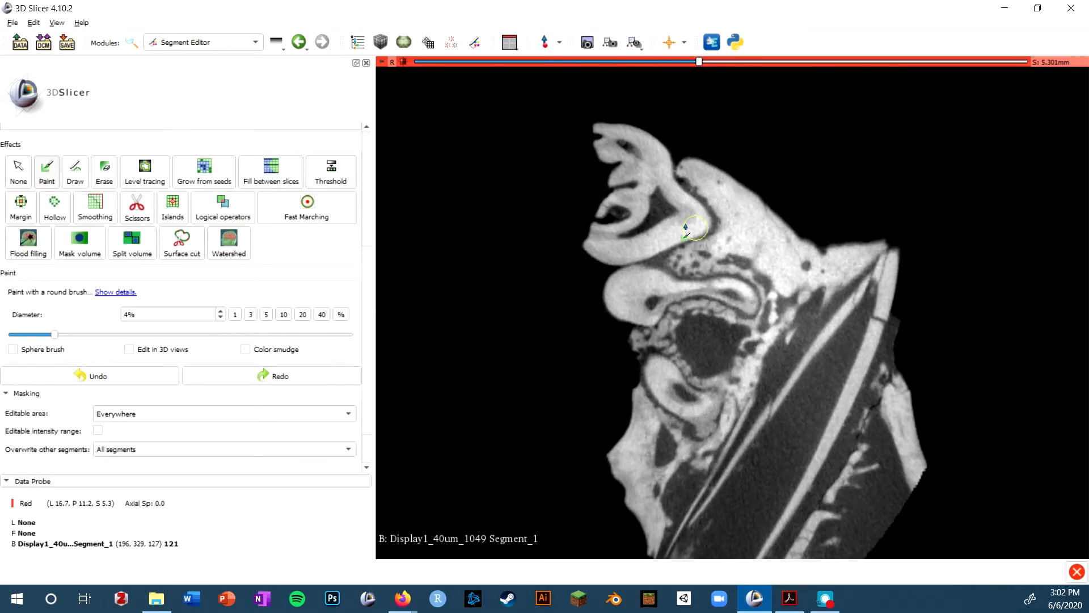
left_click_drag(697, 224, 606, 249)
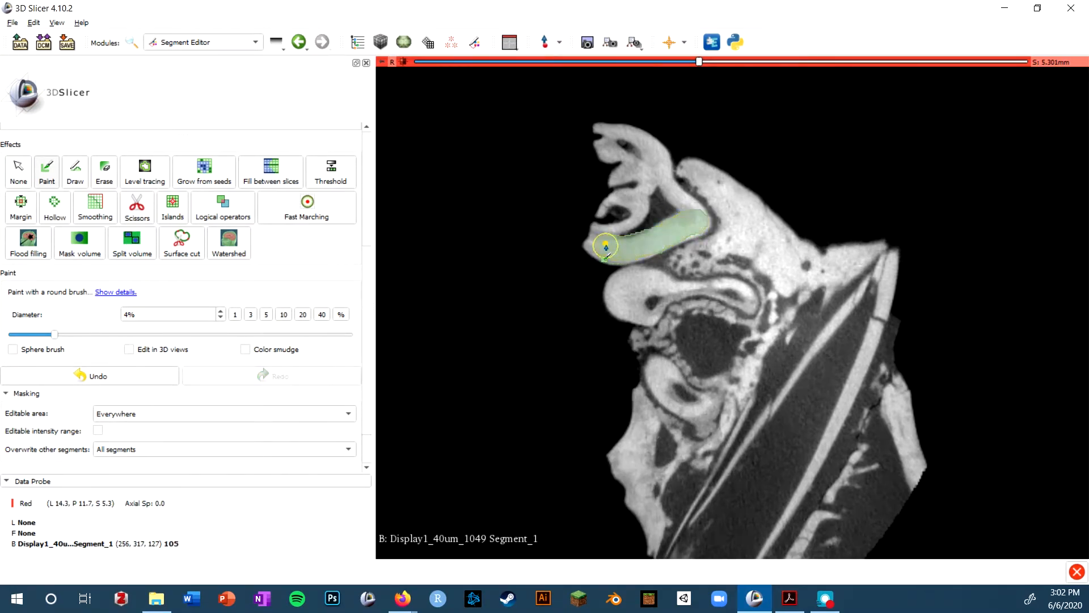
Reduce the Paint brush diameter to 2% and paint a thin strip along the uppermost tooth's inner wall.
left_click(221, 318)
left_click(221, 318)
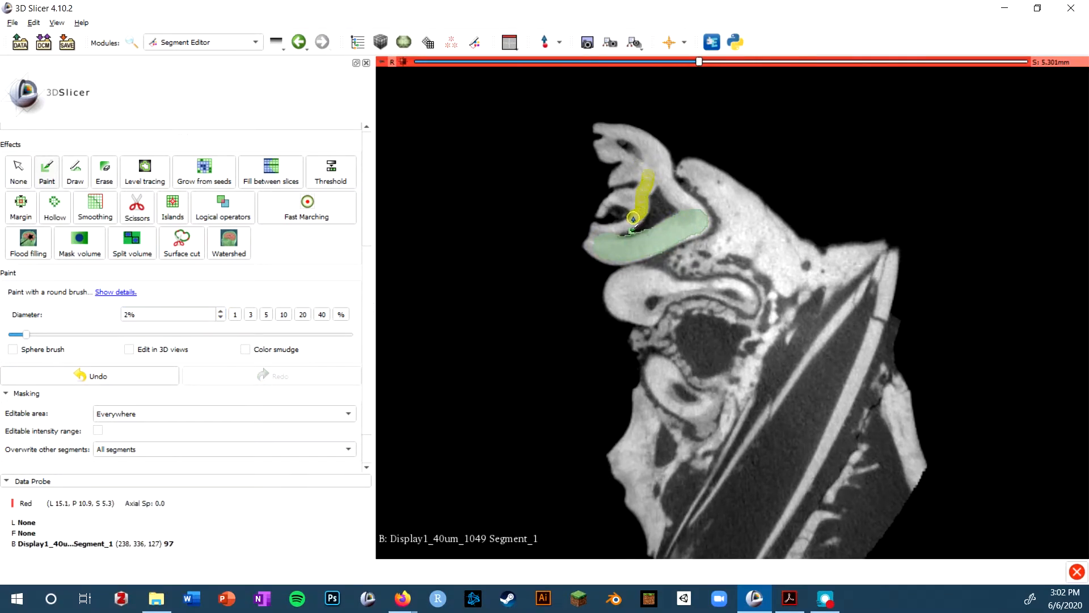
left_click_drag(634, 218, 630, 216)
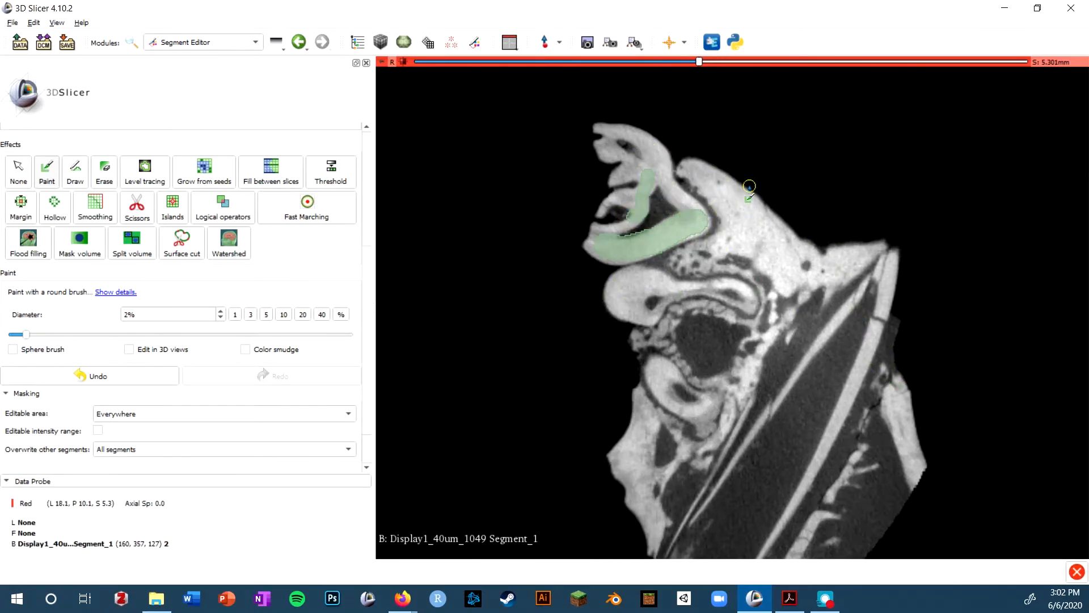
Compare the neighbouring axial slices to check how deep the flat brush strokes extend.
scroll(703, 193, "down", 8)
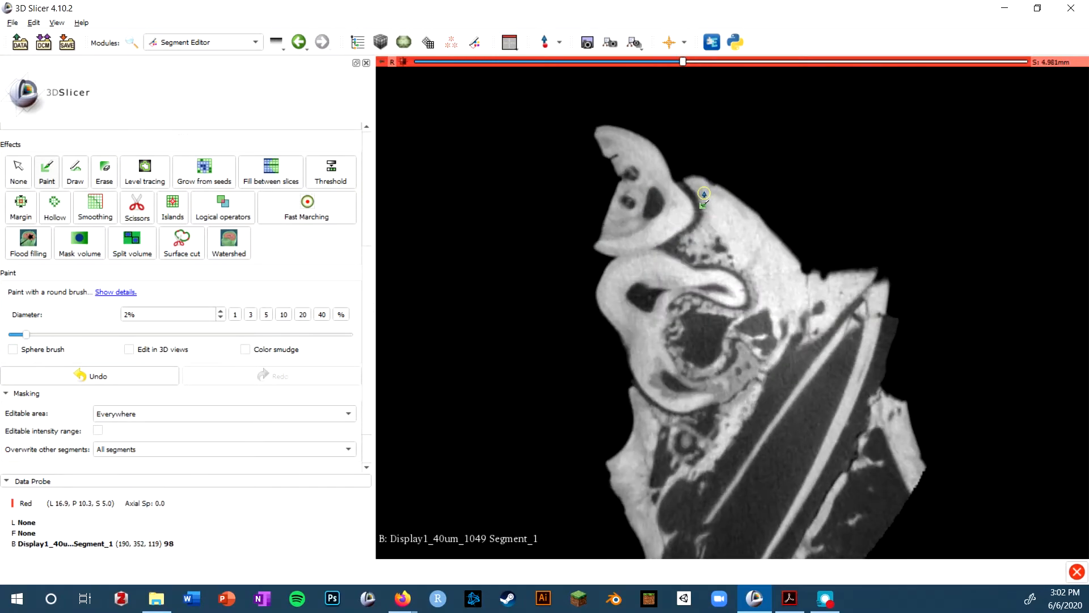
scroll(704, 193, "up", 9)
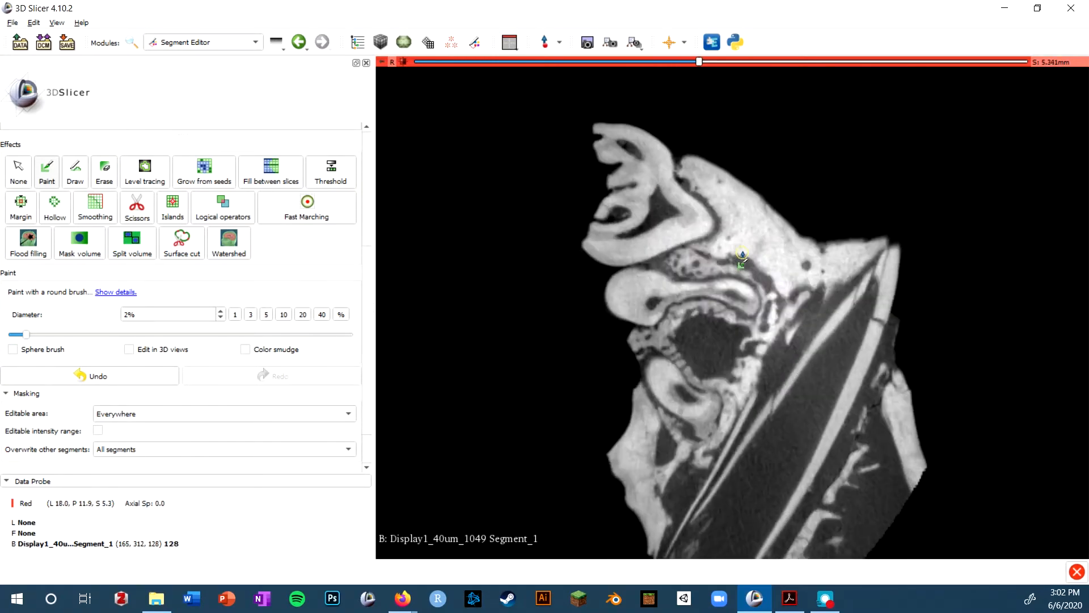
scroll(742, 253, "up", 5)
scroll(742, 254, "down", 6)
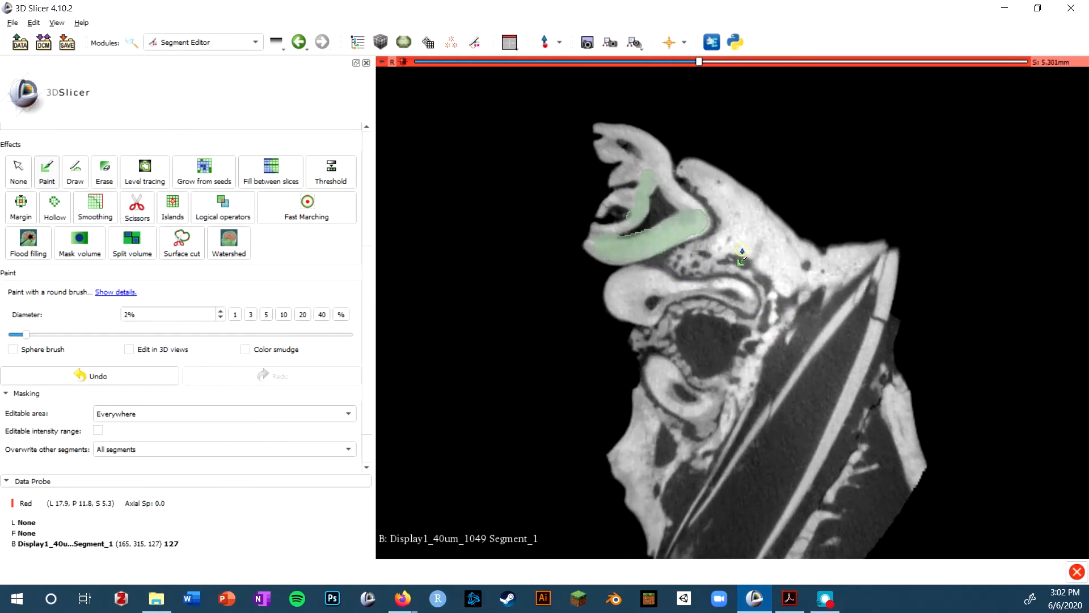
scroll(741, 252, "up", 1)
scroll(736, 244, "down", 1)
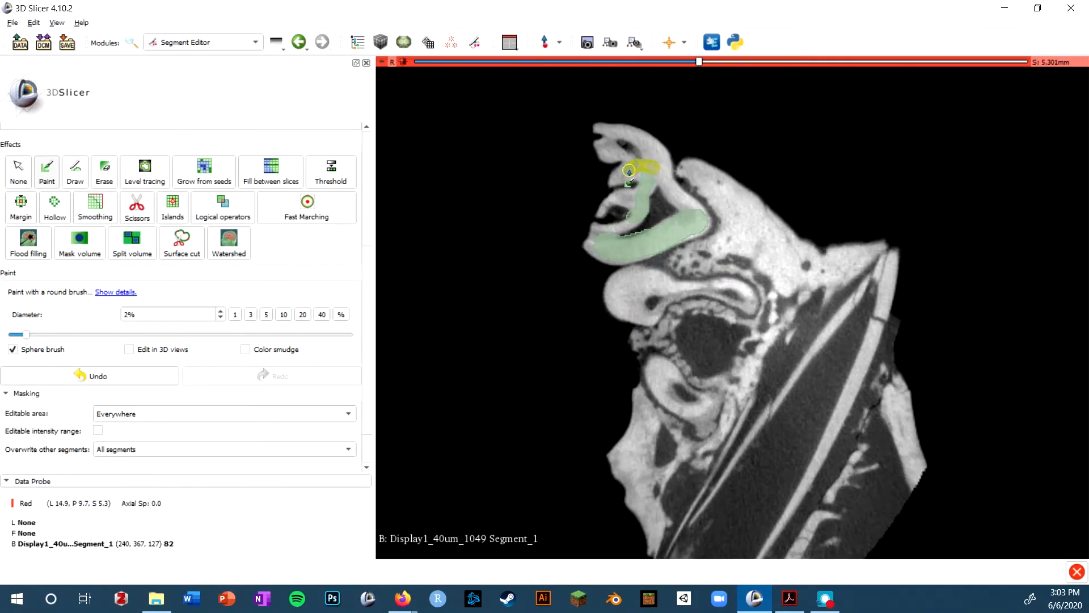
Paint the uppermost tooth with the 2% sphere brush, including its wall at S: 5.501mm, and check the strokes' depth across neighbouring slices.
scroll(630, 170, "down", 2)
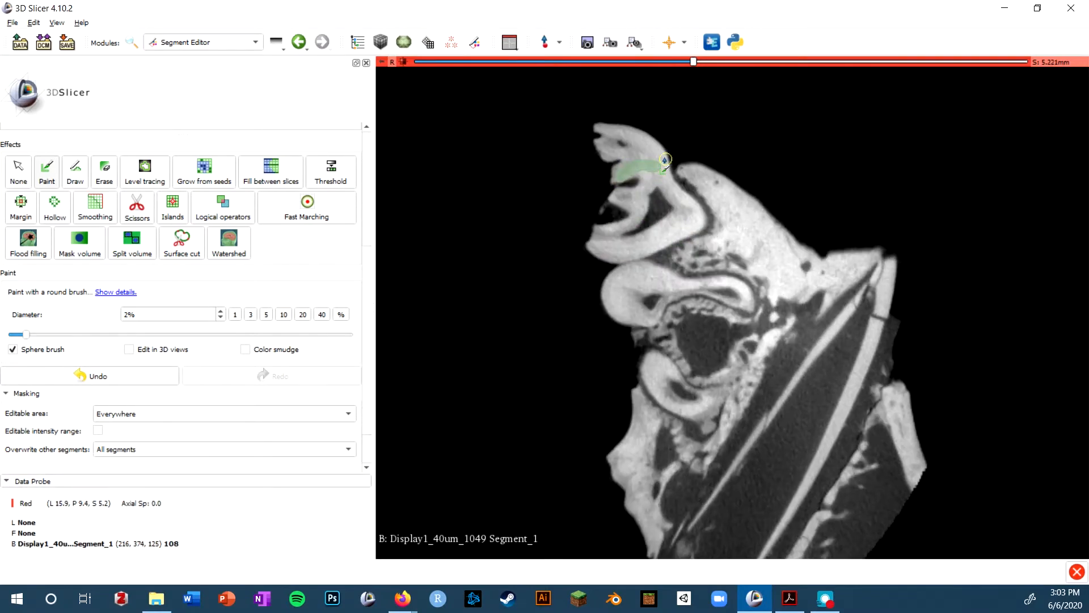
scroll(641, 171, "down", 2)
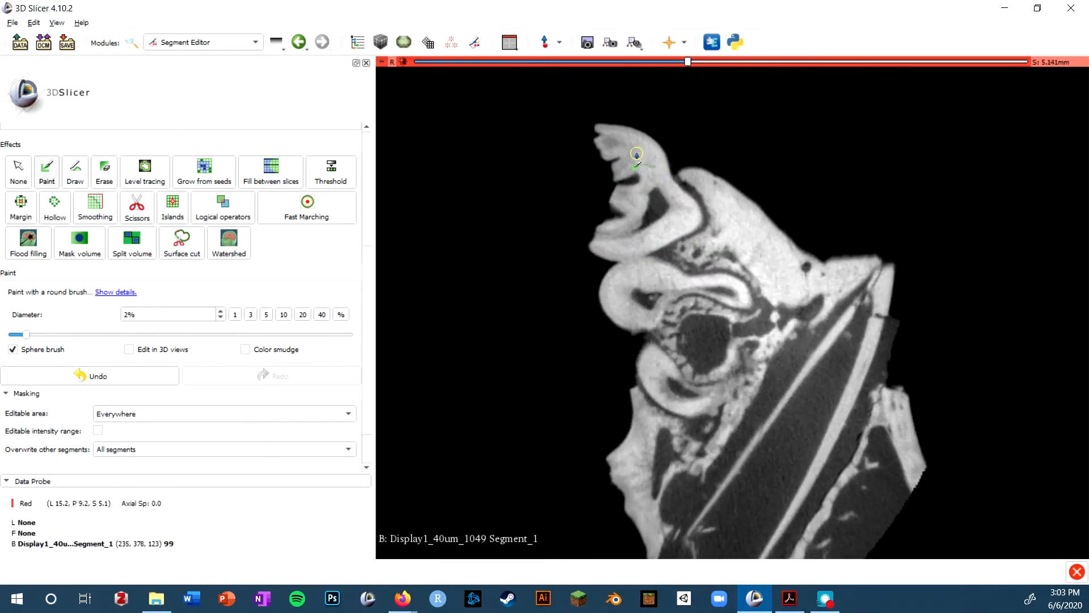
scroll(636, 165, "up", 9)
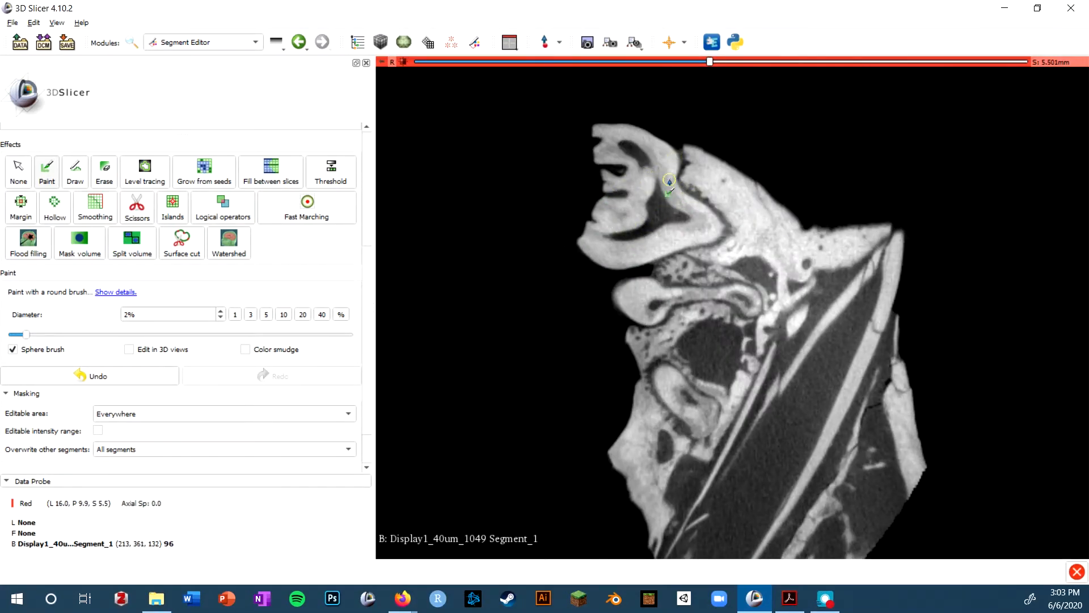
left_click_drag(670, 181, 709, 230)
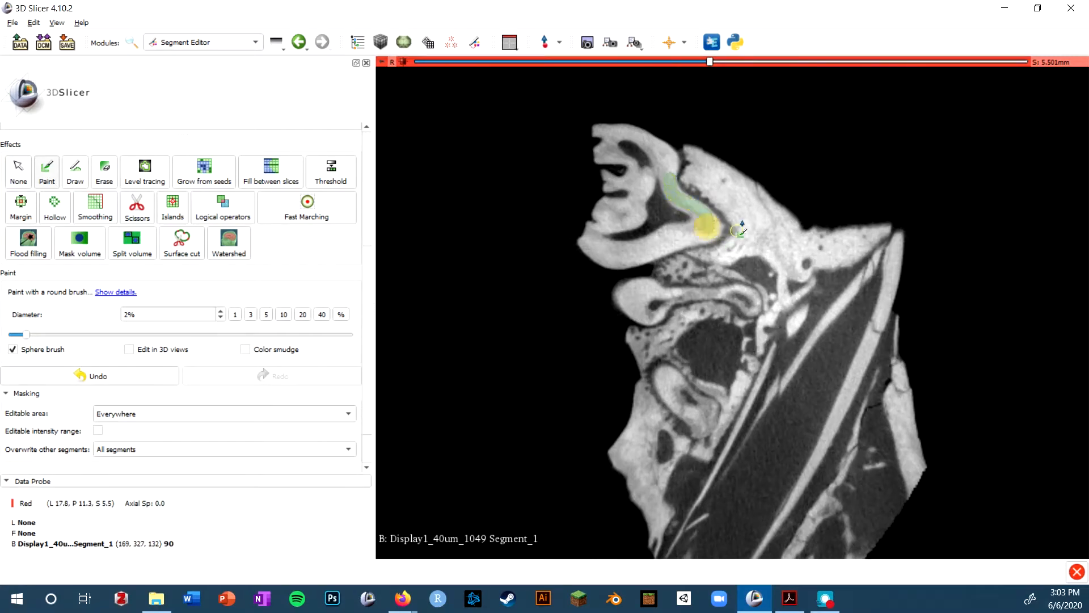
scroll(738, 229, "down", 2)
scroll(736, 187, "up", 4)
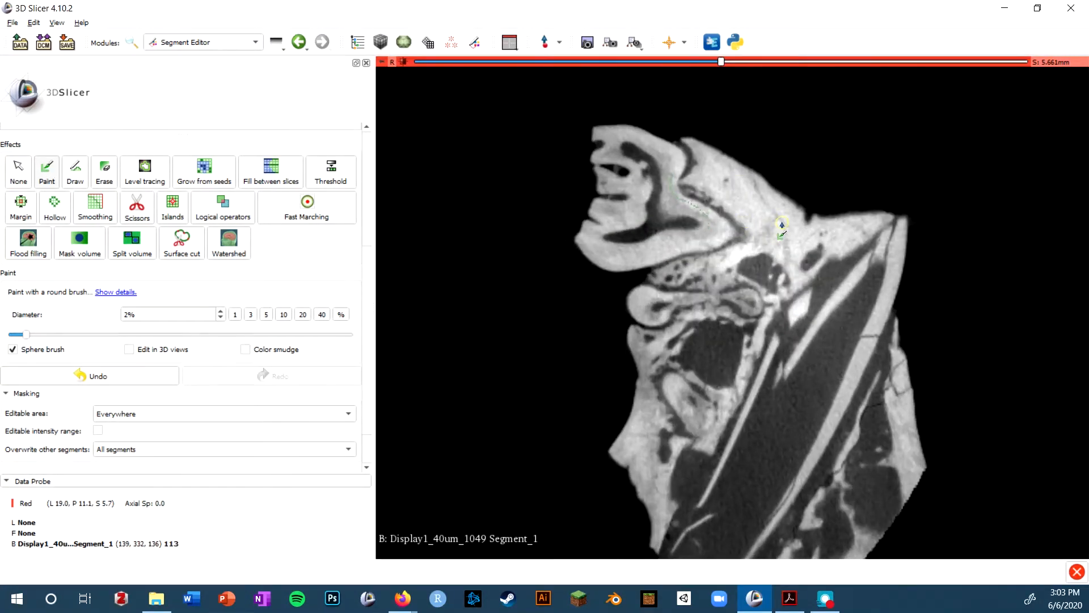
scroll(782, 225, "up", 2)
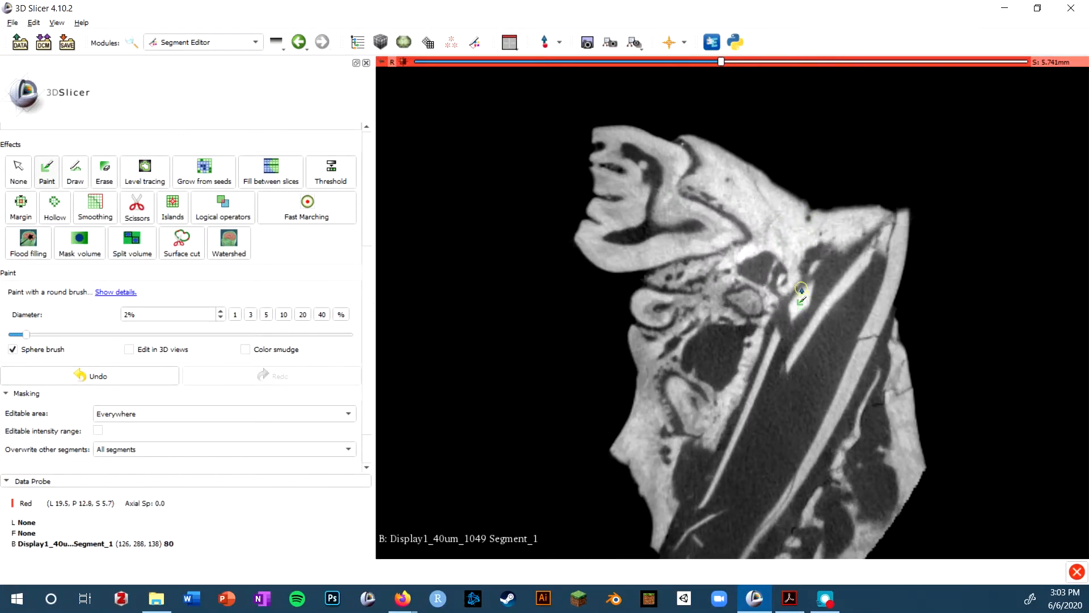
scroll(800, 290, "down", 11)
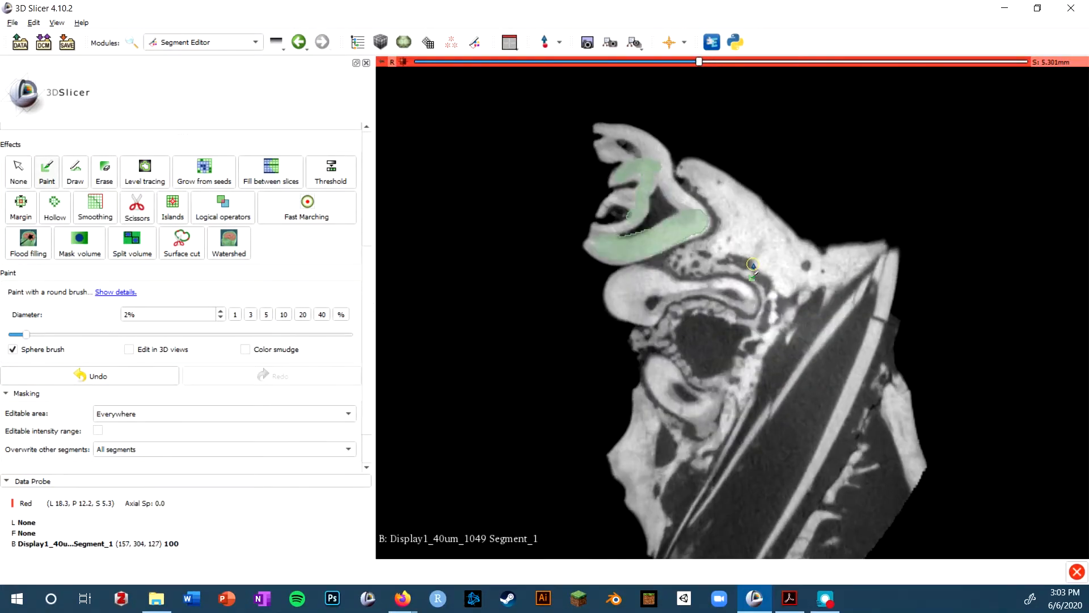
Enable an editable intensity range of 63.00 to 252.00 and paint over the uppermost tooth's lower end and top cusp.
scroll(178, 237, "down", 1)
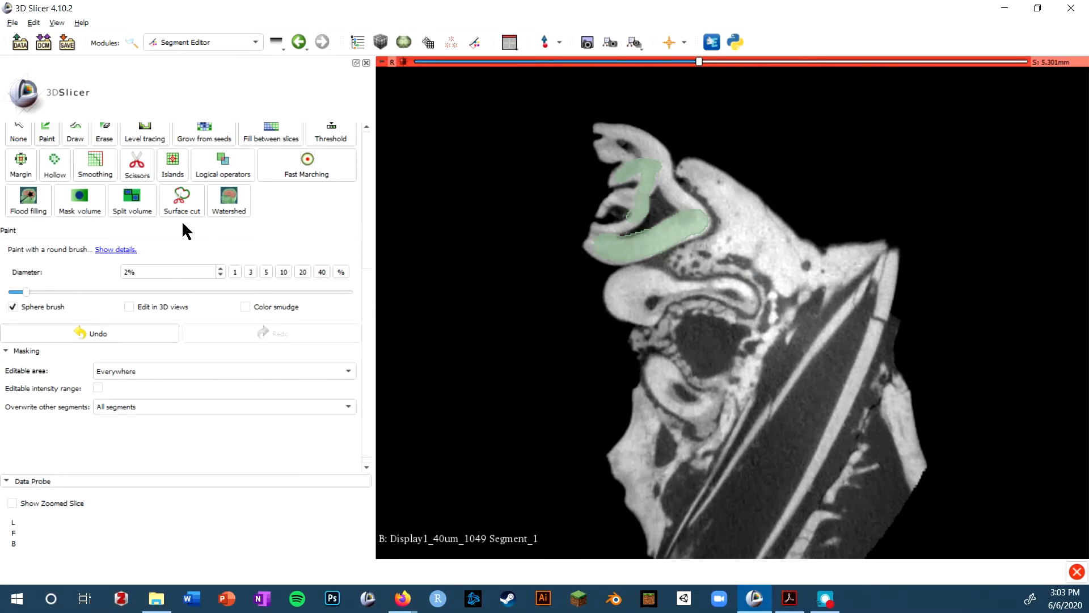
left_click(98, 388)
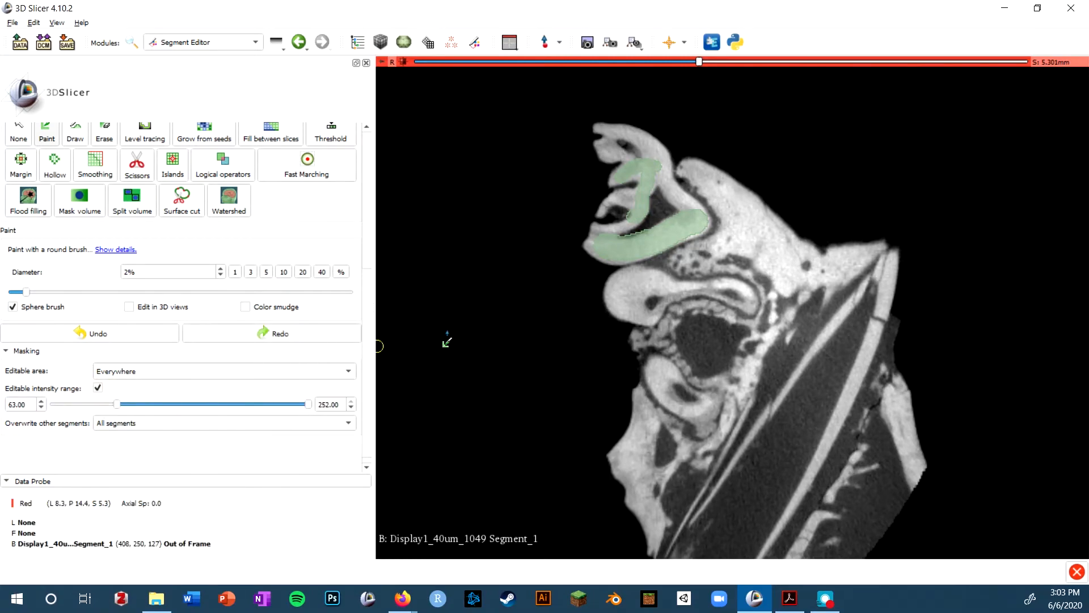
left_click_drag(597, 240, 555, 258)
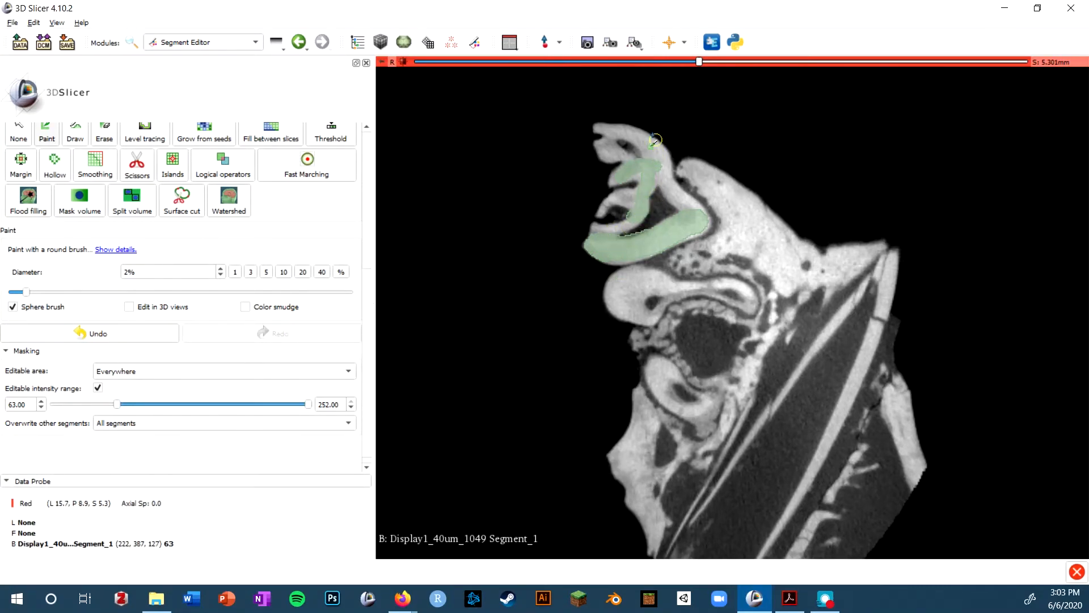
mouse_move(647, 117)
left_mouse_down()
mouse_move(593, 165)
mouse_move(607, 114)
mouse_move(653, 125)
mouse_move(624, 151)
left_mouse_up()
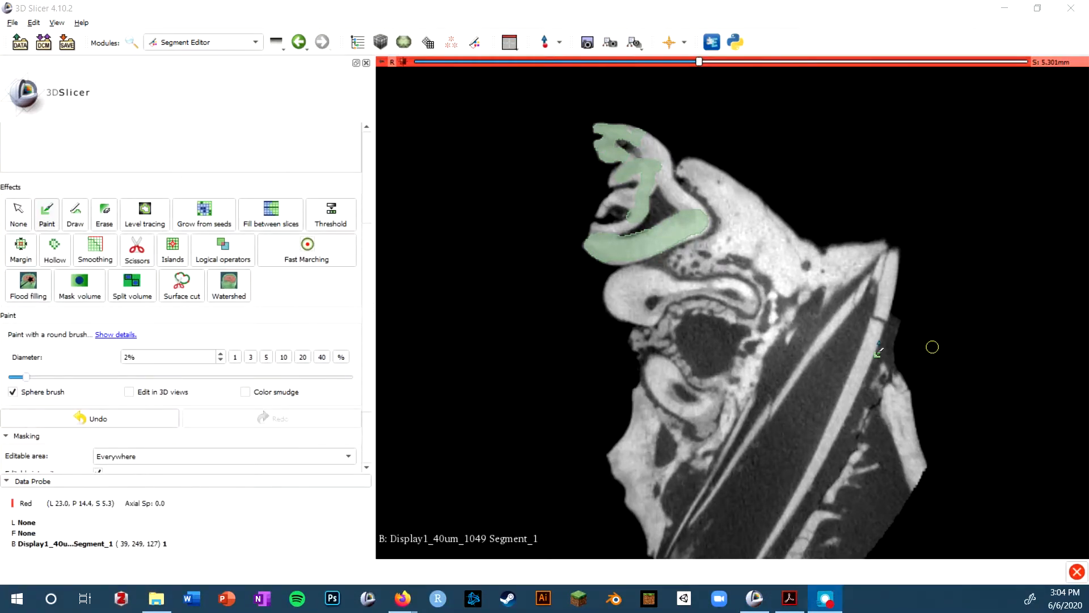
Erase paint from the uppermost tooth's top cusp and the upper edge of its lower band with the 2% sphere eraser.
left_click(101, 216)
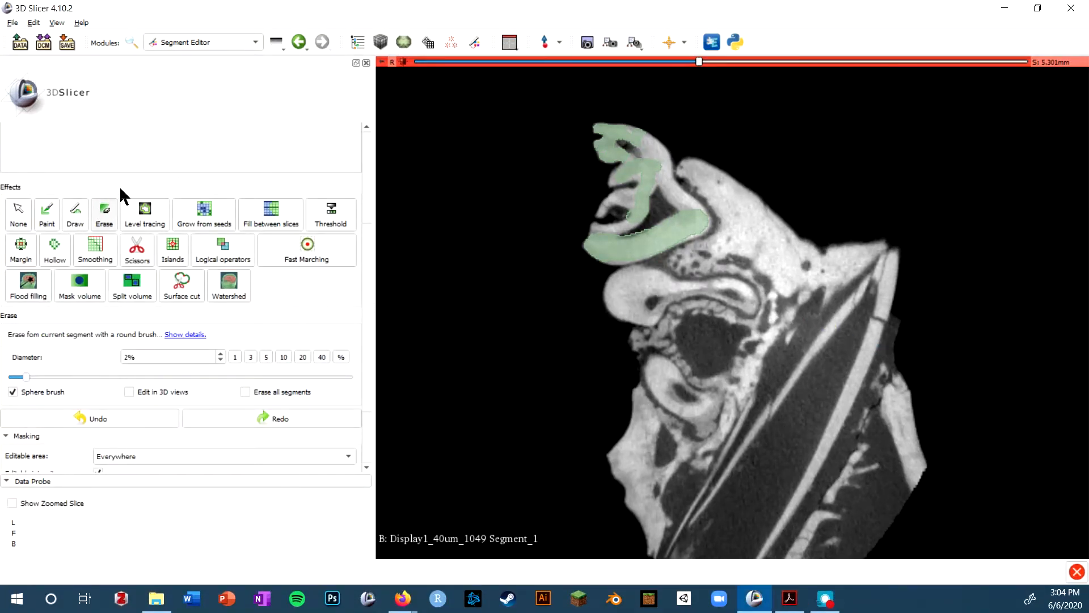
scroll(120, 190, "down", 3)
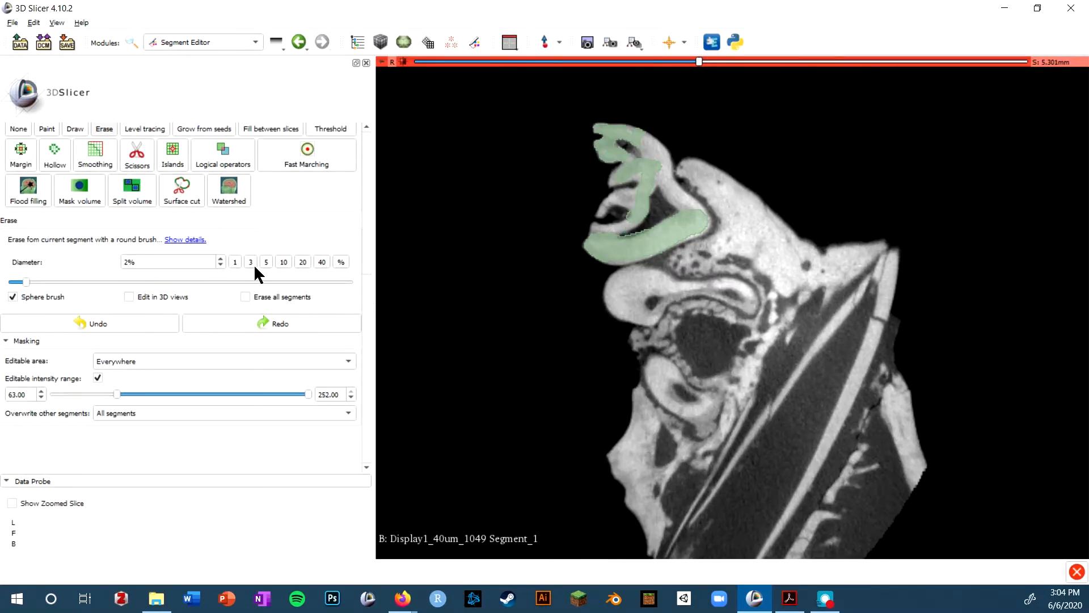
left_click(190, 256)
mouse_move(658, 139)
left_mouse_down()
mouse_move(587, 118)
mouse_move(538, 145)
mouse_move(622, 128)
mouse_move(560, 136)
left_mouse_up()
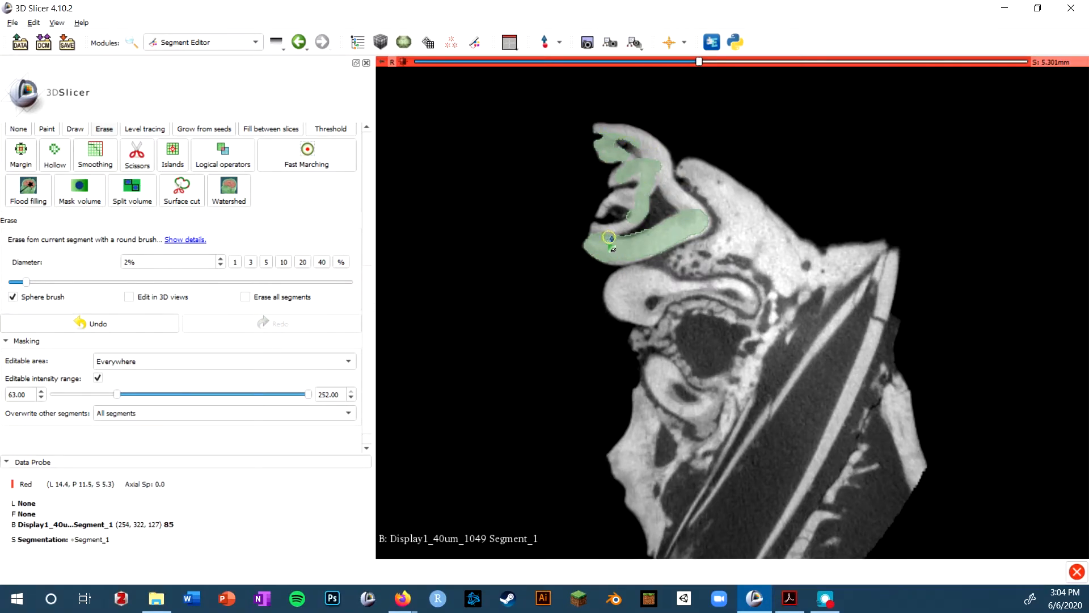
left_click_drag(616, 237, 669, 209)
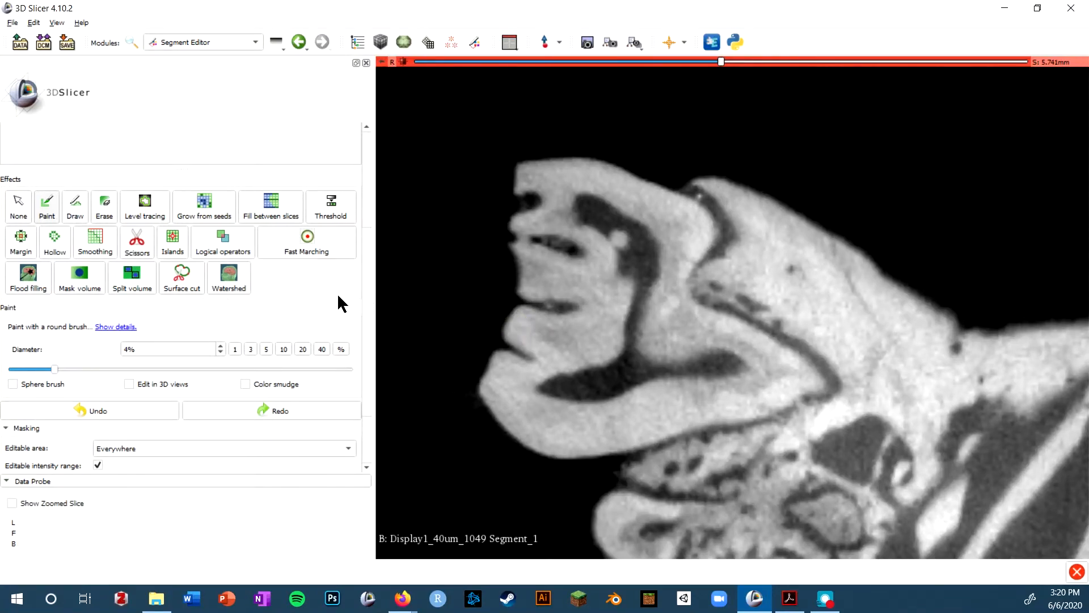
scroll(367, 171, "up", 5)
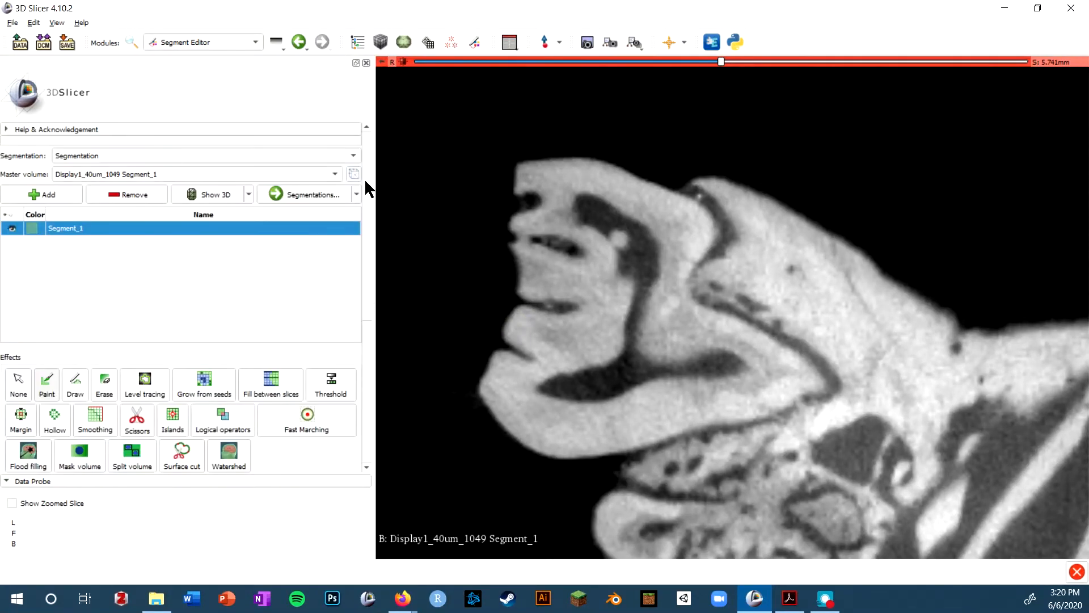
scroll(366, 468, "down", 5)
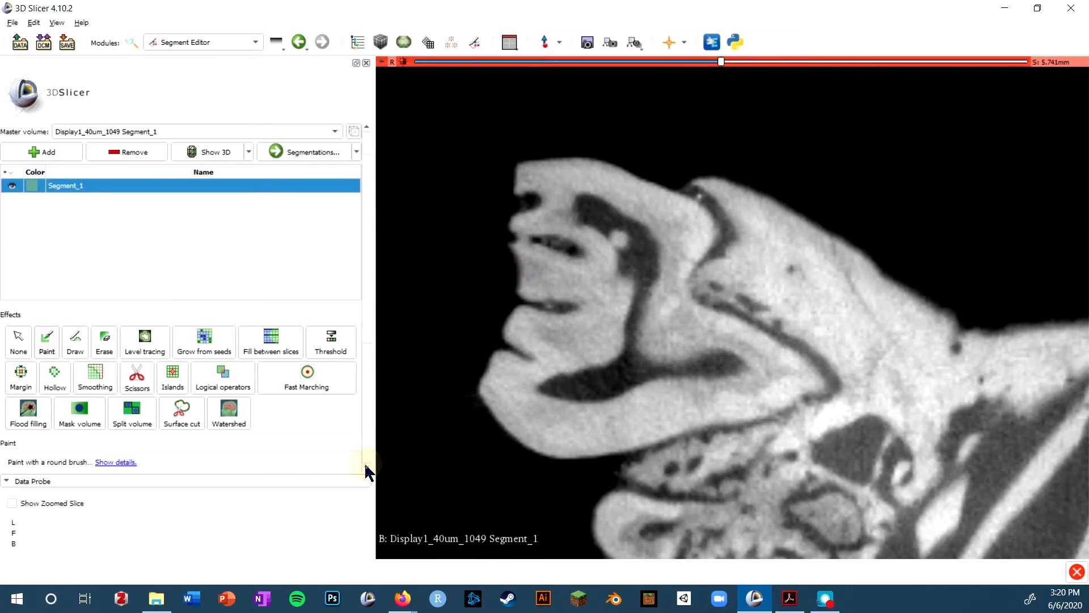
scroll(366, 468, "down", 3)
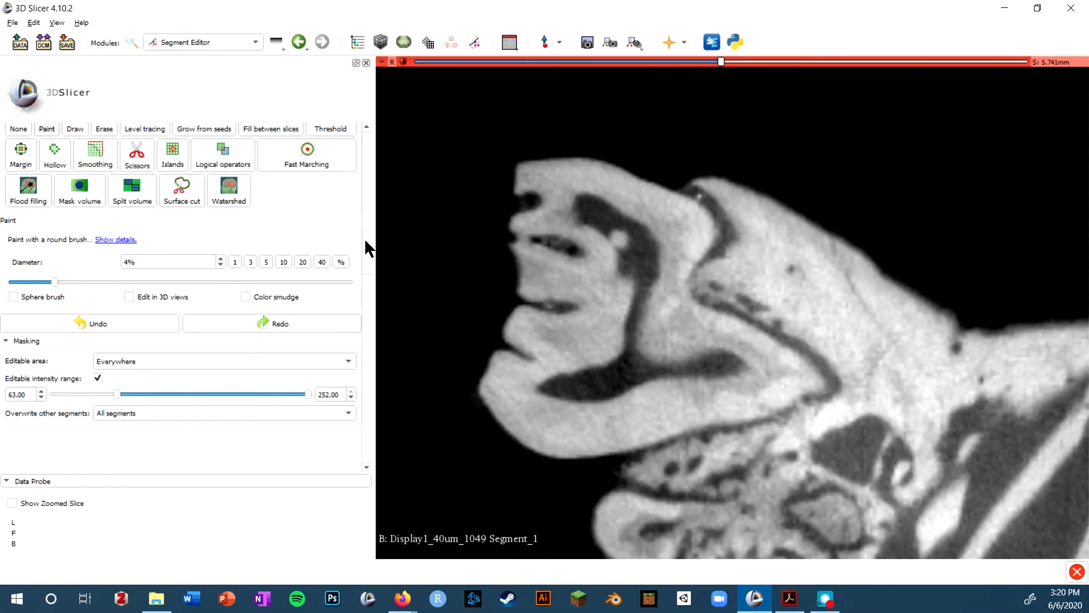
Paint the whole tooth on slice S: 5.741mm with the 10% flat brush, and fill in its pointed inner tip with the 4% brush.
scroll(366, 234, "up", 8)
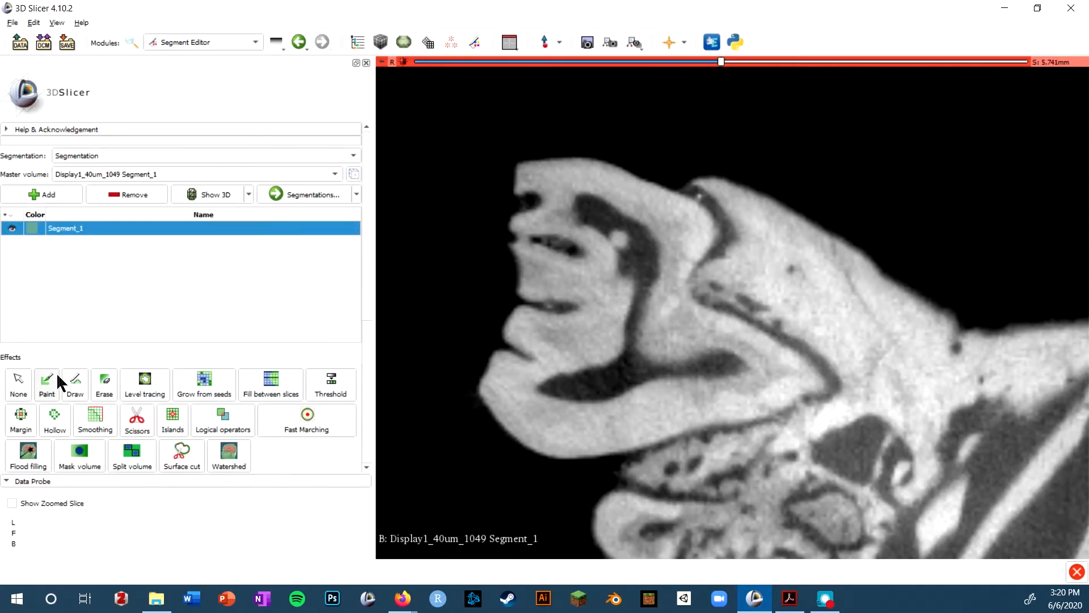
scroll(367, 464, "down", 3)
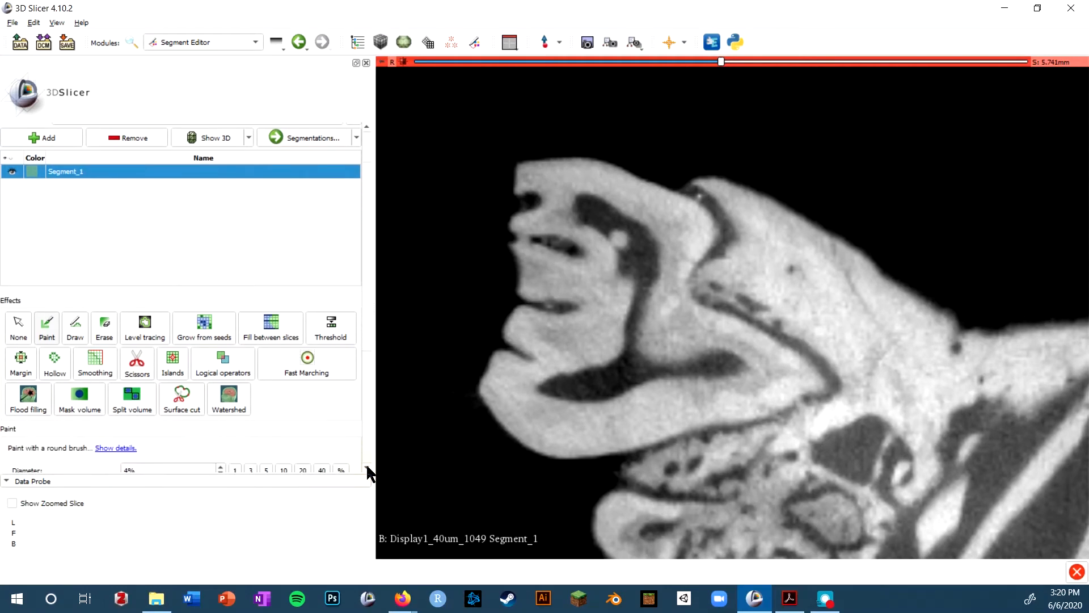
left_click(284, 429)
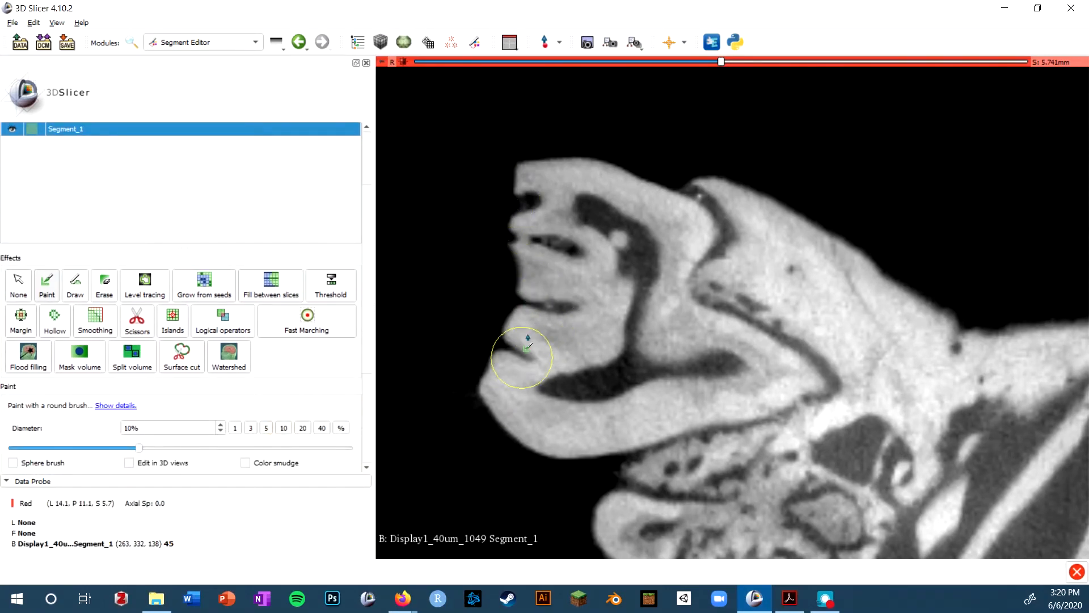
mouse_move(527, 346)
left_mouse_down()
mouse_move(511, 304)
mouse_move(510, 425)
mouse_move(522, 425)
mouse_move(527, 374)
mouse_move(513, 187)
mouse_move(570, 173)
mouse_move(609, 244)
mouse_move(613, 335)
mouse_move(573, 391)
mouse_move(568, 428)
mouse_move(652, 404)
mouse_move(548, 428)
mouse_move(644, 398)
mouse_move(635, 341)
mouse_move(663, 318)
mouse_move(709, 357)
mouse_move(636, 295)
mouse_move(679, 243)
mouse_move(585, 170)
left_mouse_up()
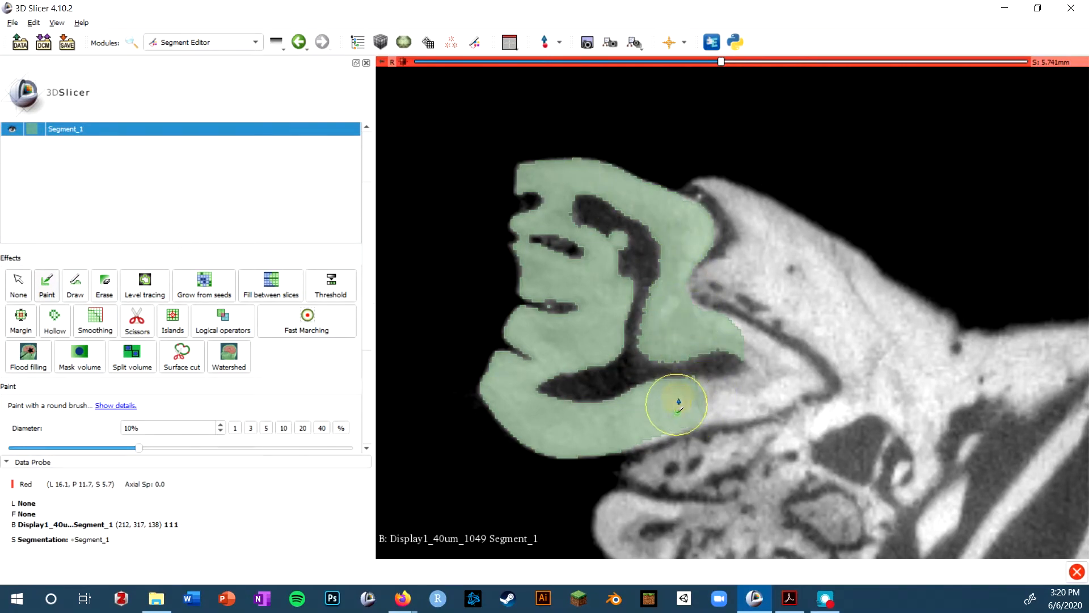
left_click_drag(654, 410, 617, 416)
mouse_move(706, 386)
left_mouse_down()
mouse_move(769, 375)
mouse_move(687, 337)
left_mouse_up()
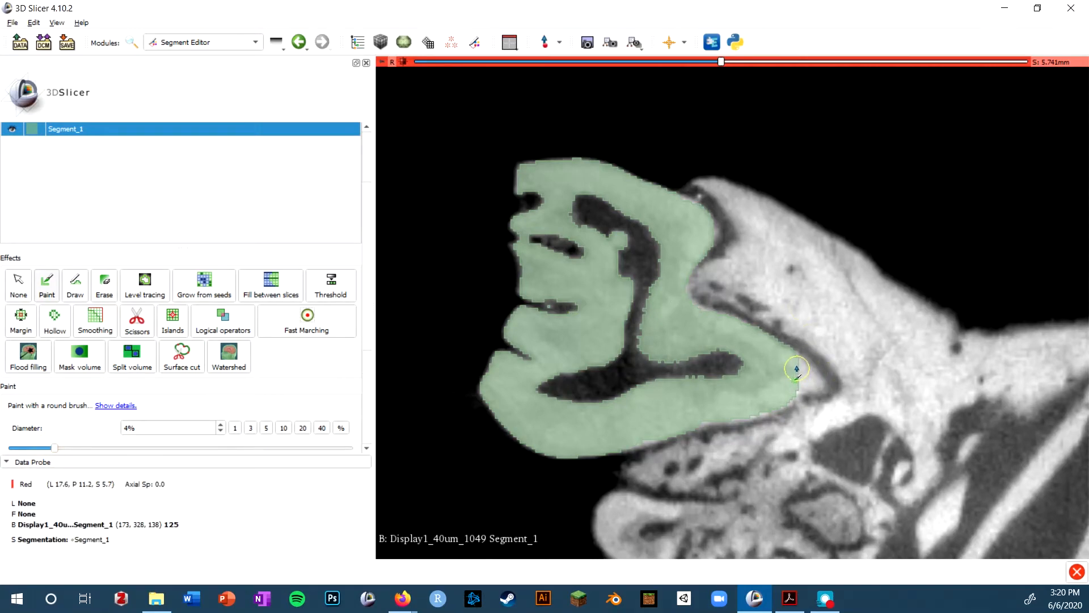
mouse_move(792, 363)
left_mouse_down()
mouse_move(812, 380)
mouse_move(777, 394)
mouse_move(809, 378)
left_mouse_up()
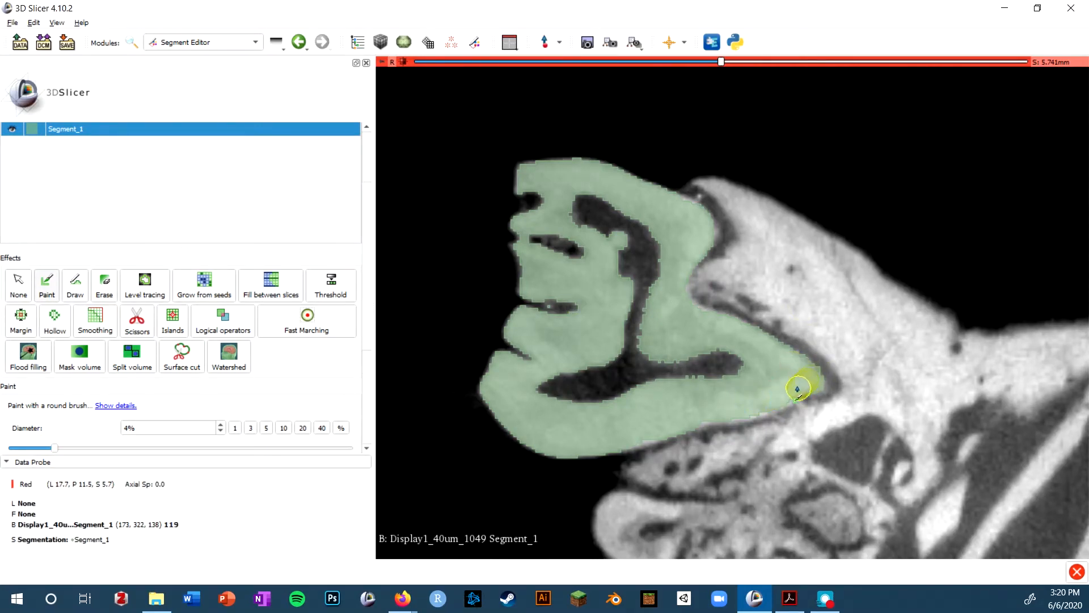
left_click_drag(740, 401, 706, 405)
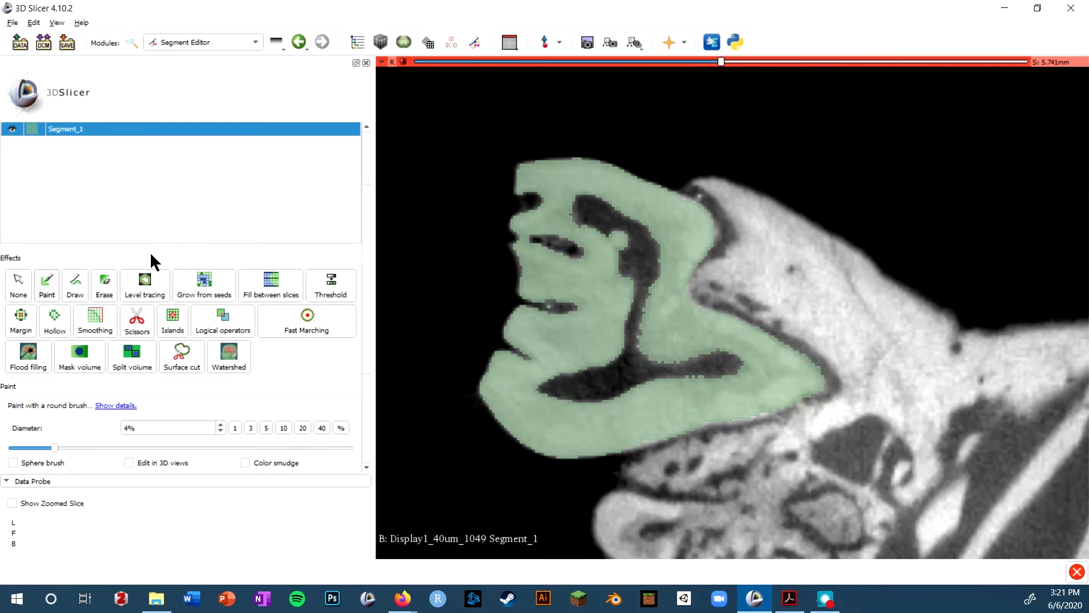
Use Level tracing with its details shown to add the tooth's traced region to the segment on slice S: 5.661mm.
left_click(150, 282)
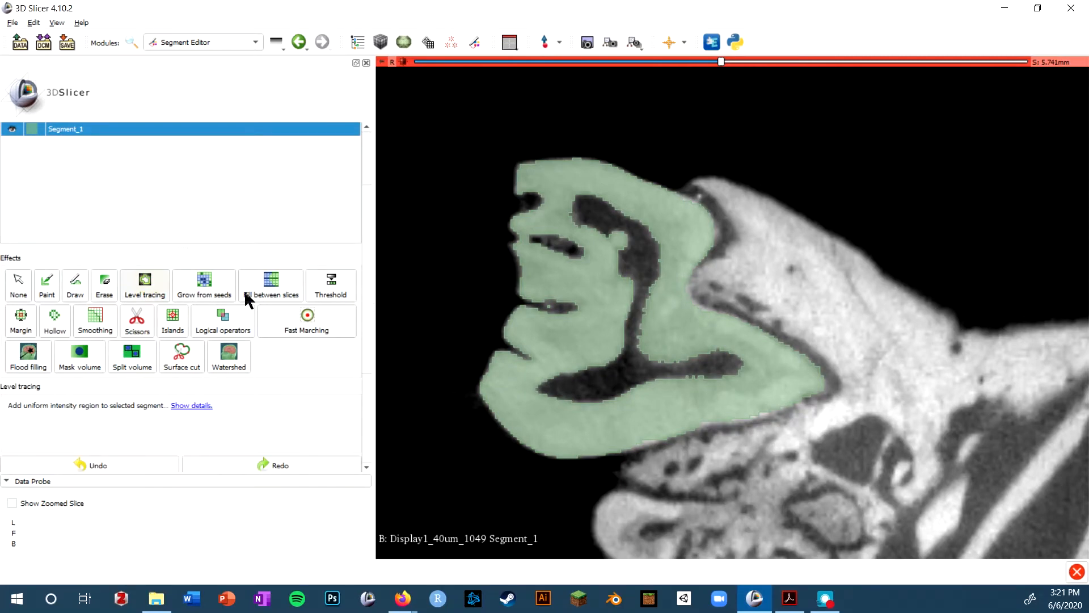
scroll(567, 291, "down", 2)
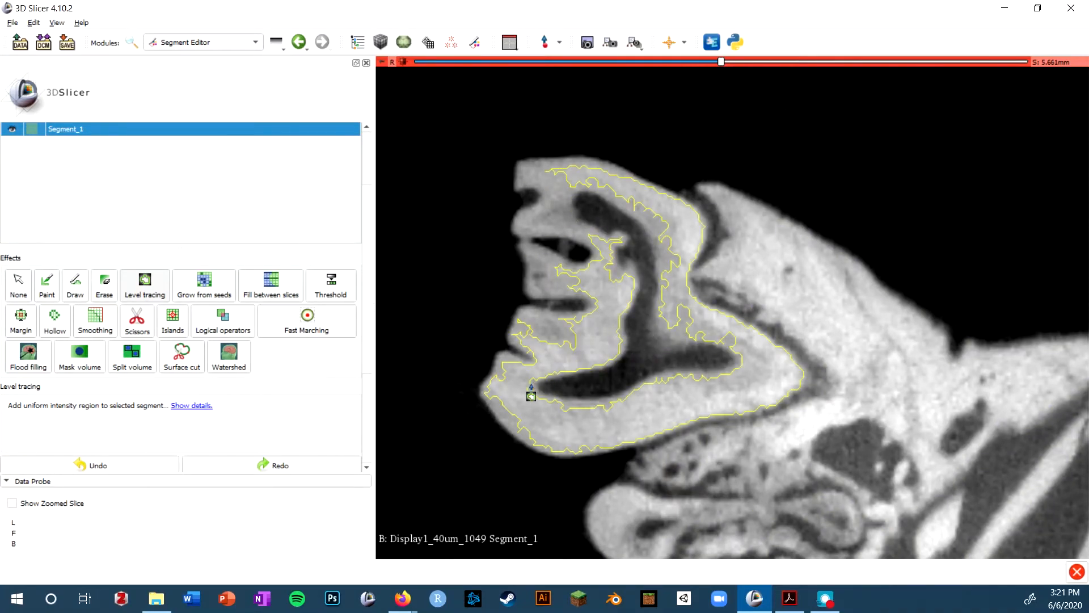
scroll(162, 294, "down", 3)
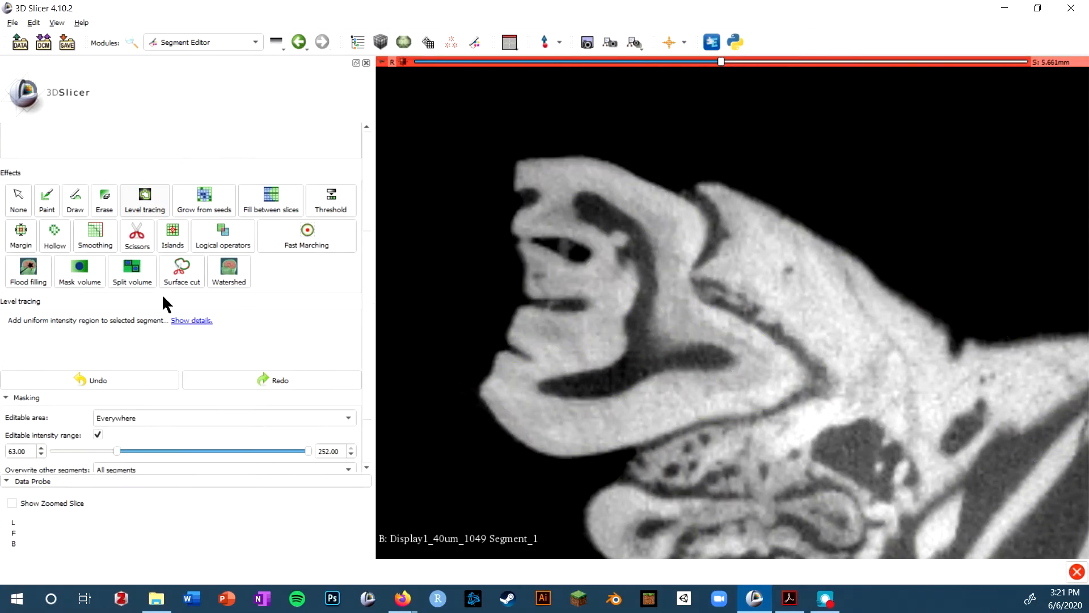
scroll(162, 294, "down", 3)
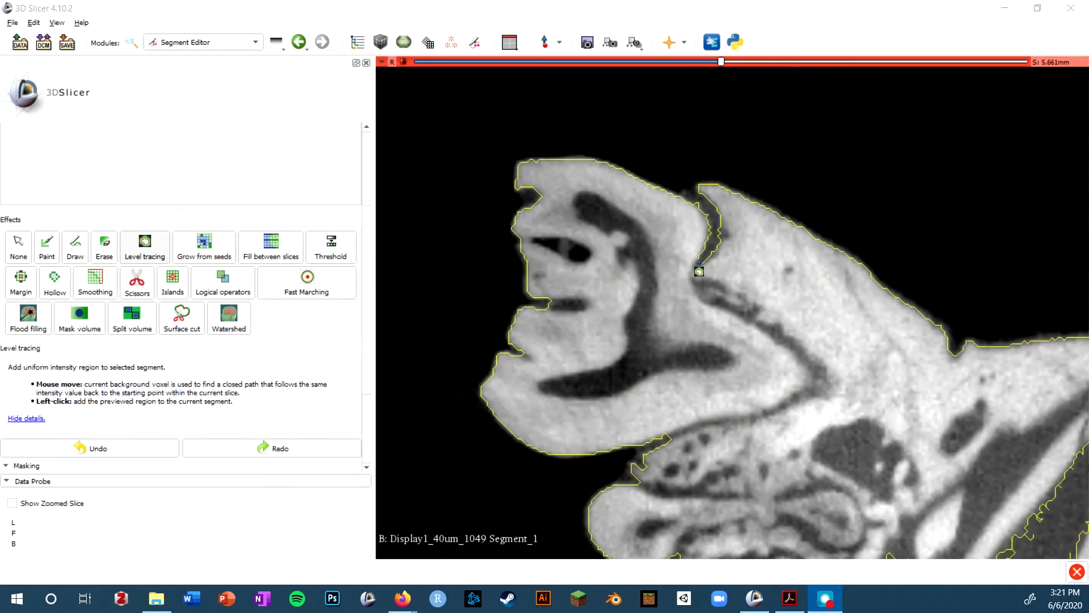
left_click(748, 326)
left_click(748, 327)
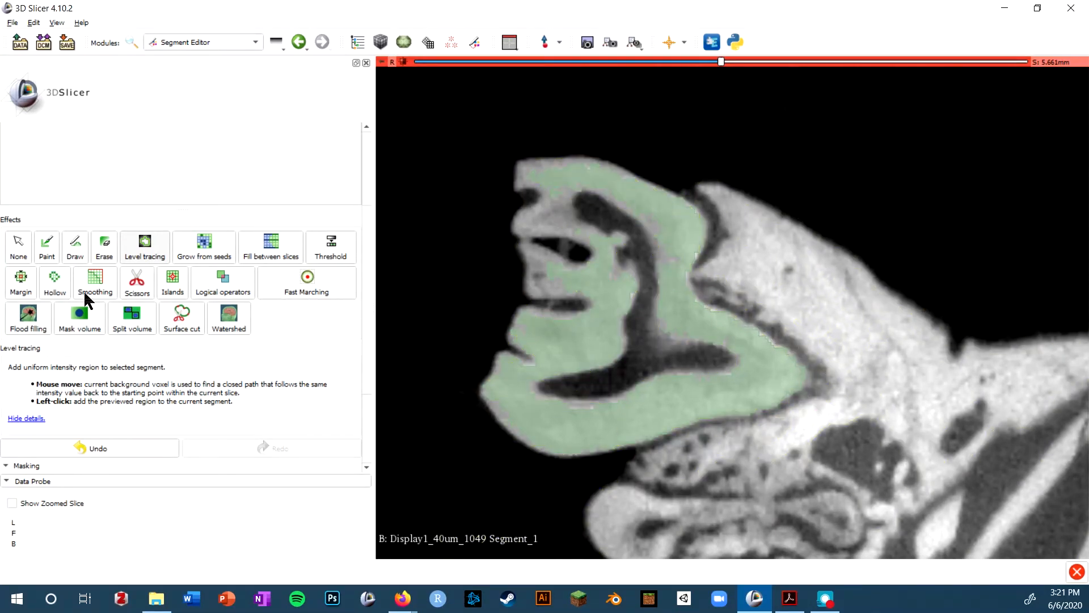
Paint the tooth areas missed by the tracing on slice S: 5.661mm, including cusps and cavity edges, with the 10% brush.
left_click(48, 250)
scroll(207, 407, "down", 2)
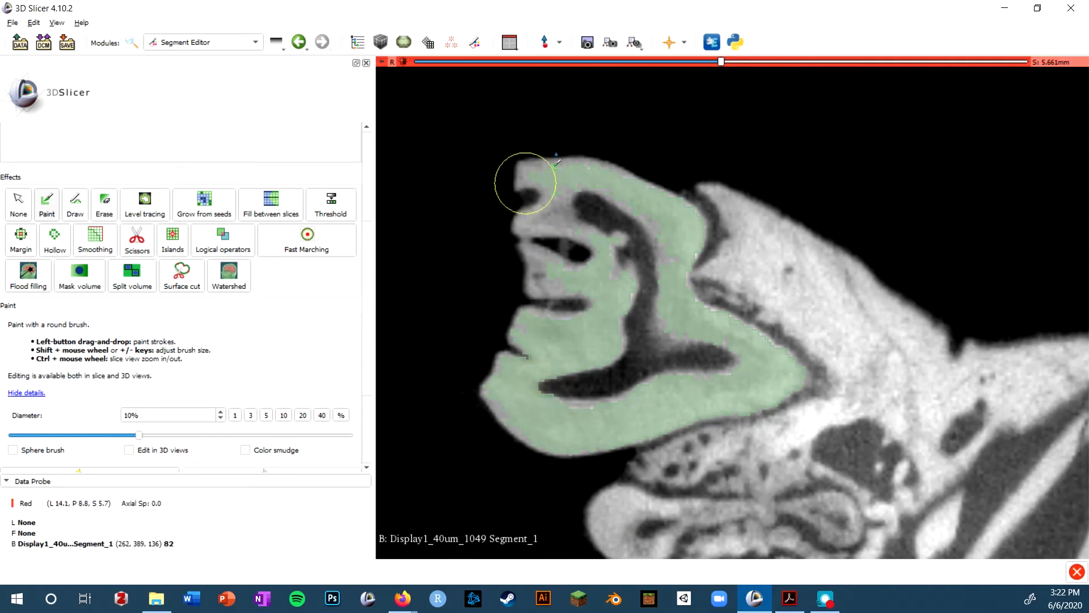
mouse_move(564, 212)
left_mouse_down()
mouse_move(525, 243)
mouse_move(573, 295)
left_mouse_up()
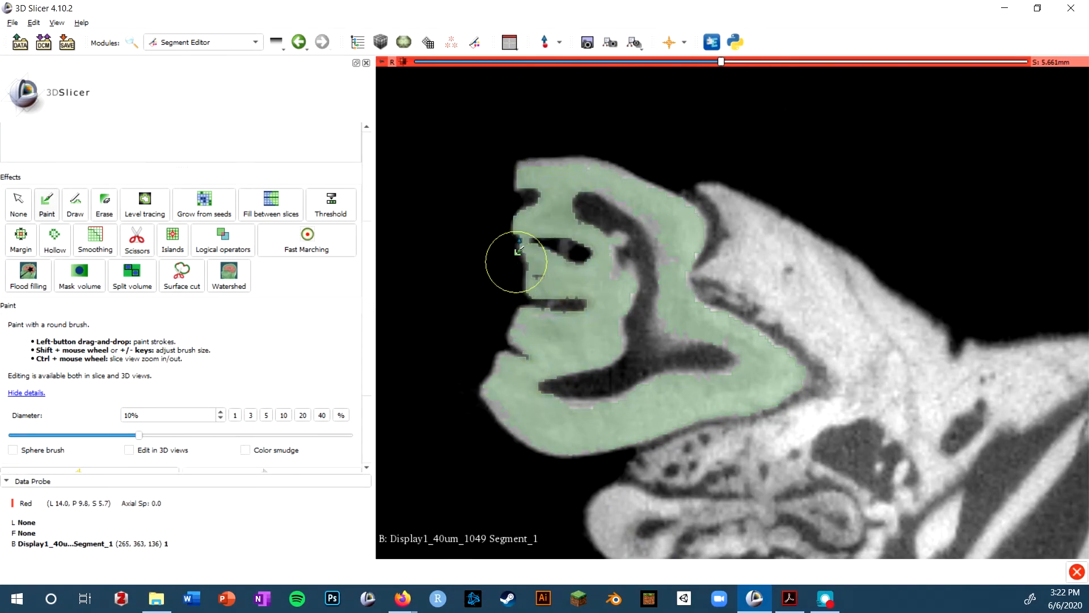
mouse_move(520, 196)
left_mouse_down()
mouse_move(620, 161)
mouse_move(656, 298)
mouse_move(545, 420)
mouse_move(488, 397)
mouse_move(511, 284)
mouse_move(571, 321)
left_mouse_up()
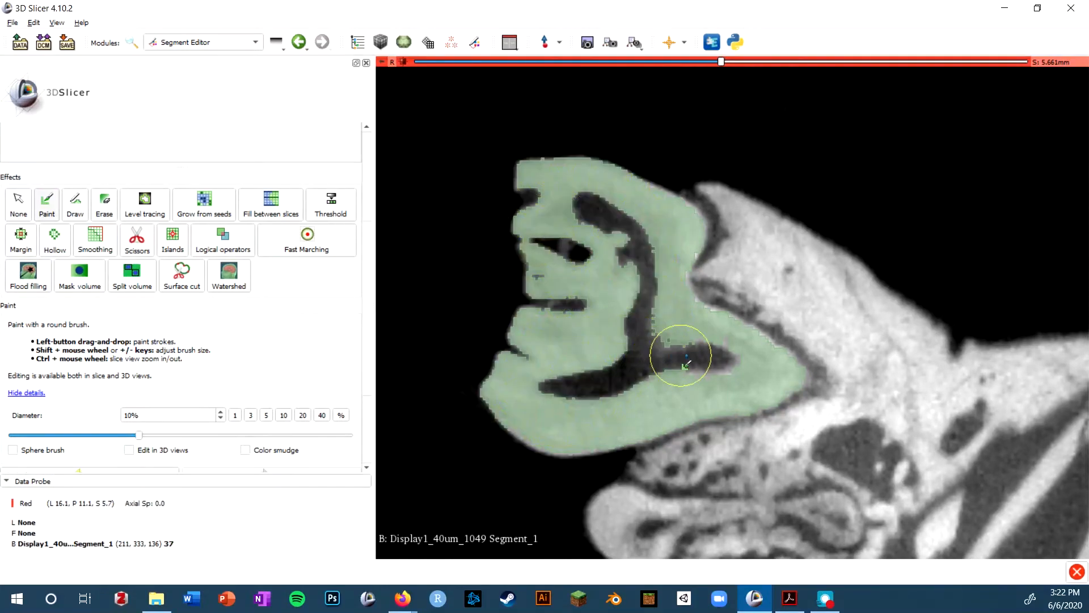
mouse_move(681, 352)
left_mouse_down()
mouse_move(759, 377)
mouse_move(658, 297)
mouse_move(661, 233)
mouse_move(652, 250)
left_mouse_up()
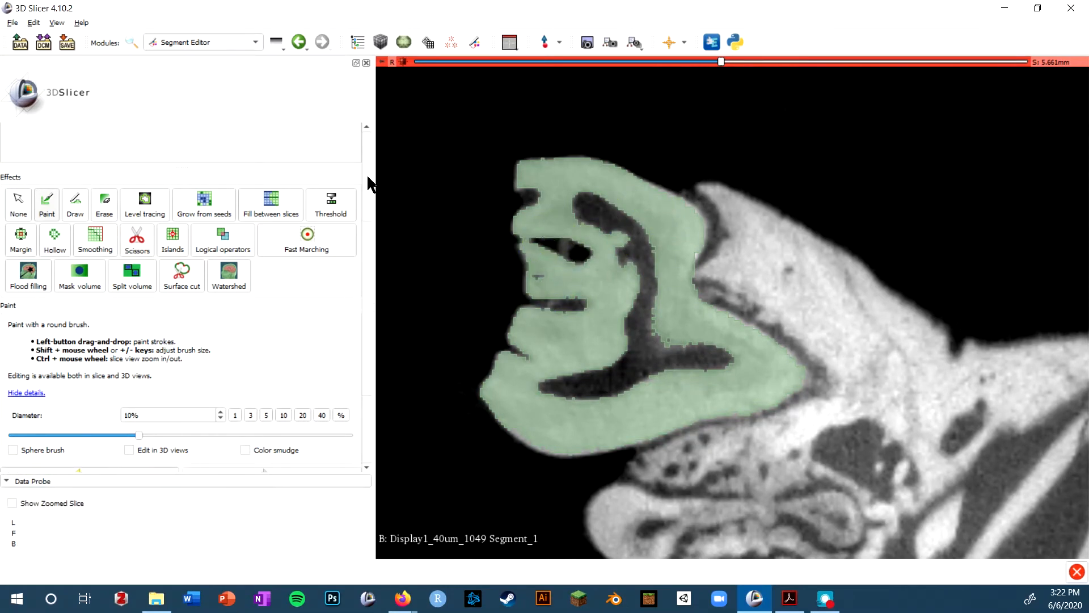
Compare the painted axial slices around S: 5.661mm with the unpainted slices between them.
scroll(367, 182, "up", 5)
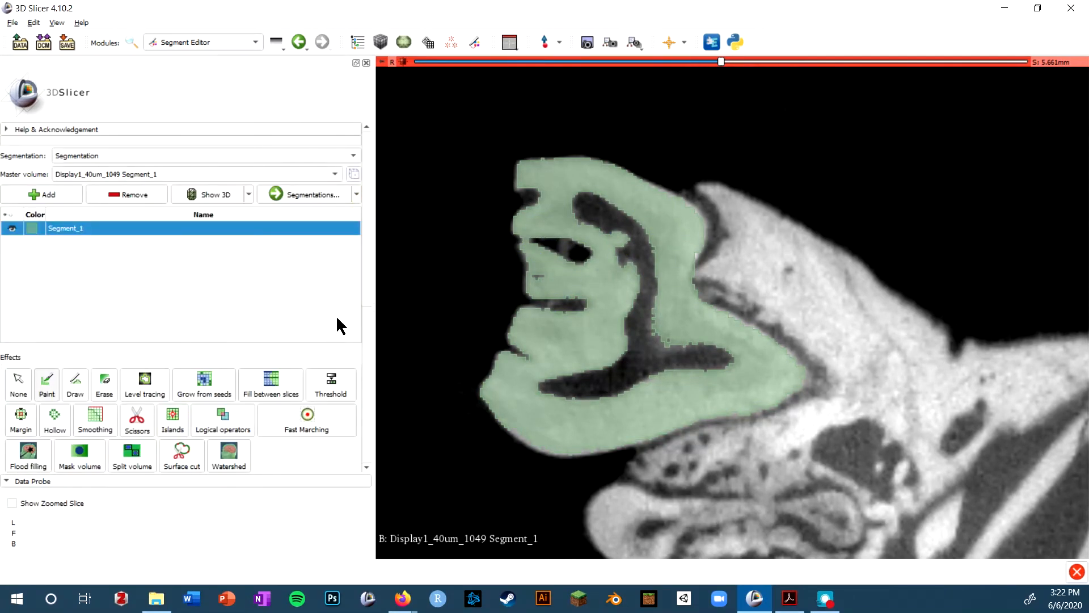
scroll(337, 312, "down", 9)
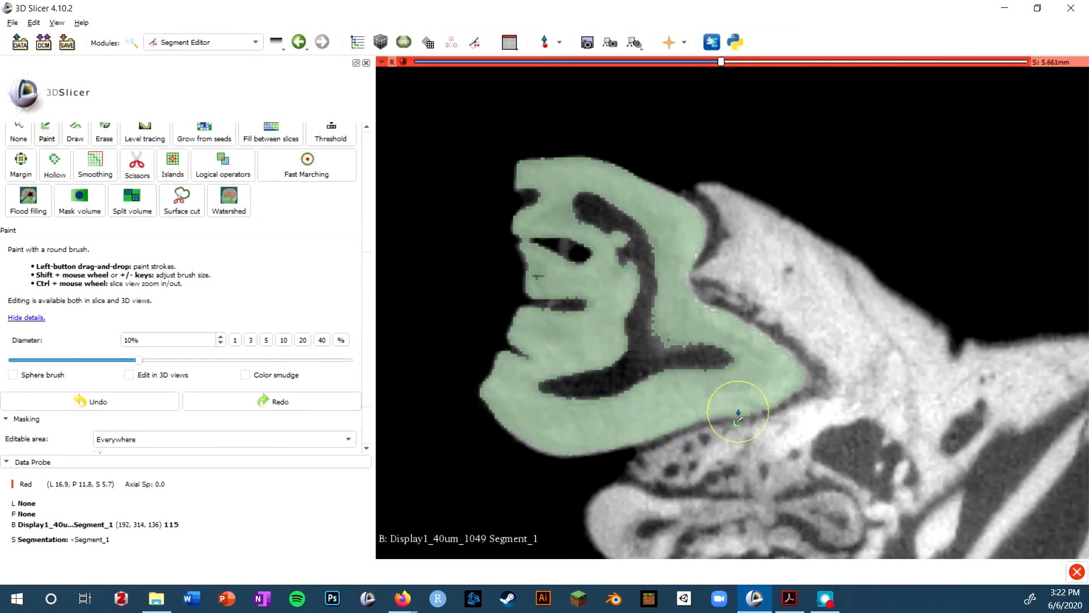
scroll(537, 345, "down", 4)
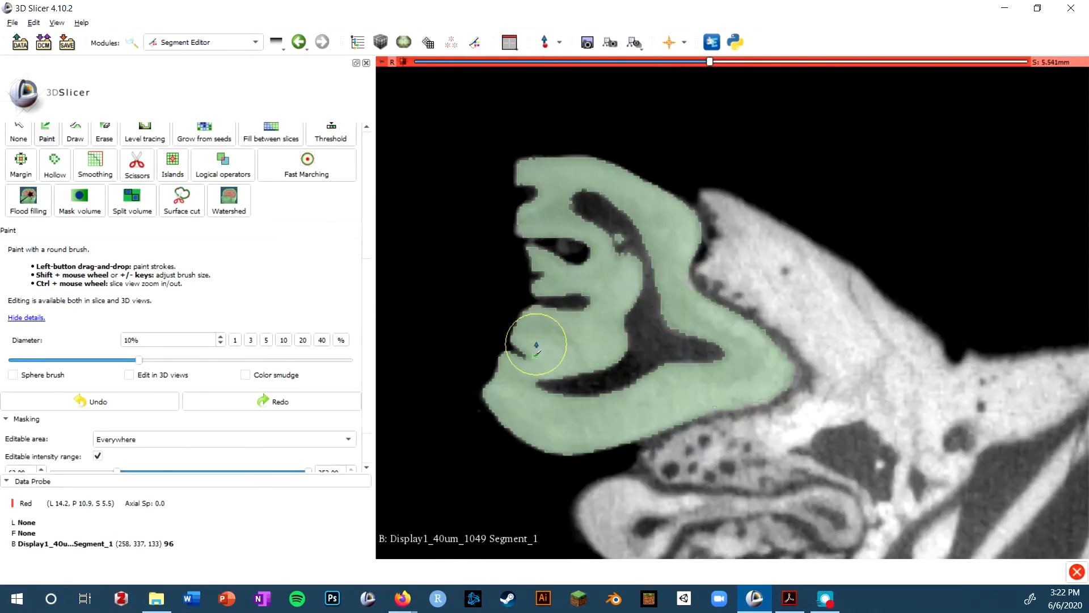
scroll(536, 344, "up", 2)
scroll(580, 374, "up", 2)
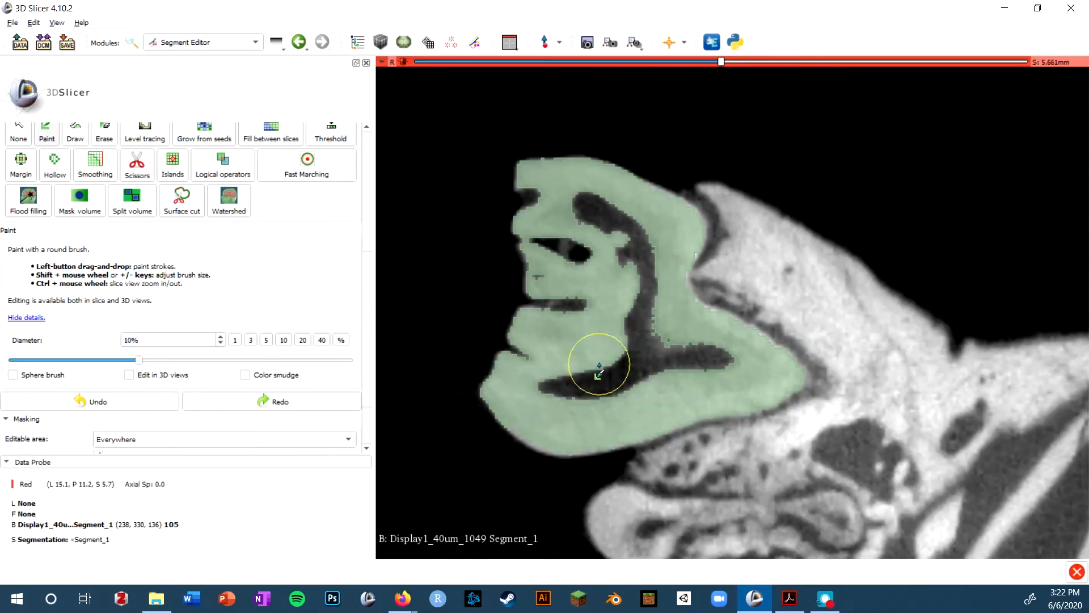
scroll(599, 373, "down", 2)
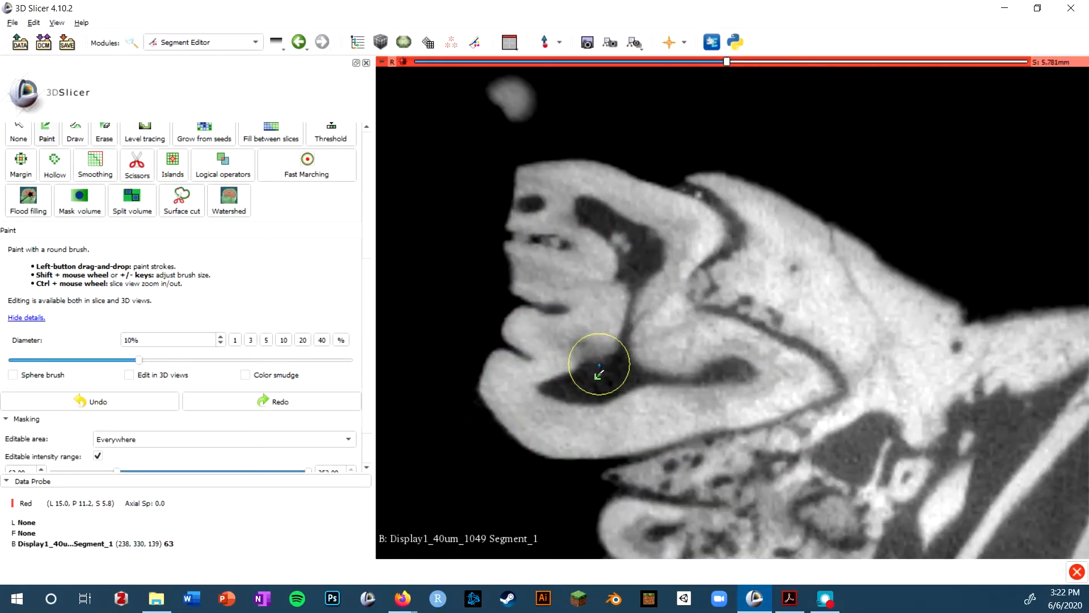
scroll(595, 366, "up", 2)
scroll(625, 362, "down", 2)
scroll(624, 362, "down", 1)
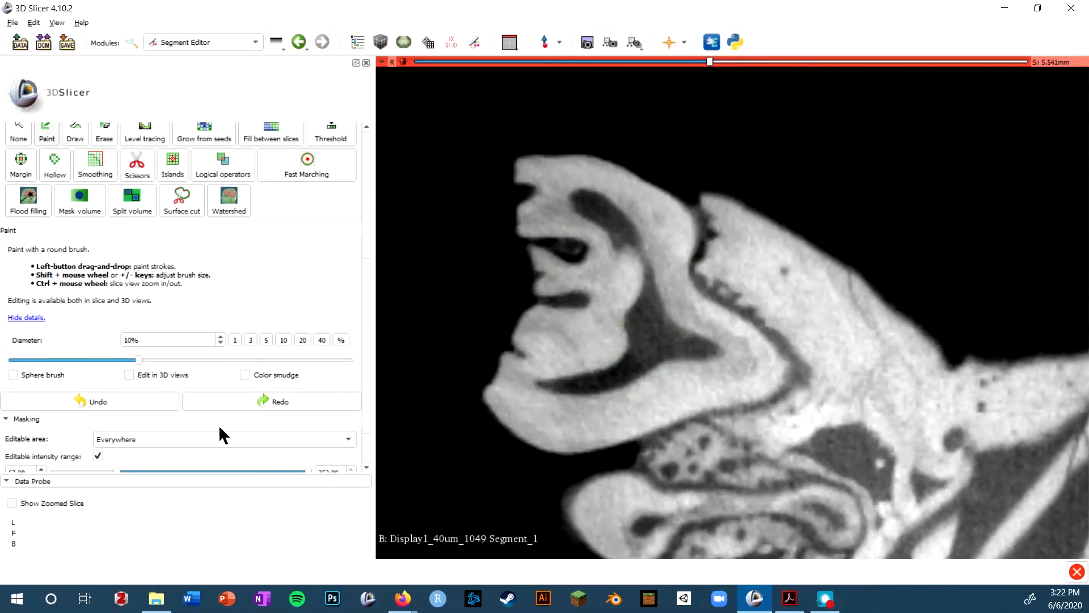
scroll(228, 417, "up", 3)
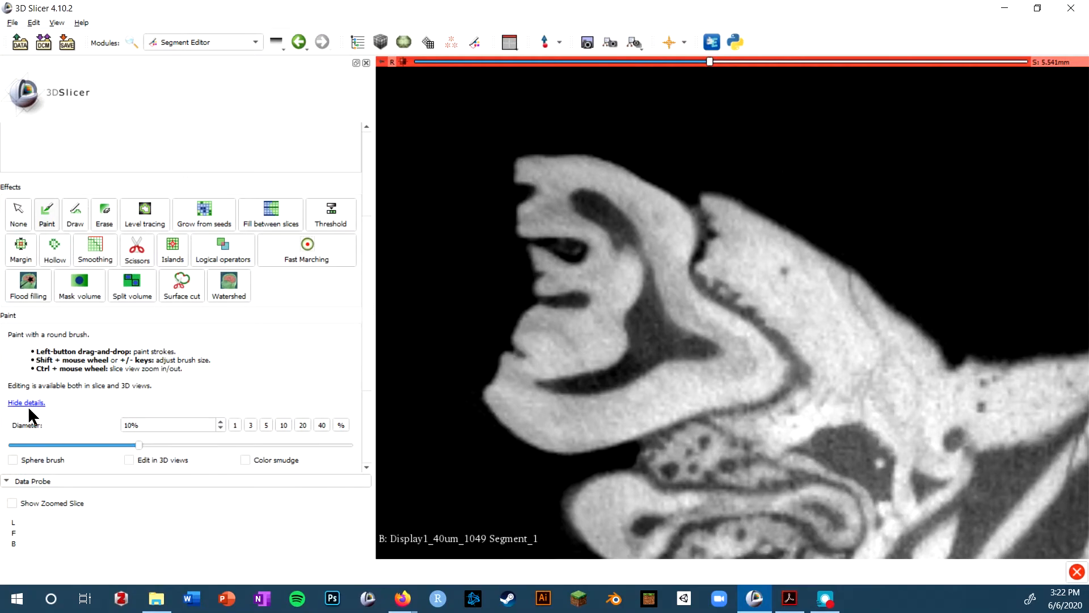
scroll(530, 389, "up", 4)
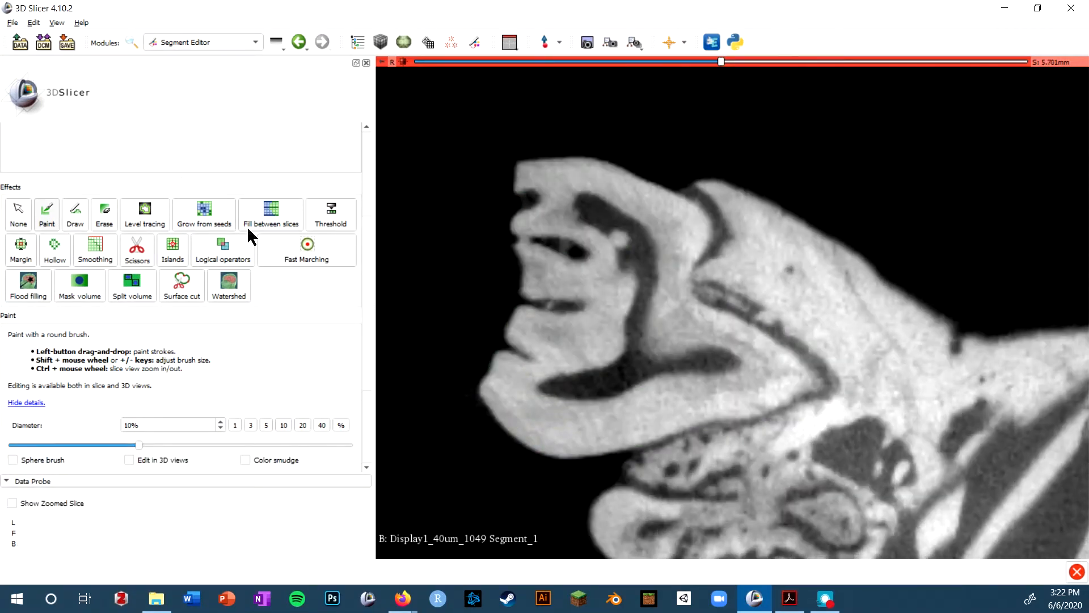
Examine how the tooth's shape changes through the axial slices between S: 5.741mm and S: 7.301mm.
scroll(573, 392, "up", 11)
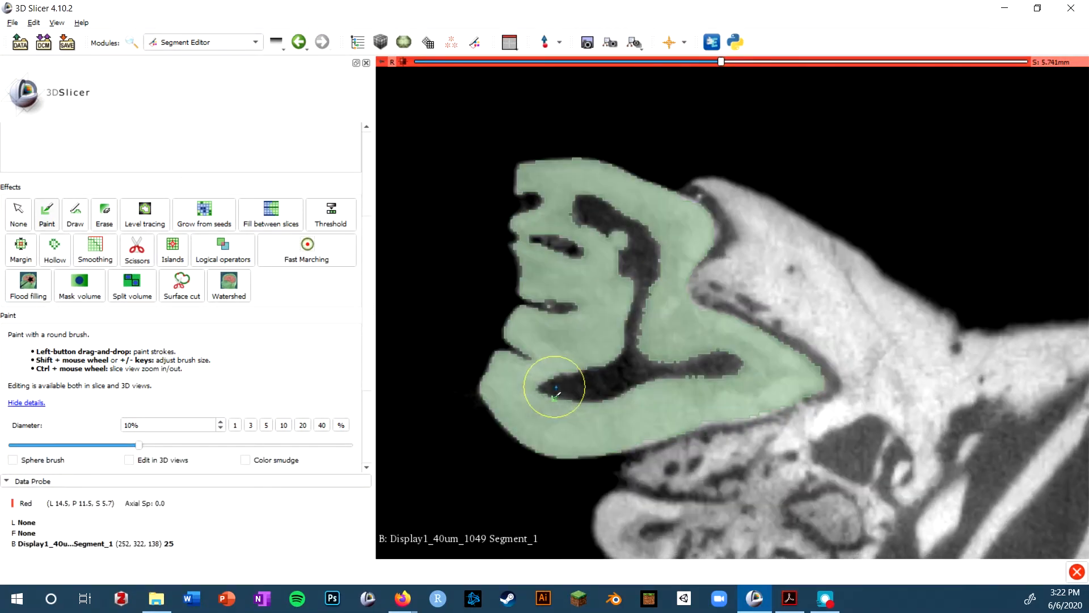
scroll(602, 403, "up", 10)
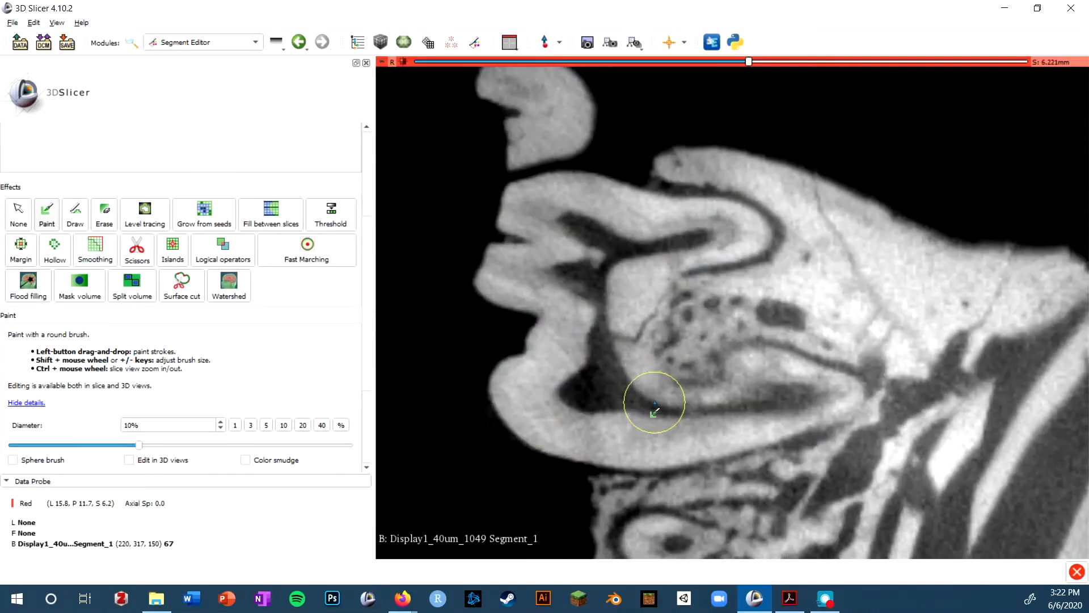
scroll(614, 437, "up", 9)
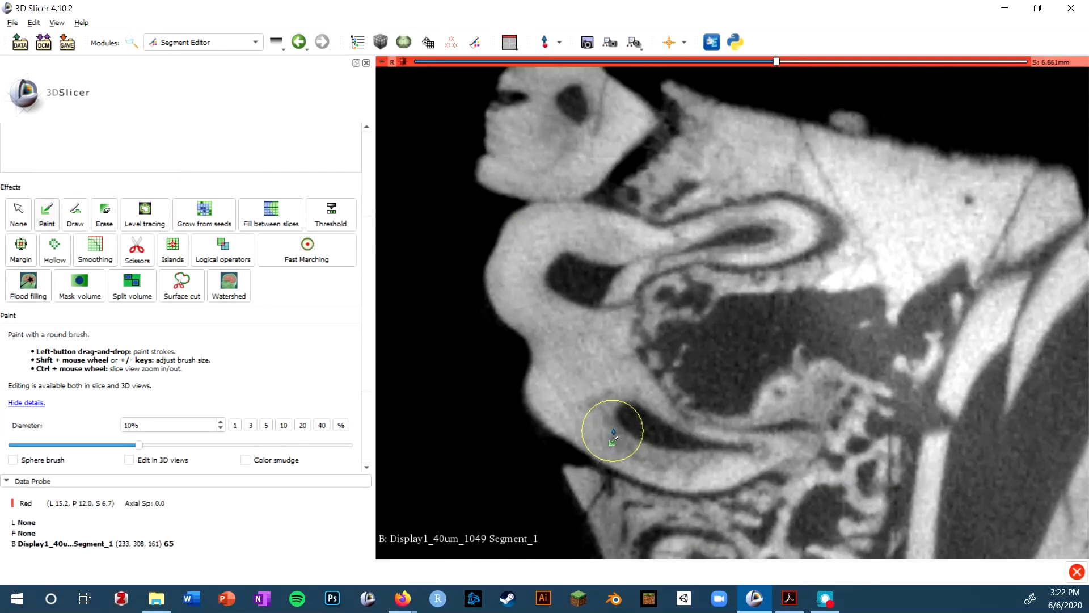
scroll(613, 436, "up", 1)
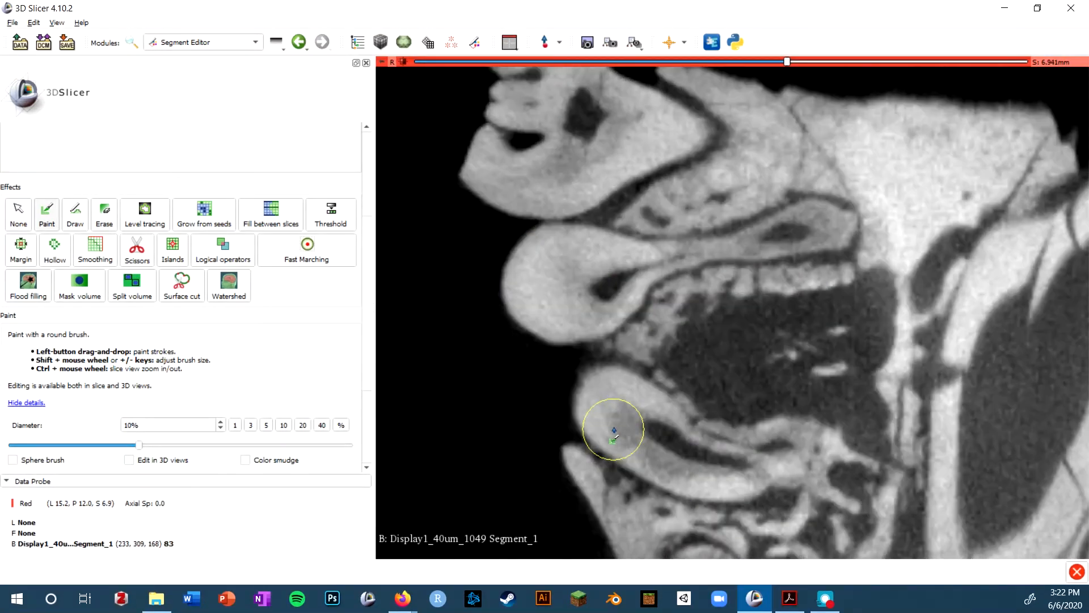
scroll(617, 441, "up", 13)
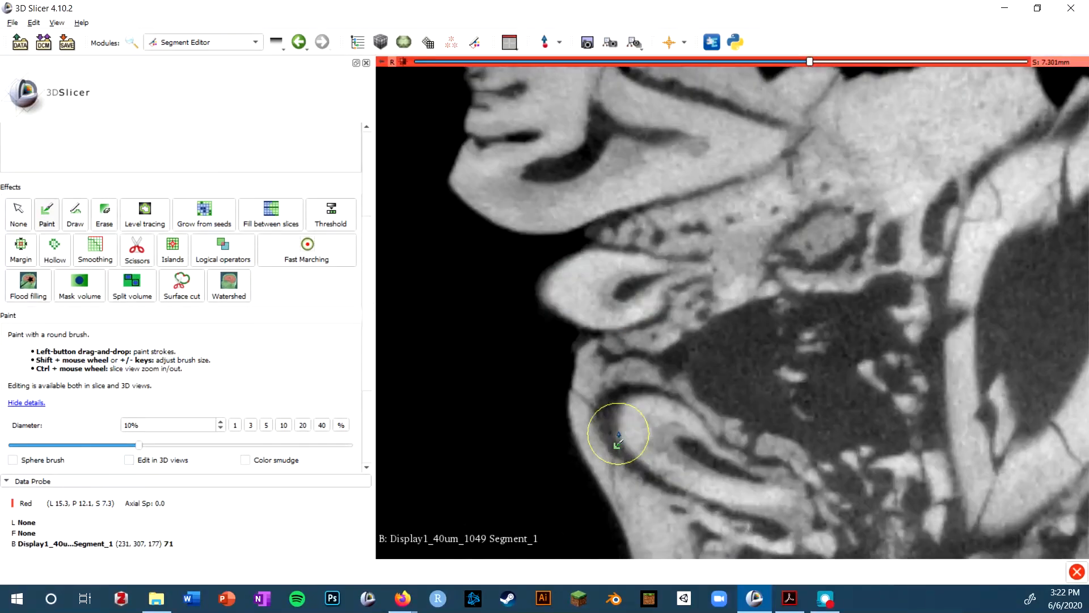
scroll(618, 442, "down", 8)
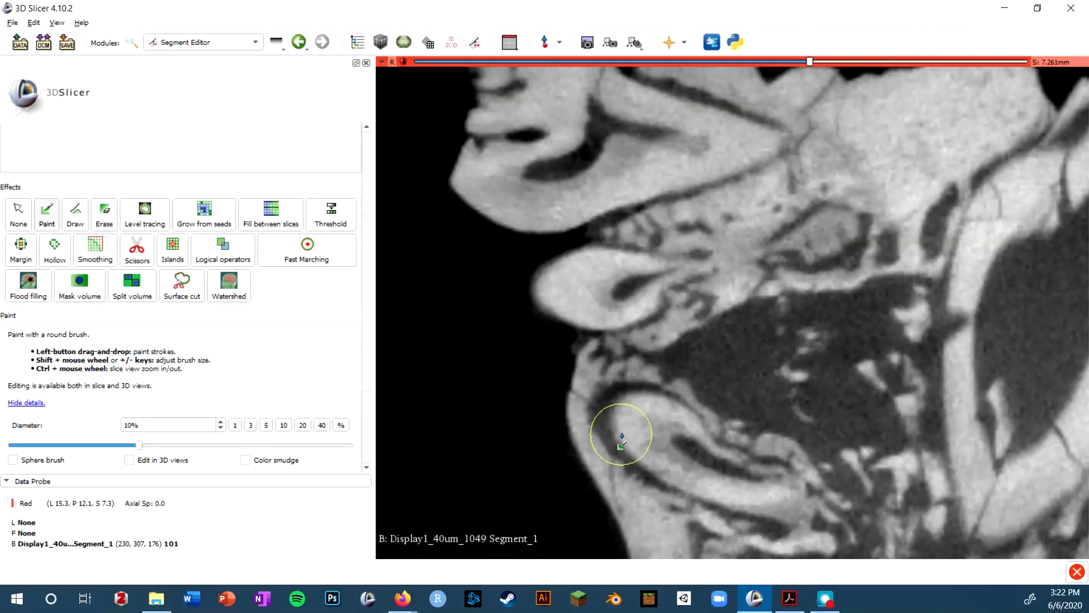
scroll(618, 442, "down", 13)
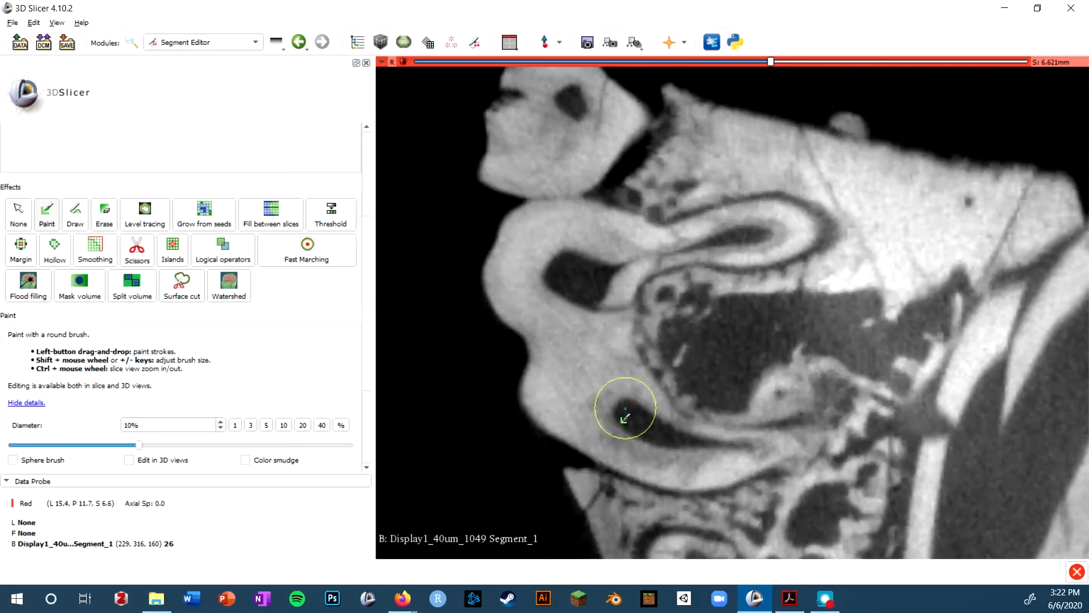
Initialize a Fill between slices preview for the segment and check the interpolated tooth on slices from S: 6.621mm to S: 6.261mm.
left_click(271, 218)
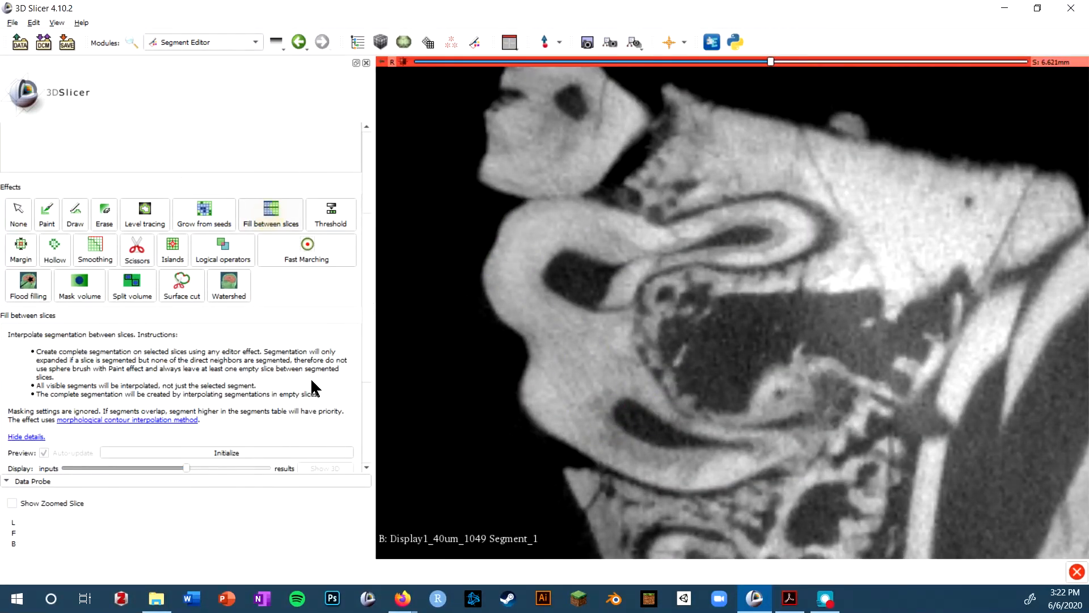
scroll(292, 332, "down", 5)
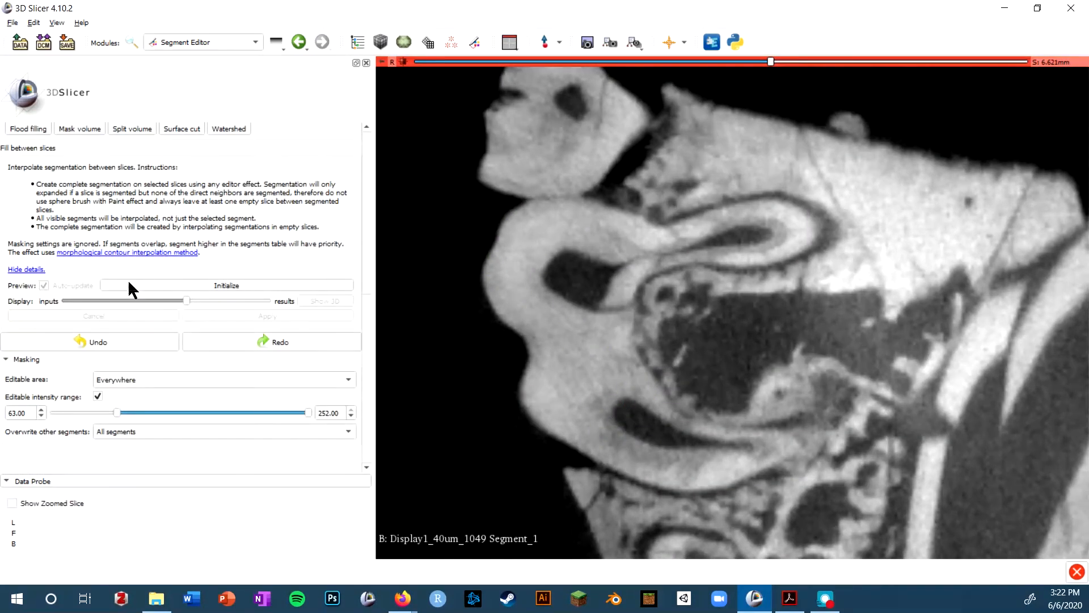
left_click(179, 285)
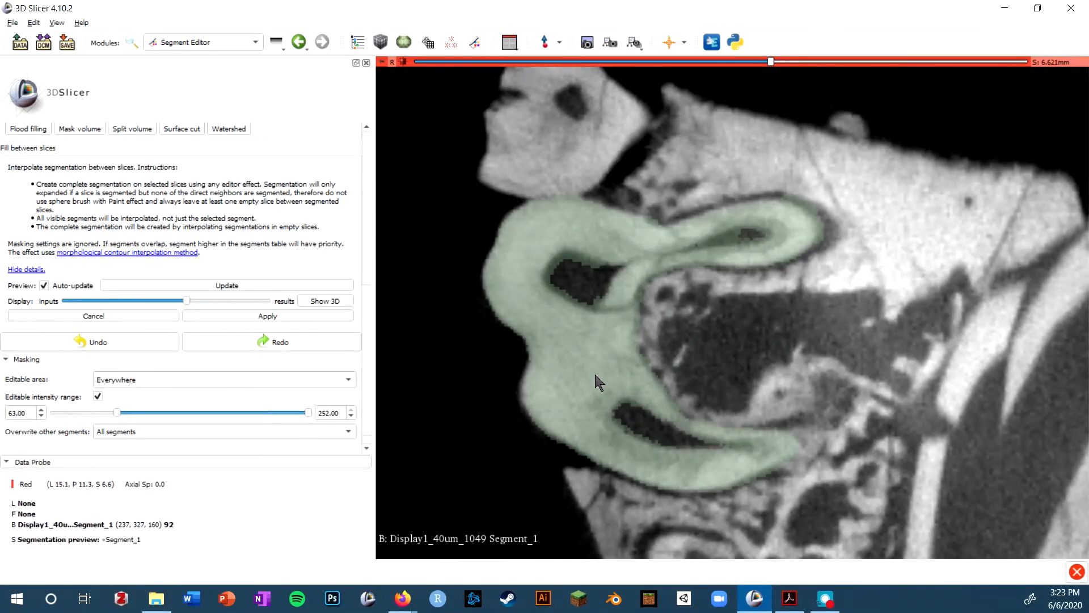
scroll(604, 305, "down", 5)
scroll(605, 305, "down", 12)
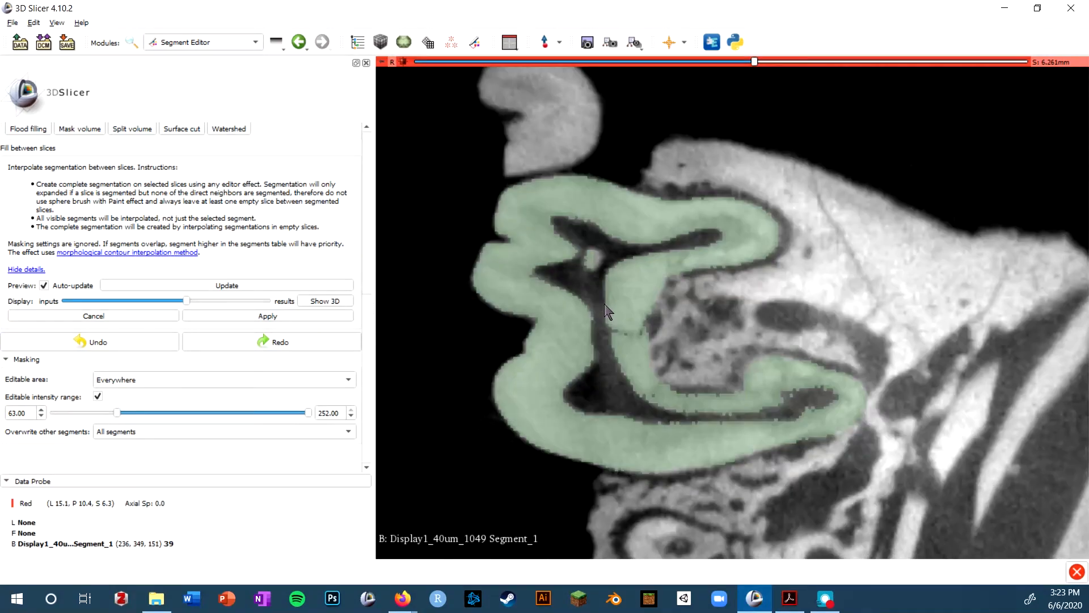
Check the interpolated tooth preview on the axial slices down to S: 4.741mm and apply the Fill between slices result.
scroll(605, 304, "down", 14)
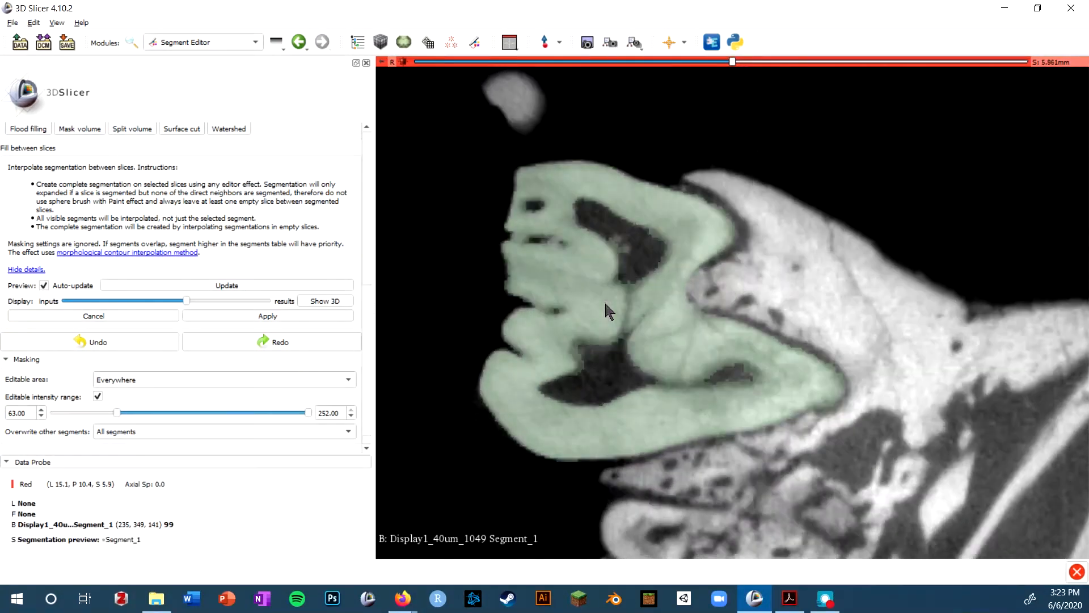
scroll(612, 305, "down", 5)
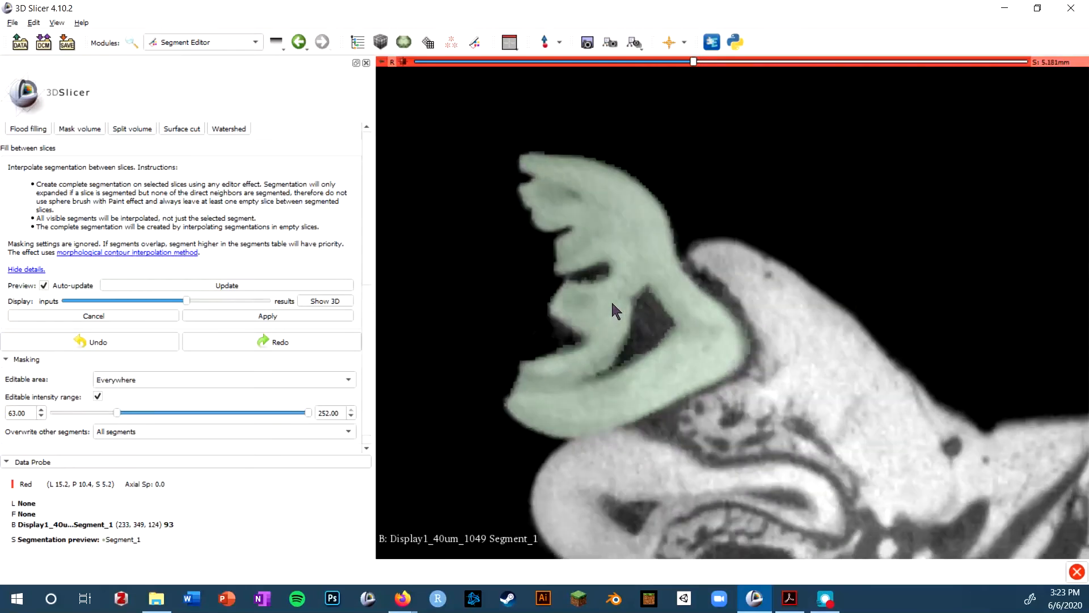
scroll(612, 304, "down", 8)
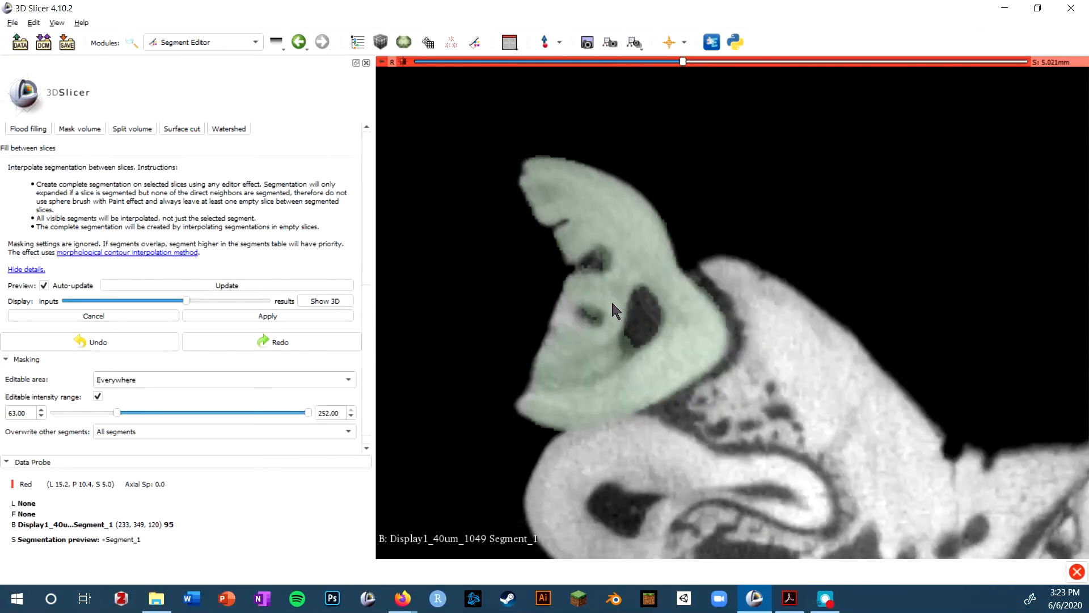
scroll(612, 304, "down", 2)
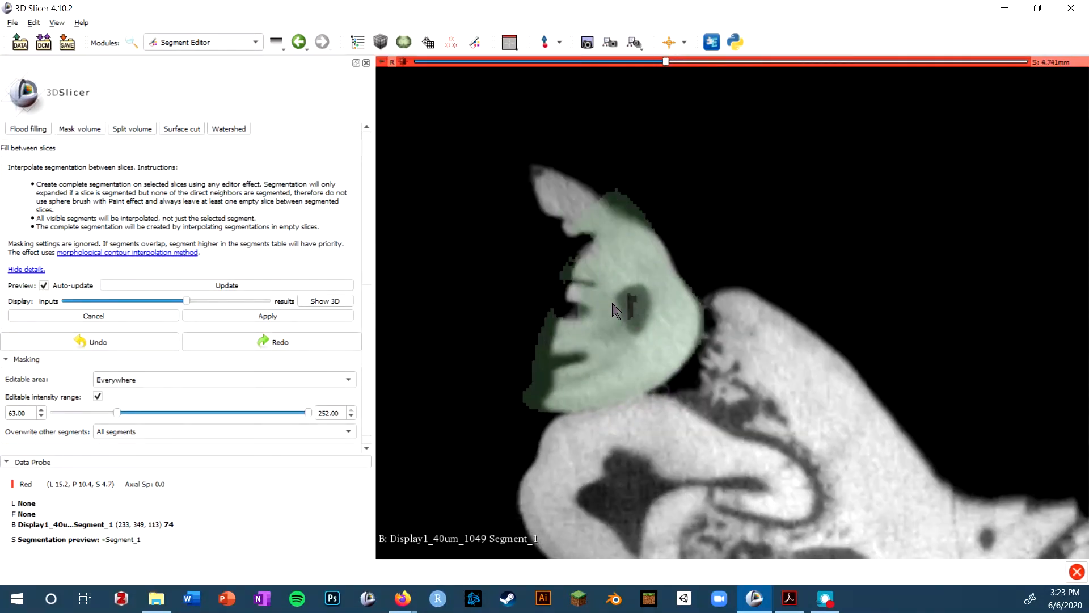
scroll(615, 311, "down", 1)
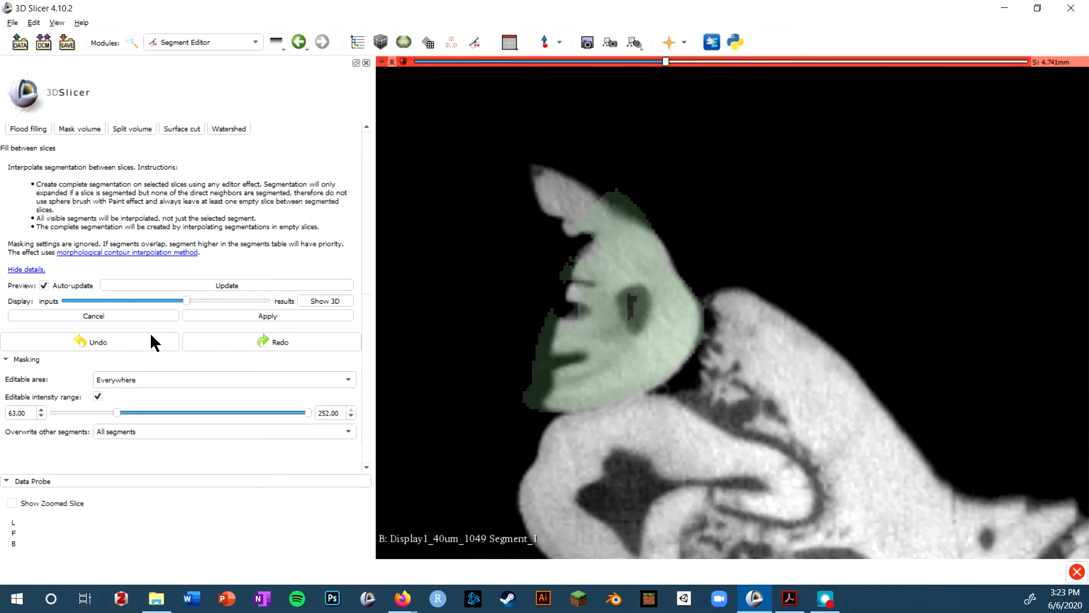
left_click(268, 316)
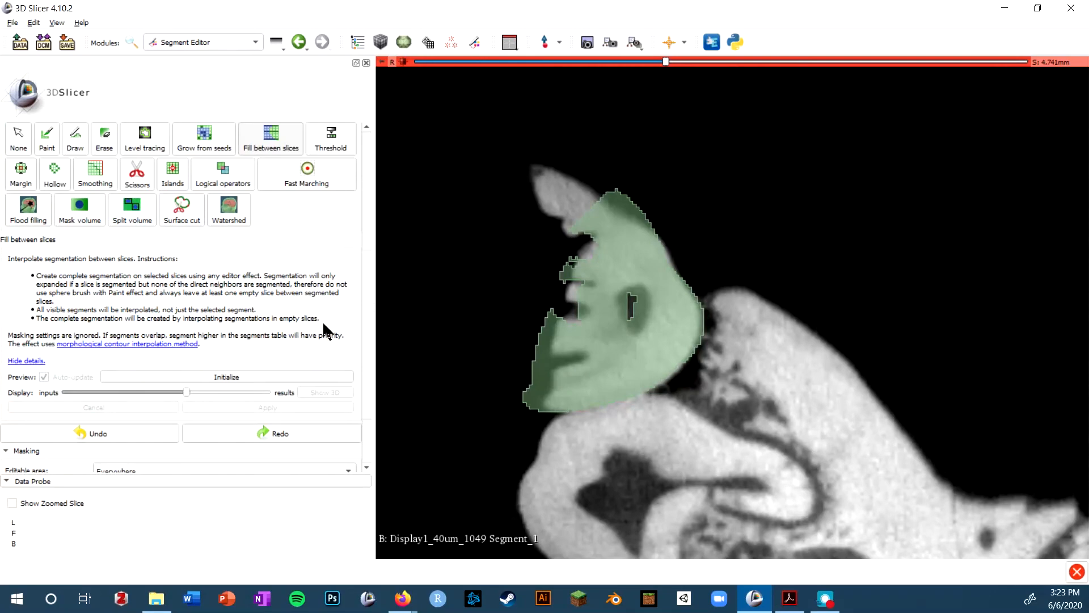
Review the filled segment on slices up to S: 5.741mm and change the view layout to Four-Up.
scroll(661, 309, "up", 19)
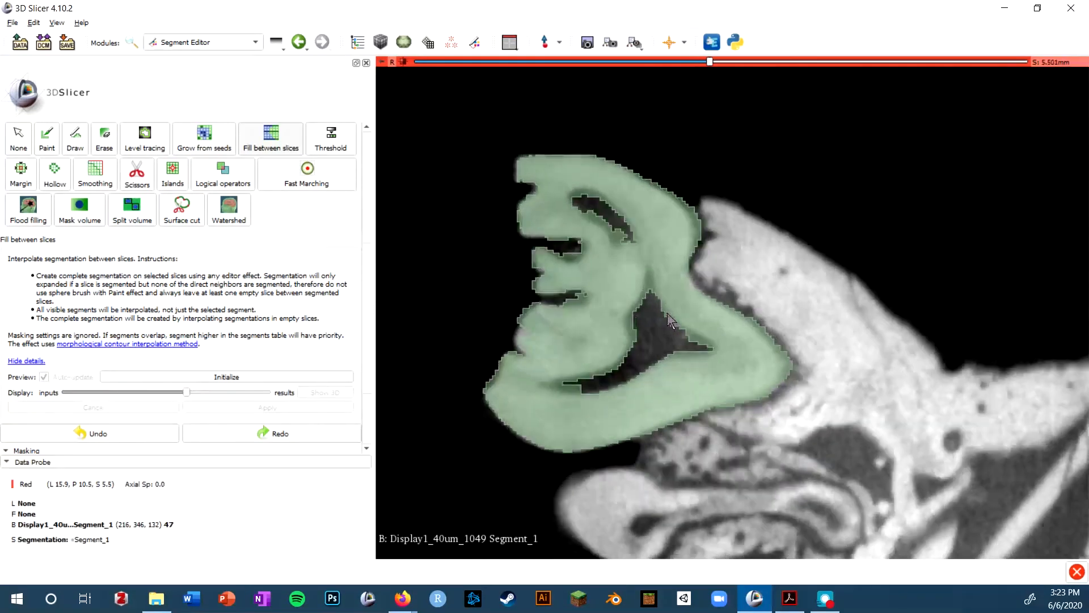
scroll(671, 321, "up", 6)
scroll(239, 271, "up", 5)
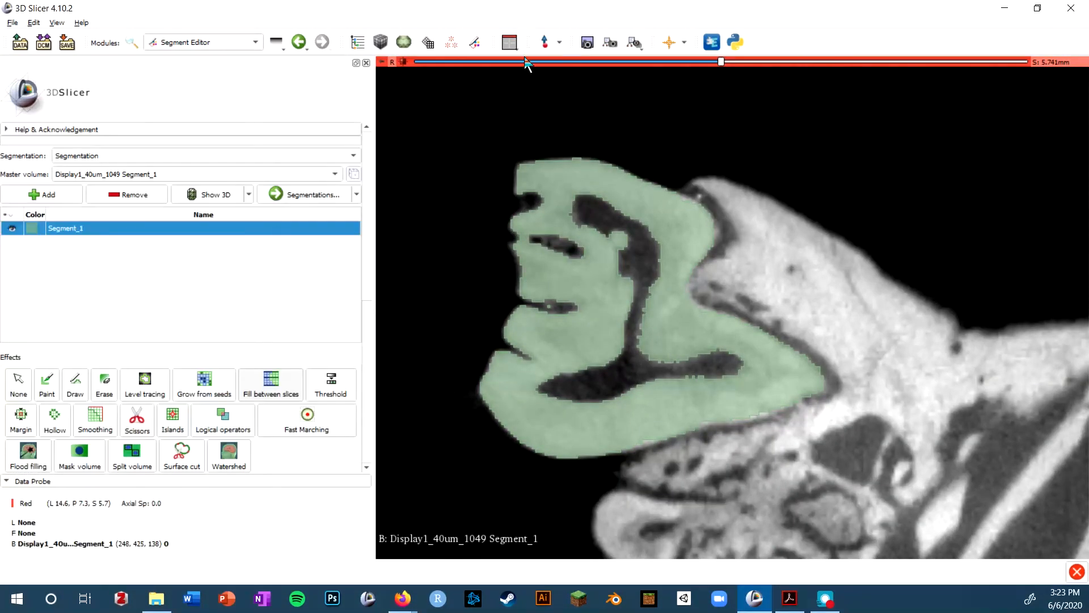
left_click(514, 40)
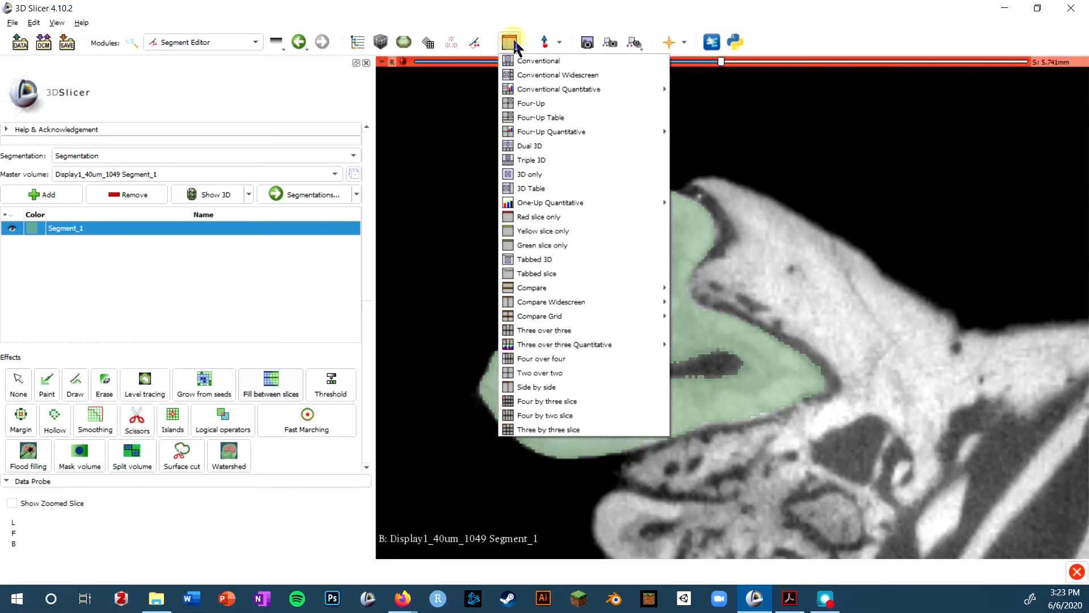
left_click(567, 101)
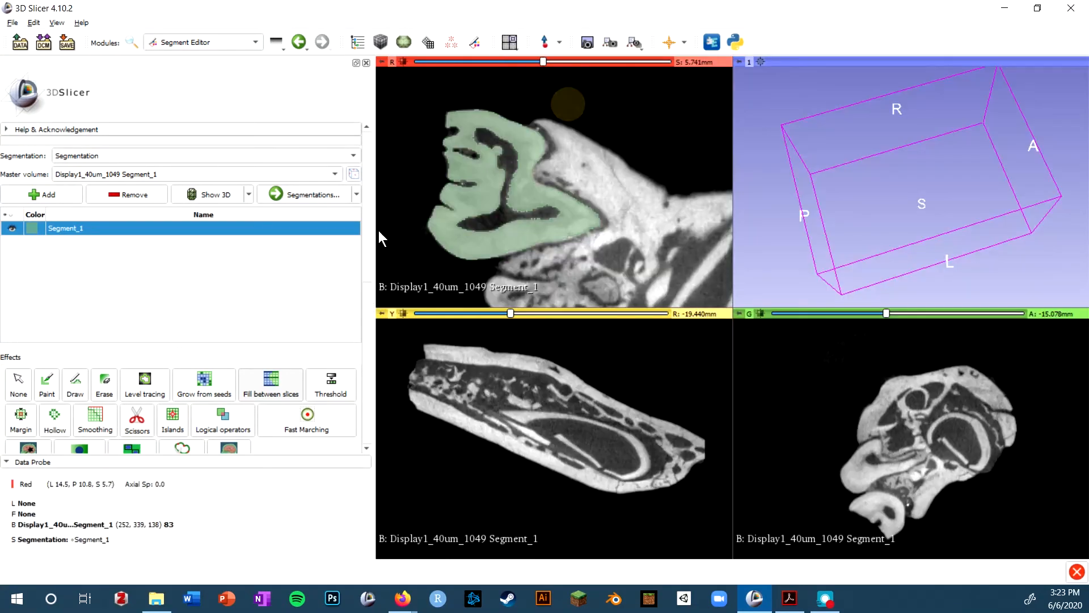
Show the interpolated tooth segment in 3D and inspect its surface from several sides.
left_click(218, 200)
left_click_drag(993, 195, 931, 287)
scroll(931, 286, "up", 10)
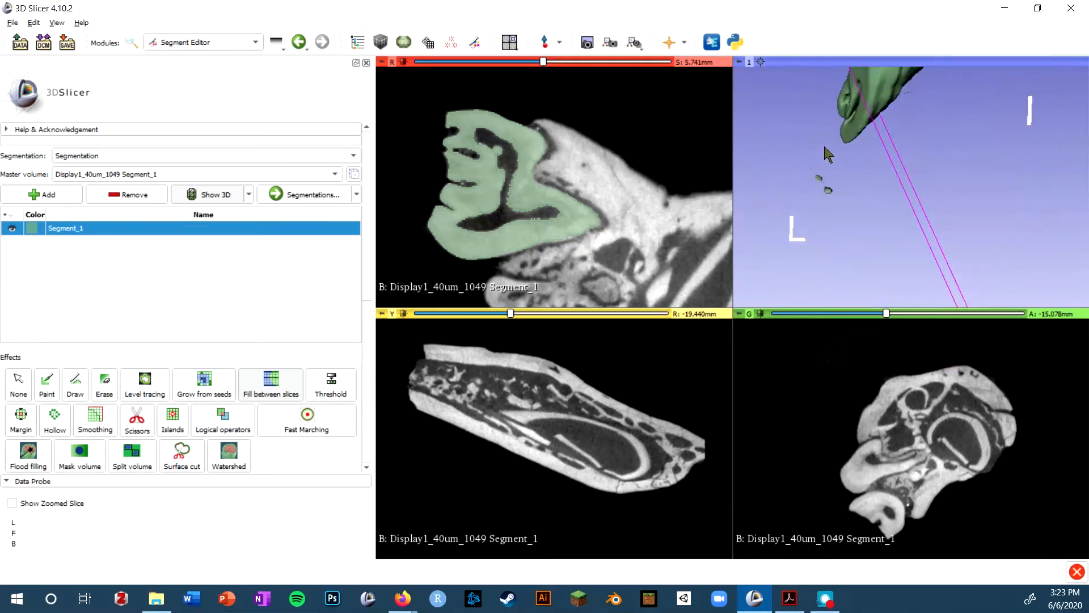
left_click_drag(904, 238, 951, 224)
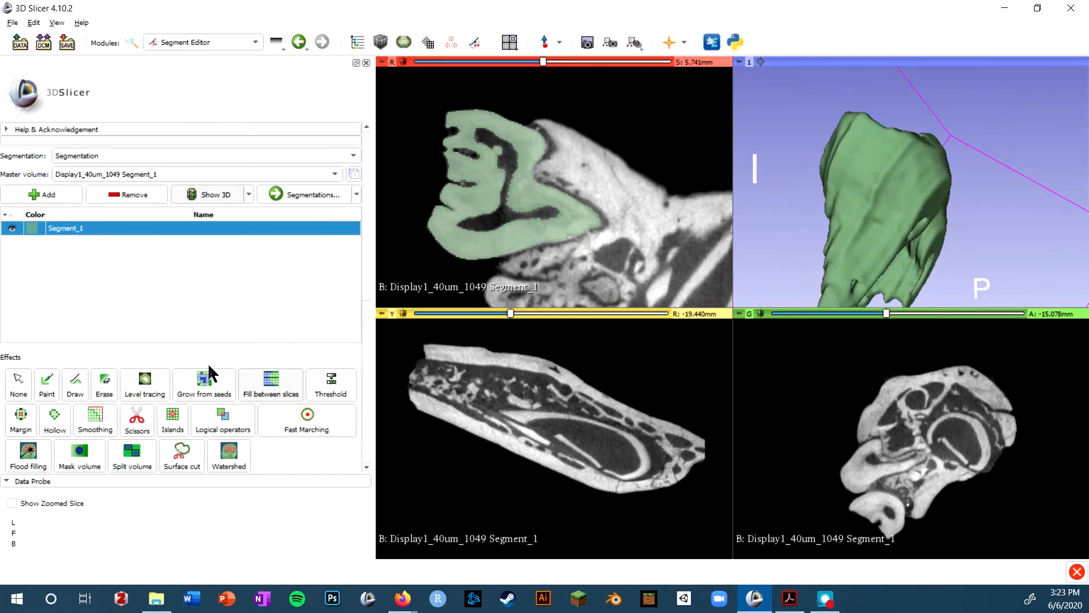
scroll(103, 330, "down", 1)
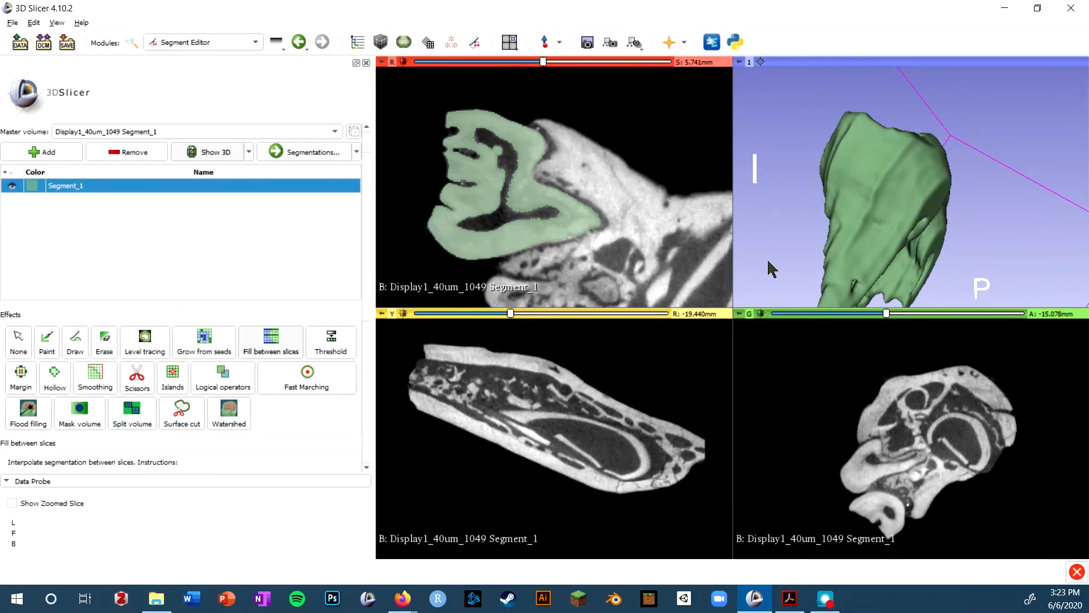
left_click_drag(769, 257, 905, 210)
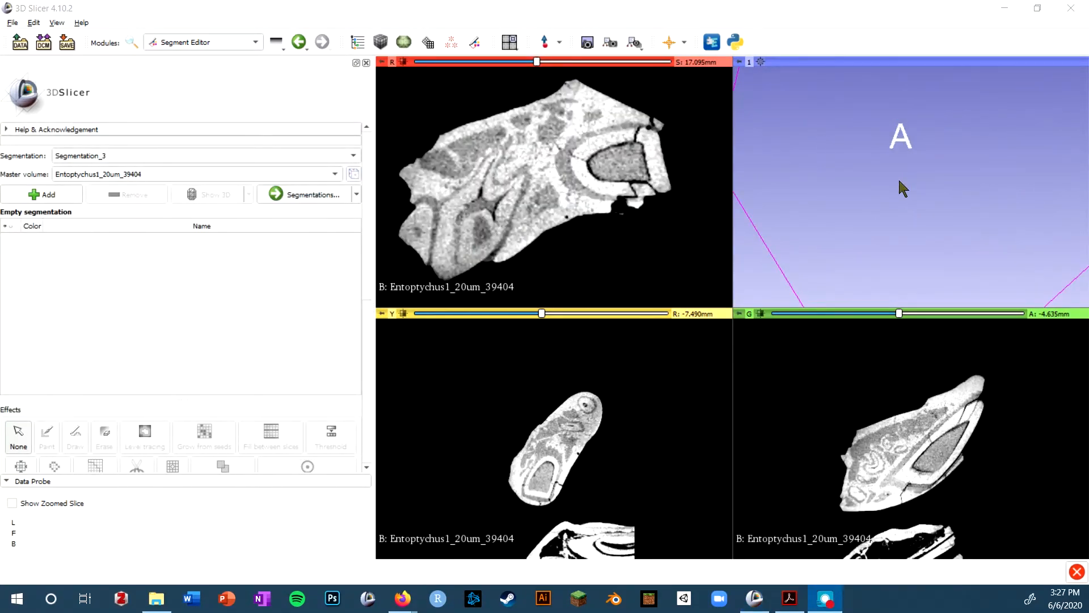
Adjust the brightness and contrast of the Entoptychus1_20um_39404 volume while checking axial slices between S: 16.835mm and S: 17.355mm.
scroll(502, 186, "down", 10)
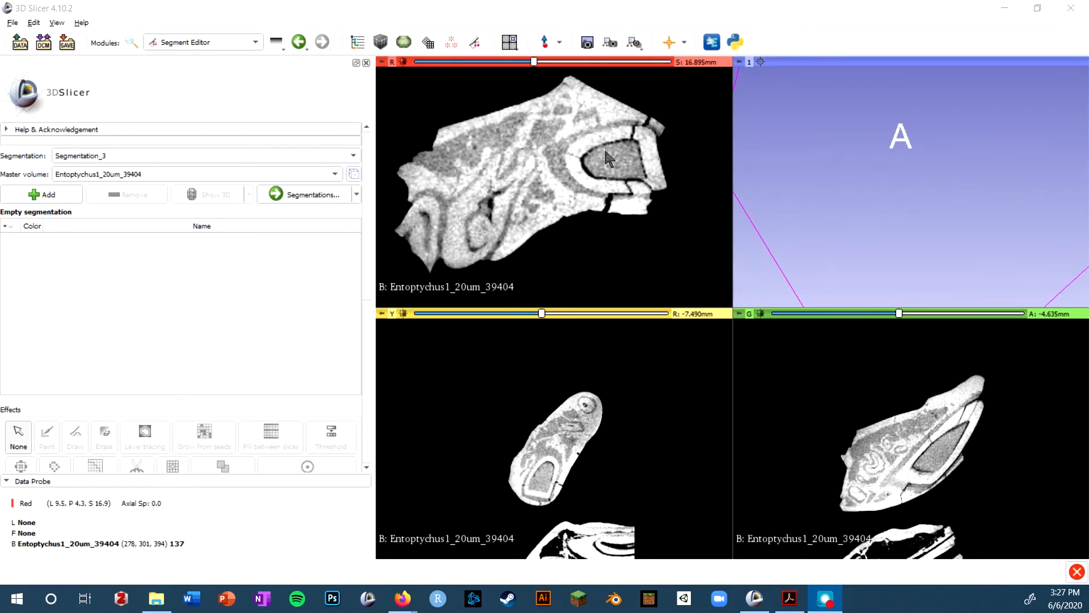
scroll(515, 176, "down", 3)
left_click_drag(595, 175, 637, 262)
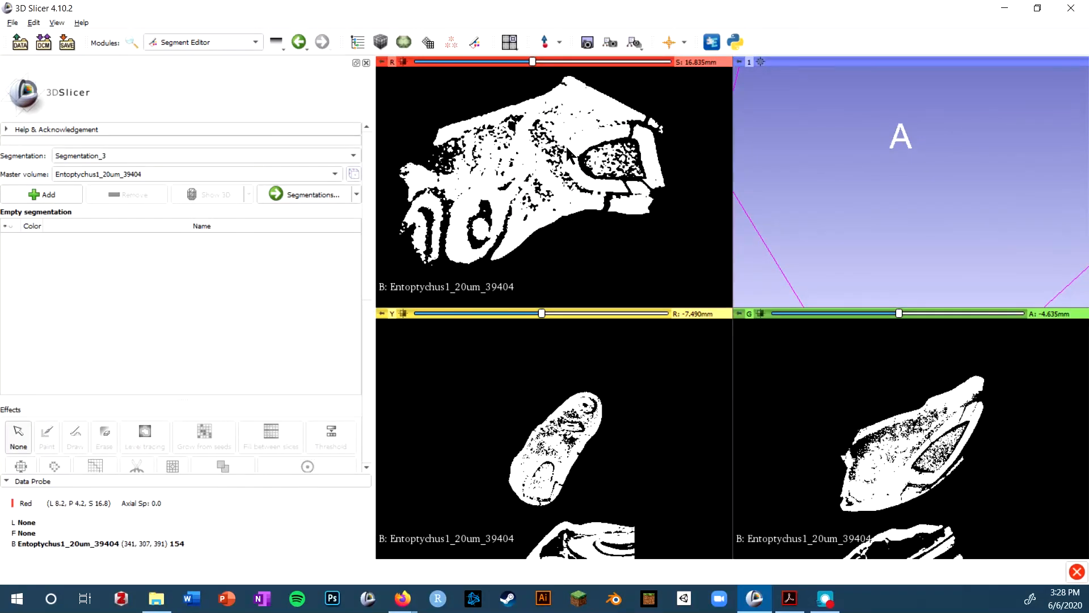
scroll(566, 151, "up", 6)
scroll(567, 156, "up", 5)
left_click_drag(568, 156, 595, 163)
scroll(496, 185, "up", 11)
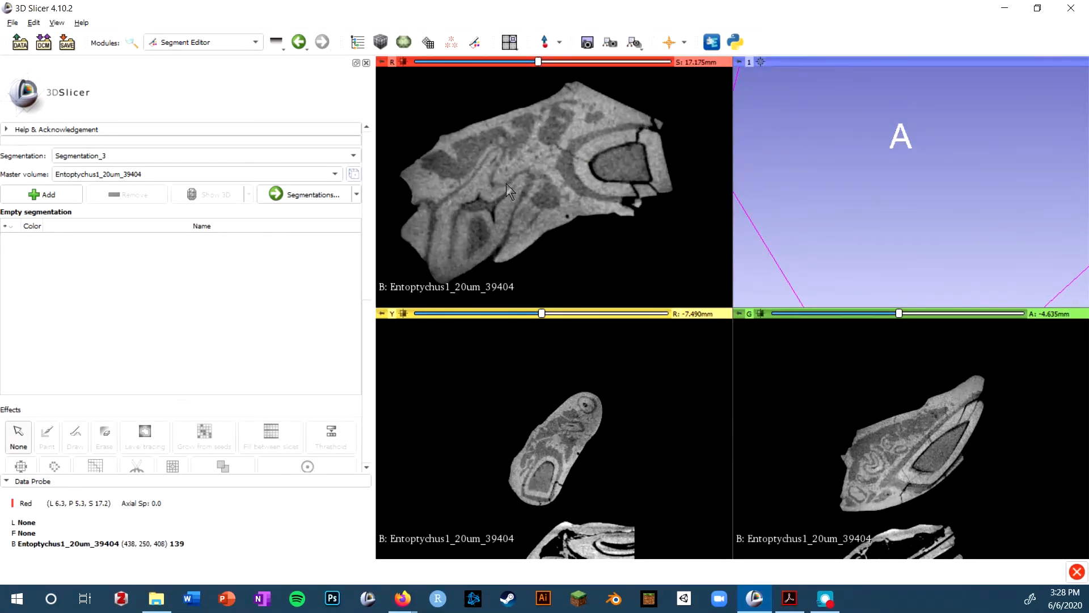
scroll(522, 195, "up", 4)
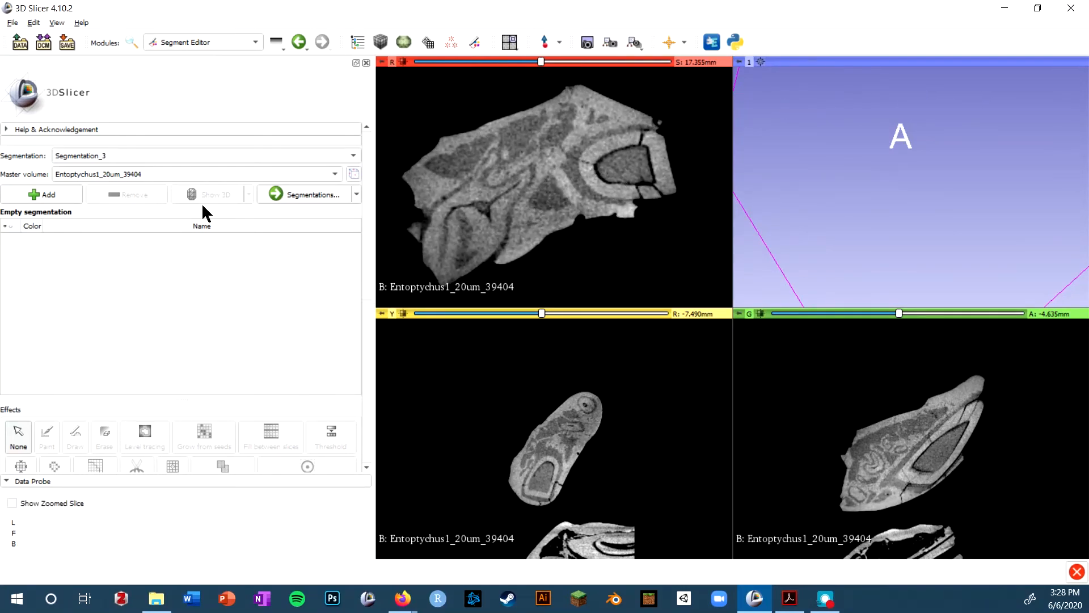
Add a segment to Segmentation_3 and fill it by applying a threshold range of 137.13 to 252.98.
left_click(42, 194)
scroll(170, 244, "down", 3)
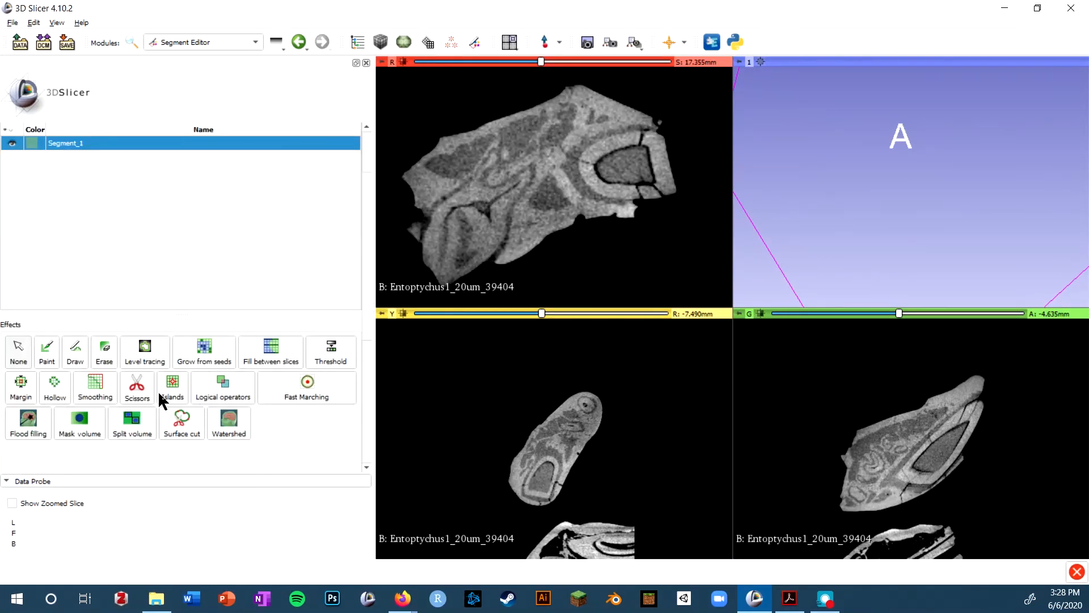
scroll(211, 328, "down", 5)
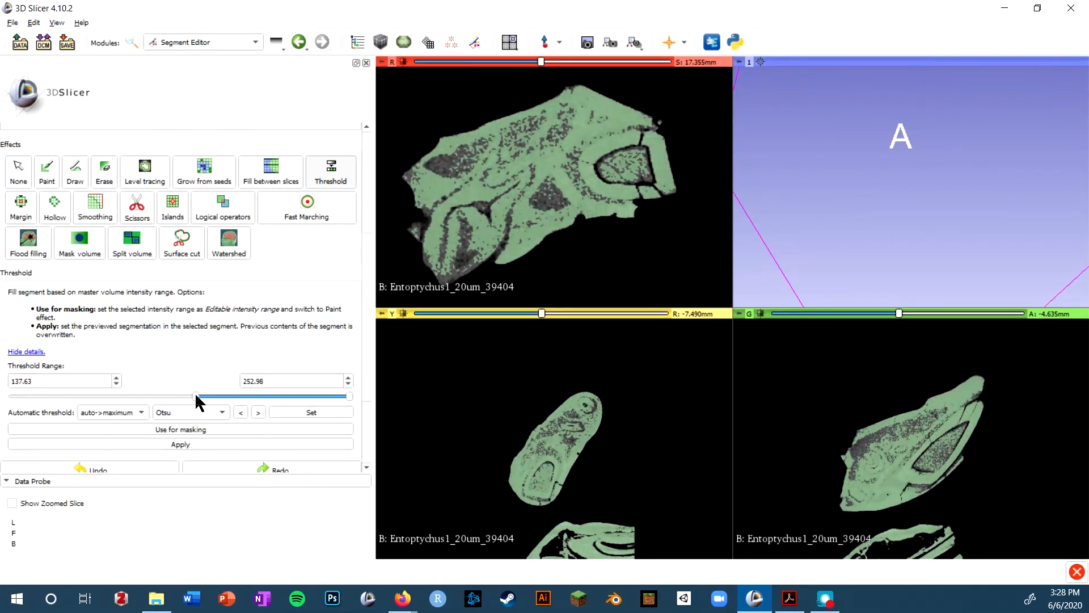
mouse_move(196, 395)
left_mouse_down()
mouse_move(171, 394)
mouse_move(204, 398)
mouse_move(194, 397)
left_mouse_up()
scroll(259, 256, "down", 3)
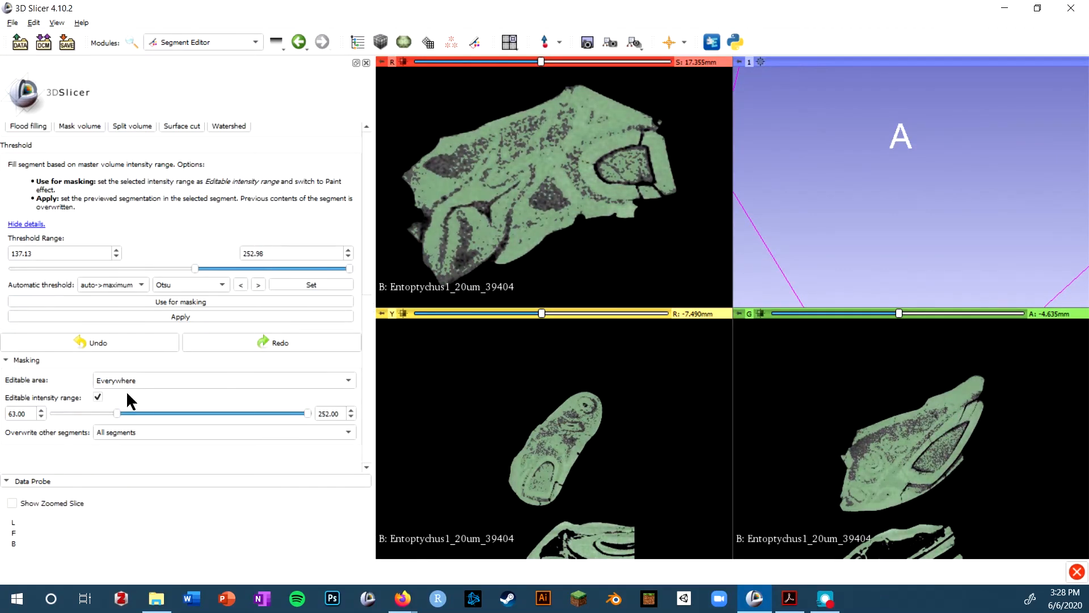
left_click(236, 323)
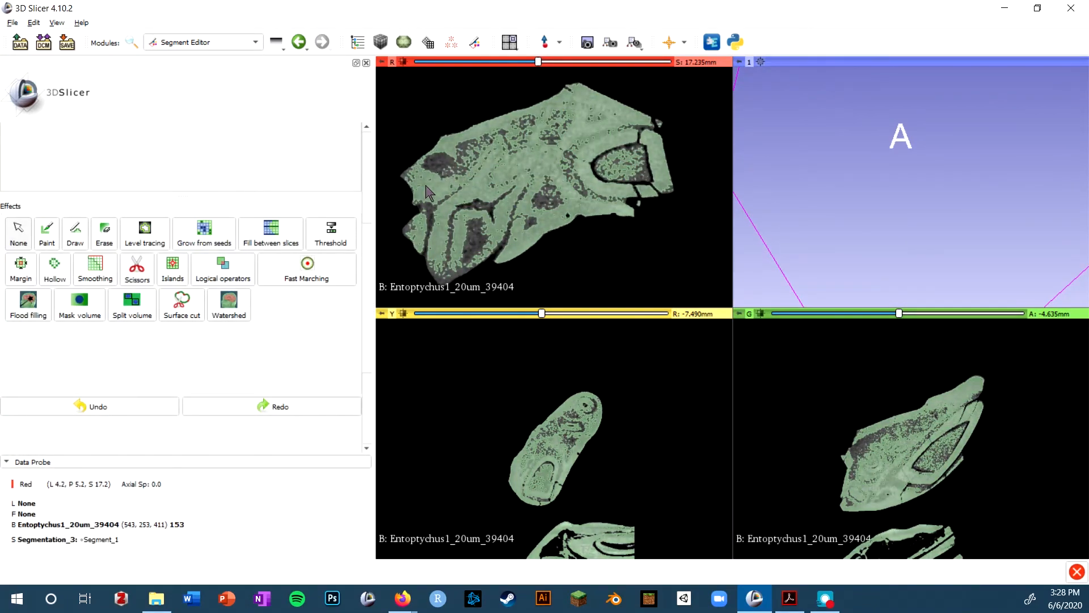
Check the thresholded segment for loose pieces and apply the Islands effect with Keep largest island.
scroll(449, 199, "down", 2)
scroll(482, 243, "down", 2)
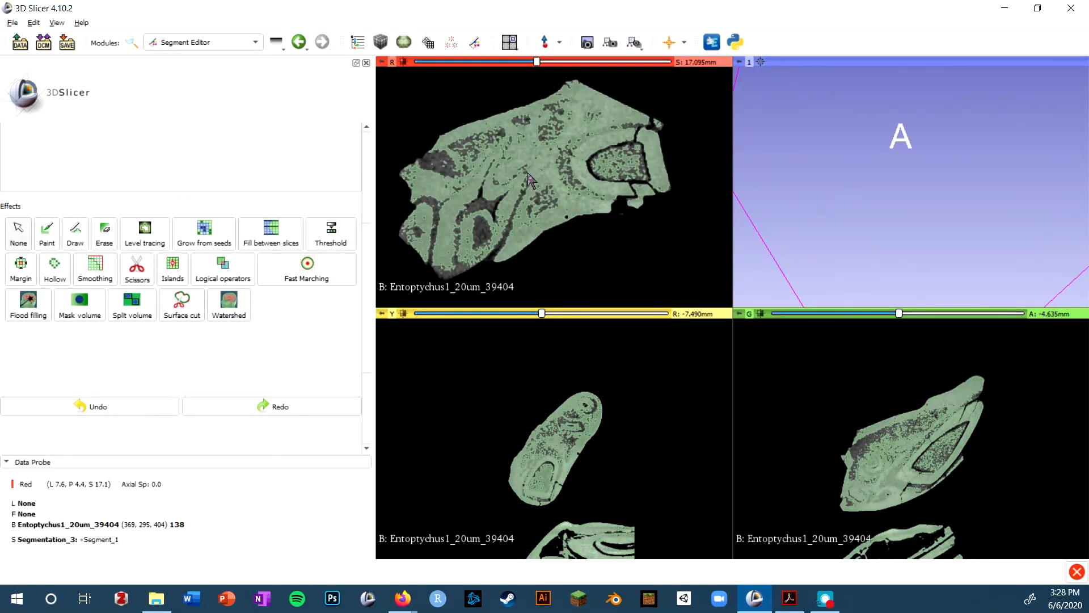
left_click(173, 266)
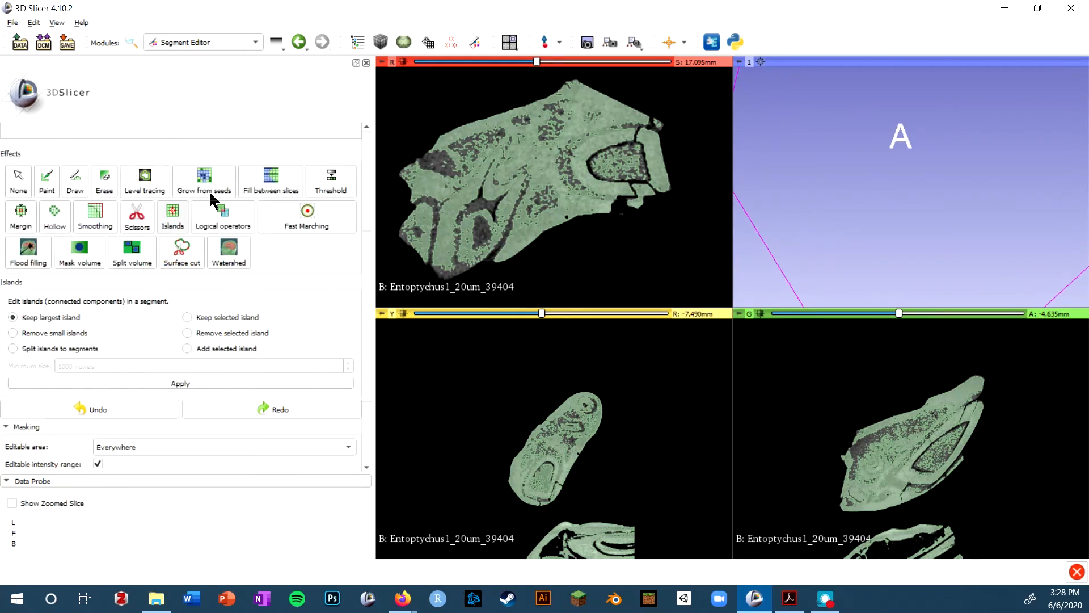
scroll(57, 241, "down", 2)
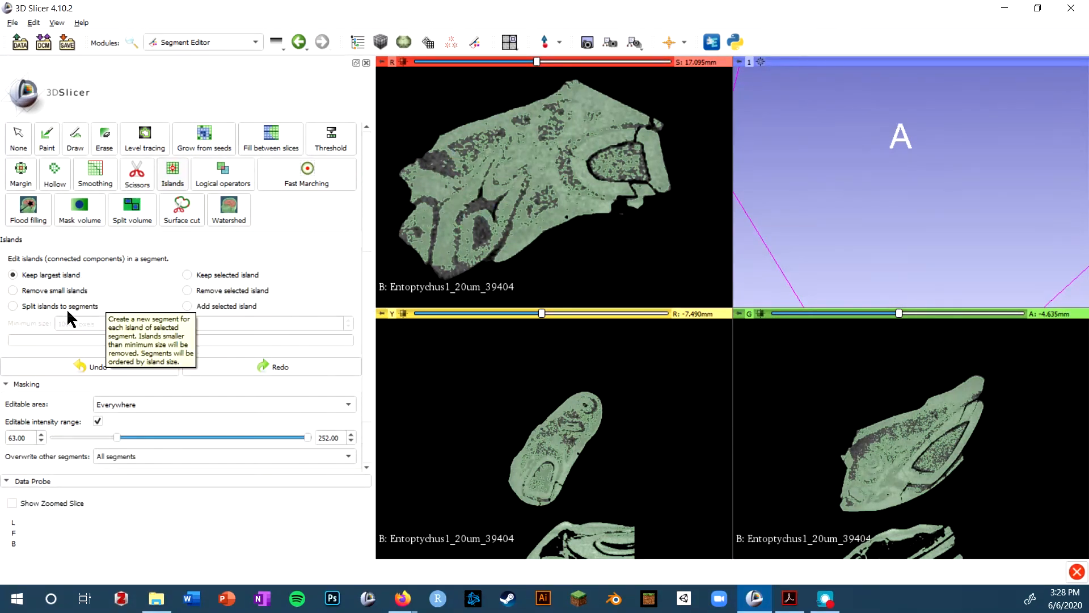
left_click(48, 291)
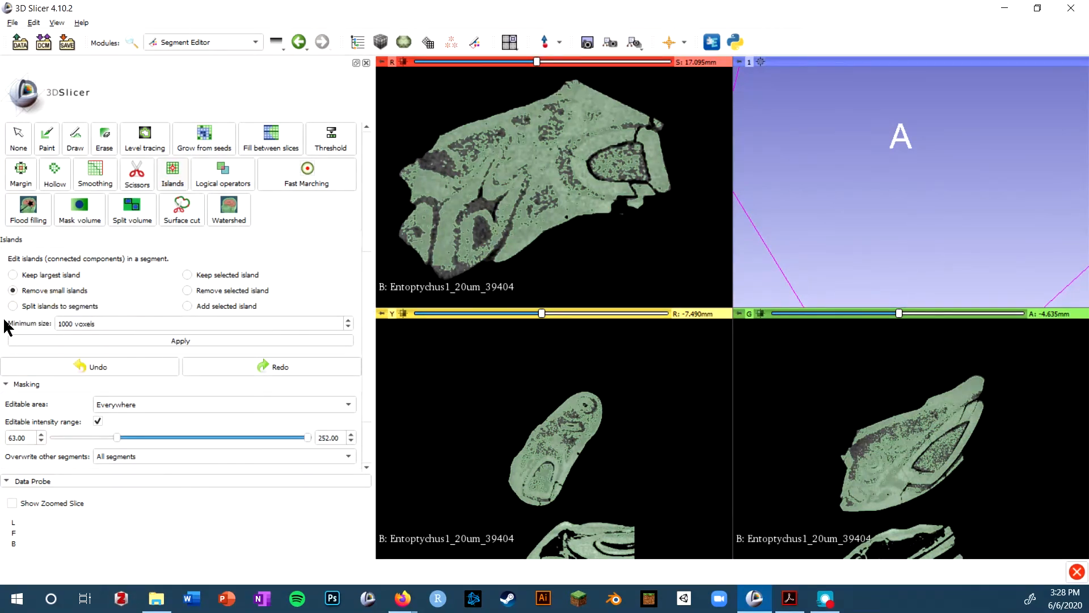
left_click(64, 307)
right_click_drag(593, 423, 592, 457)
middle_click_drag(592, 458, 569, 391)
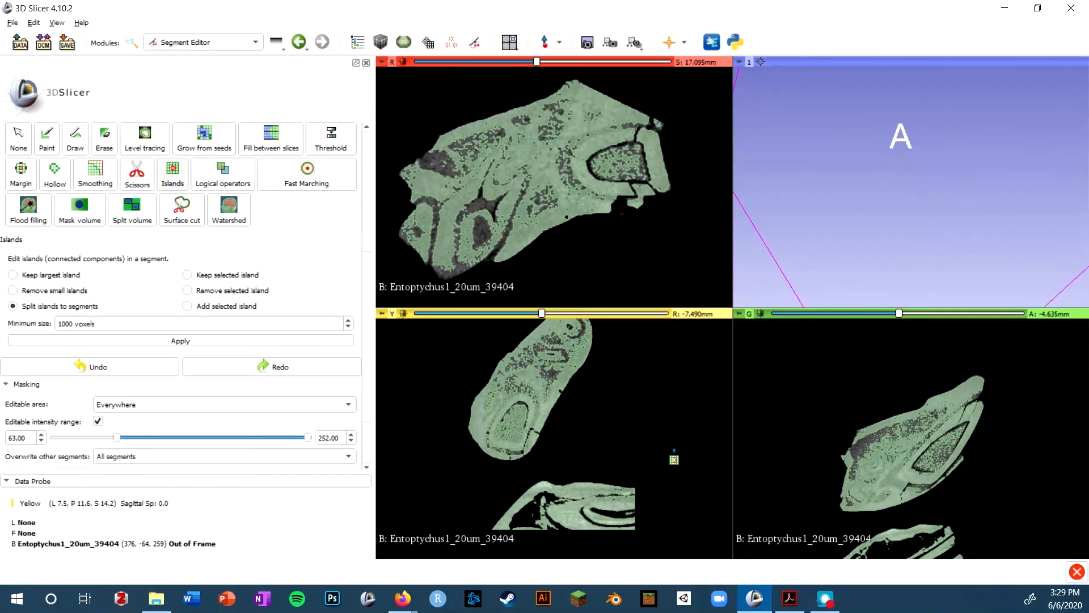
left_click(46, 276)
left_click(189, 341)
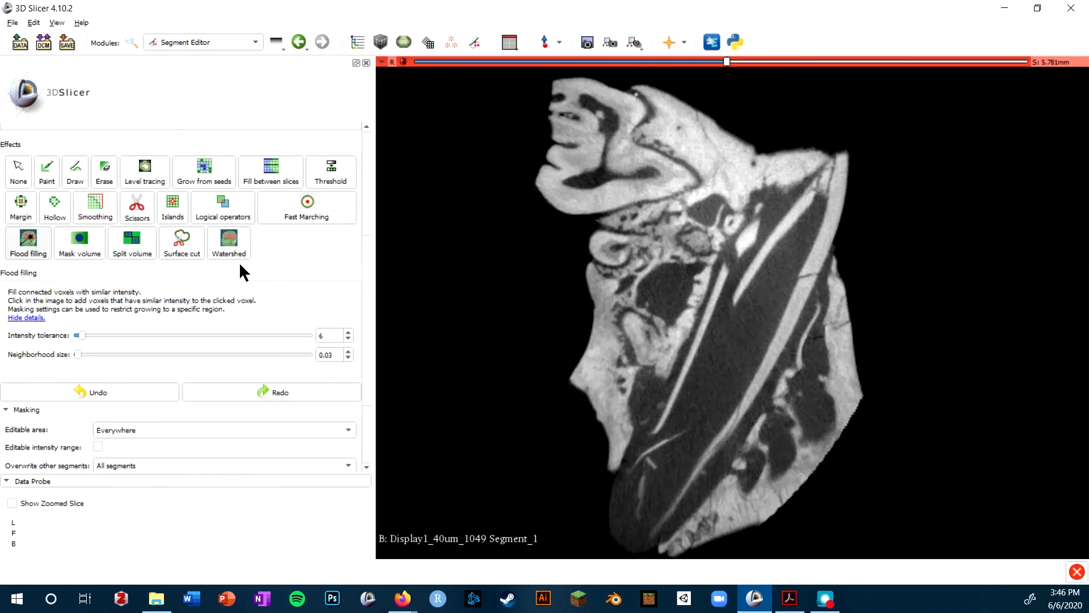
Activate the Grow from seeds effect for the Display1_40um_1049 Segment_1 volume, read its instructions and bring the tooth into view.
left_click(224, 220)
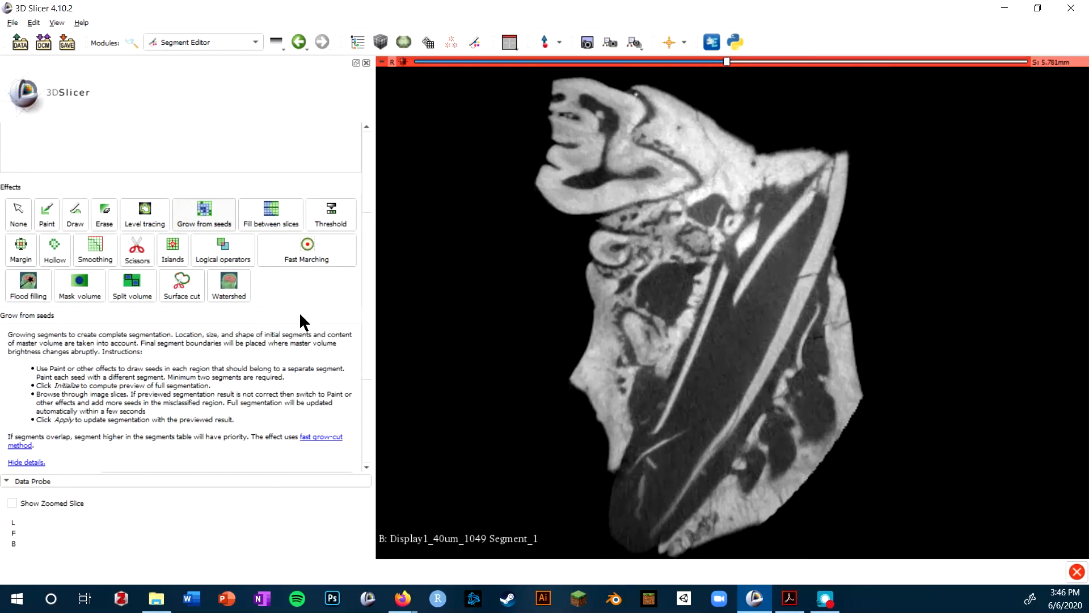
scroll(306, 323, "down", 4)
scroll(302, 250, "up", 3)
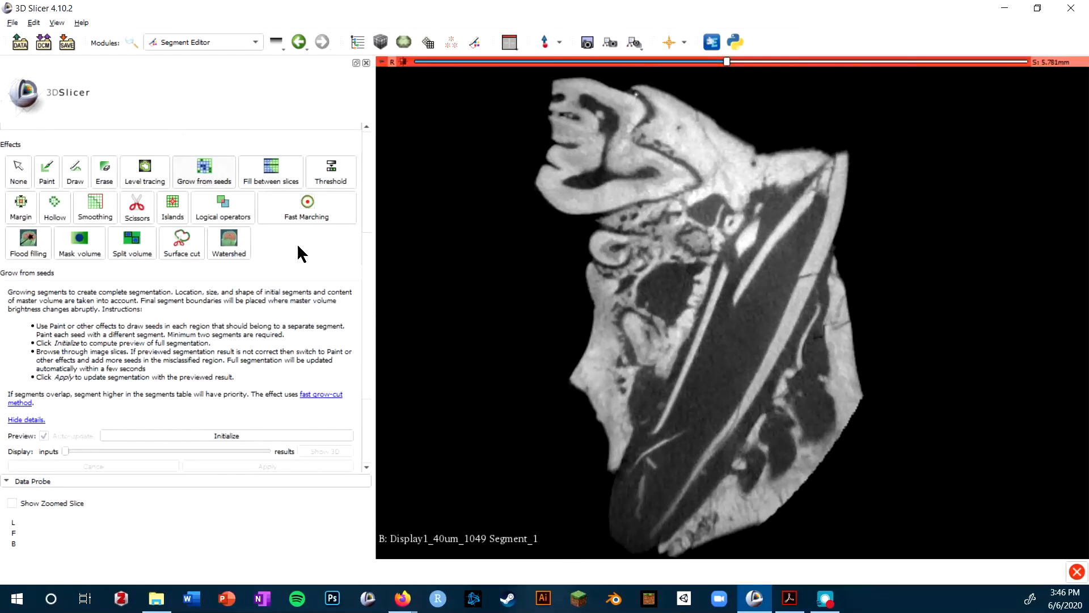
middle_click_drag(653, 146, 718, 230)
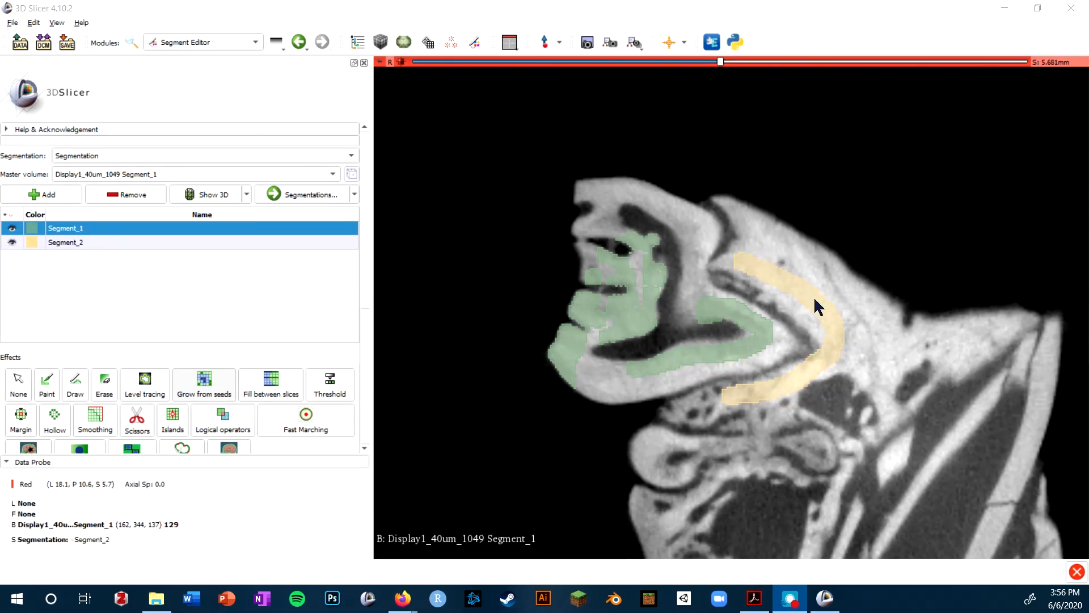
Examine the Segment_1 tooth seeds and Segment_2 bone seeds on the axial slices between S: 5.441mm and S: 6.281mm.
scroll(803, 292, "down", 2)
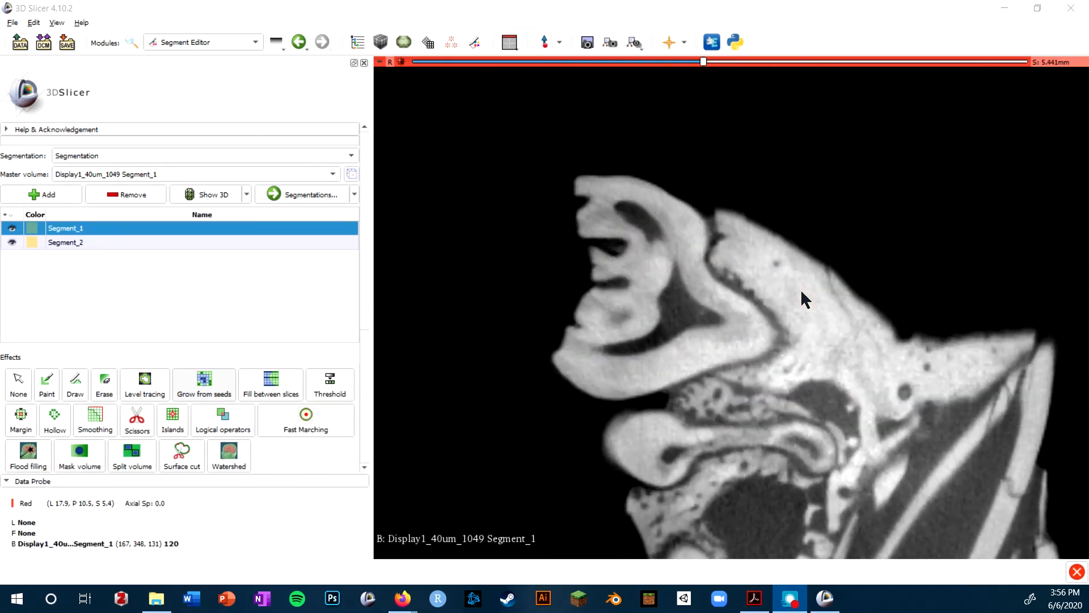
scroll(796, 306, "up", 12)
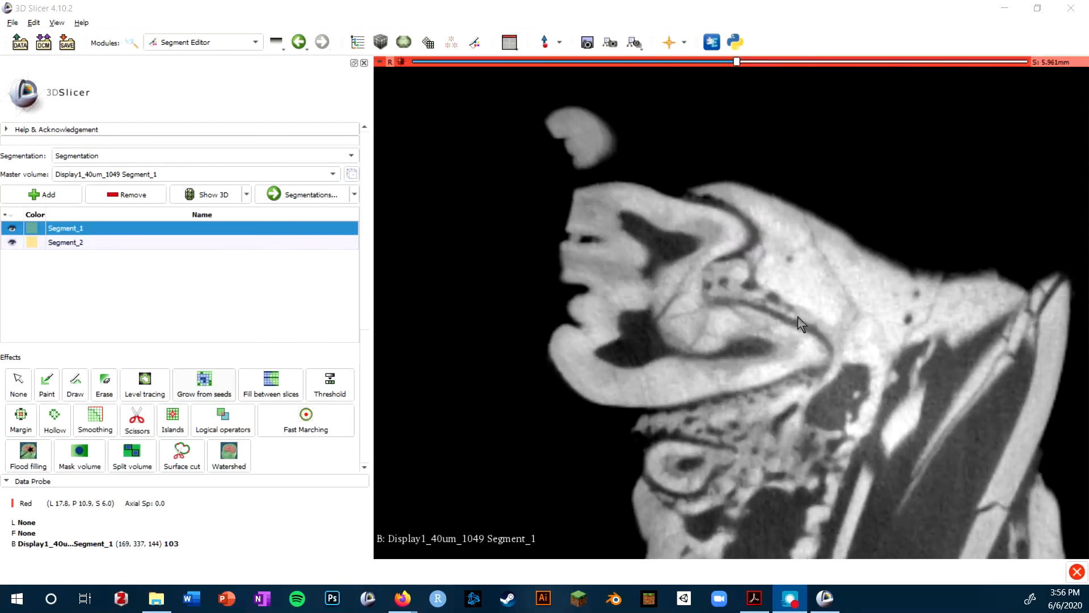
scroll(800, 323, "down", 2)
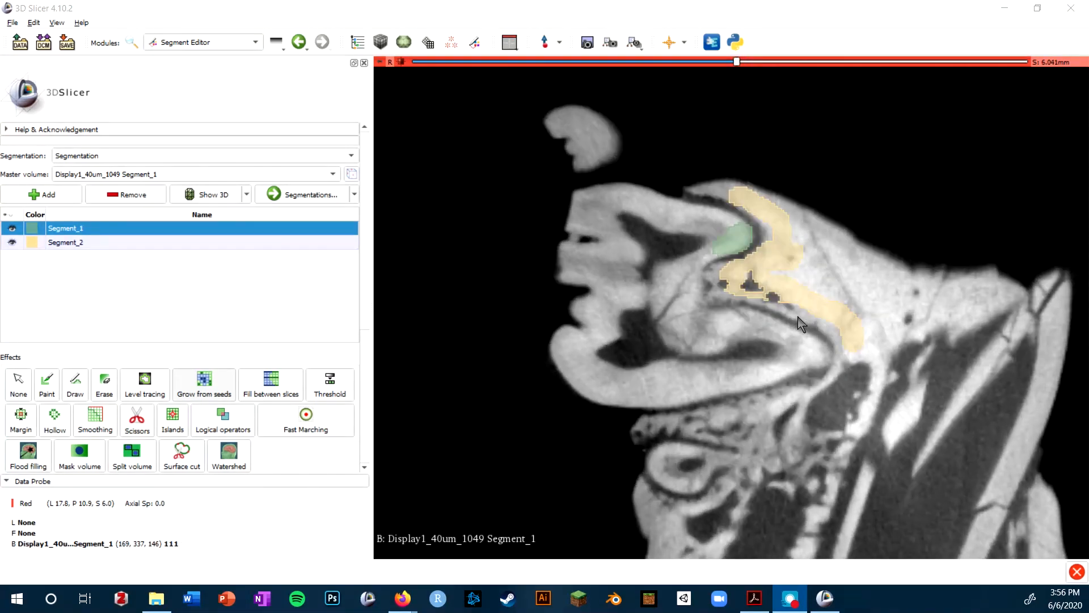
scroll(799, 310, "down", 2)
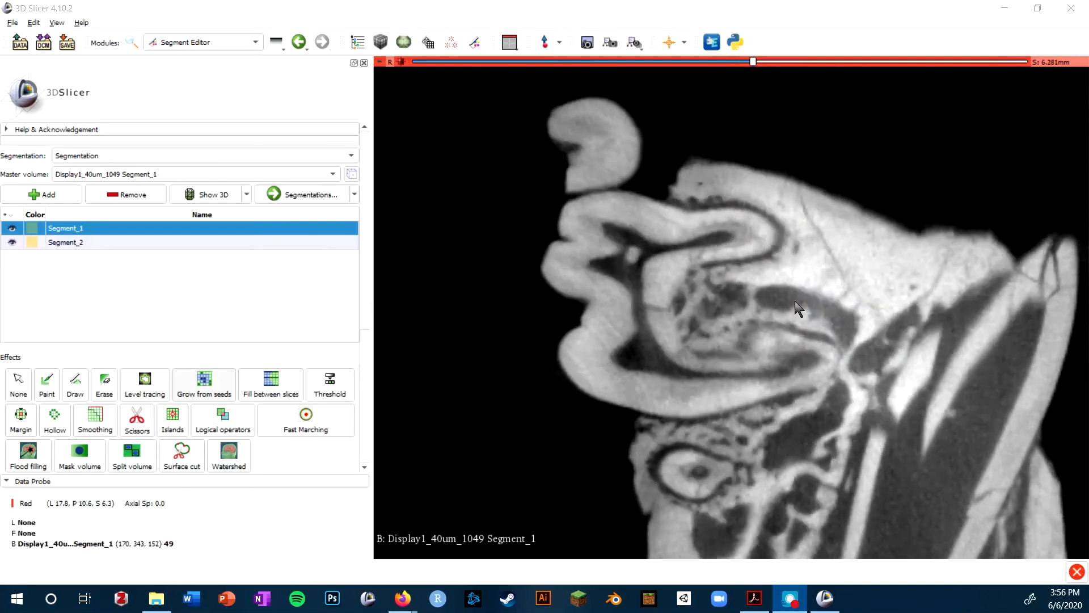
Initialize the Grow from seeds preview using the Segment_1 tooth seeds and Segment_2 bone seeds.
scroll(799, 314, "down", 11)
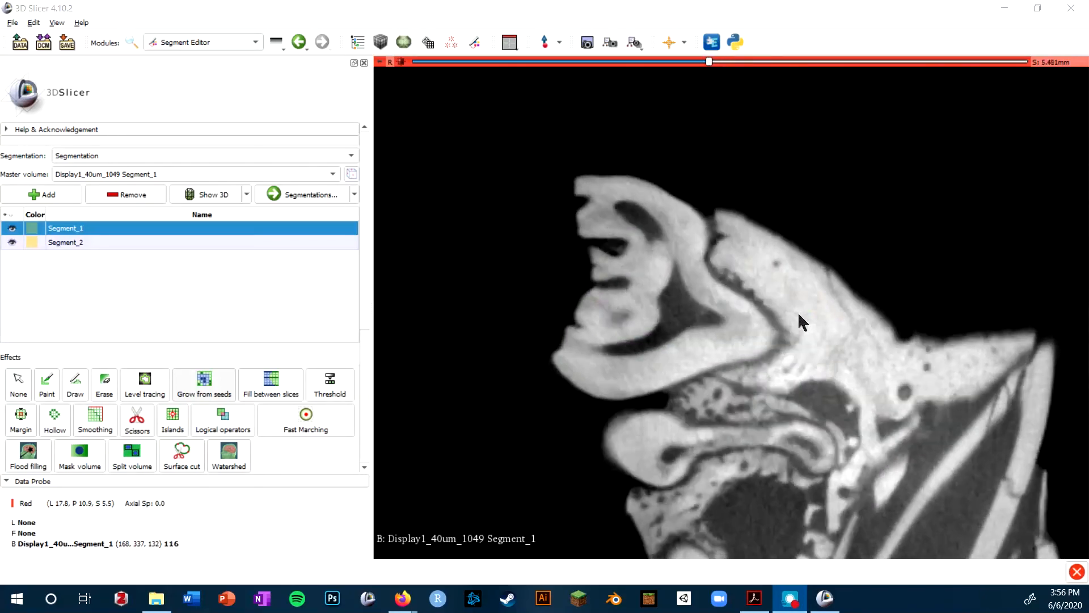
scroll(799, 322, "up", 5)
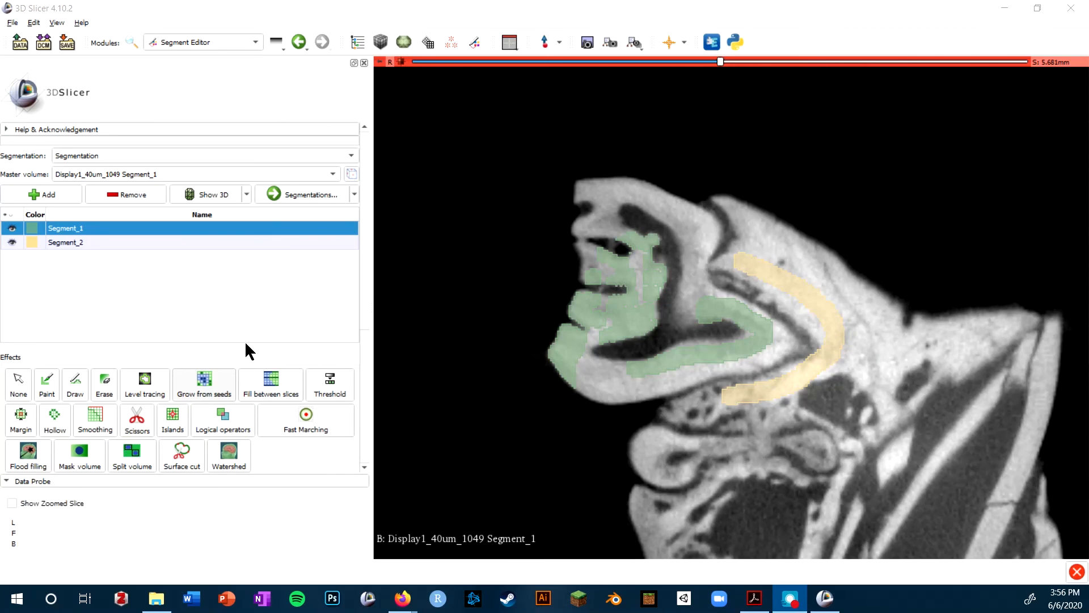
scroll(246, 349, "down", 5)
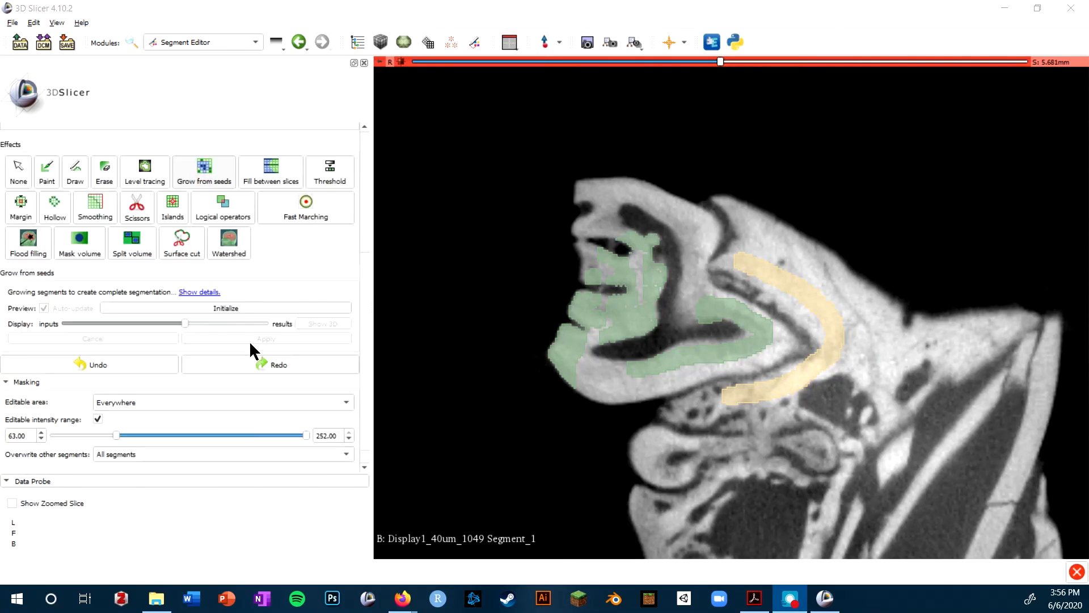
left_click(225, 309)
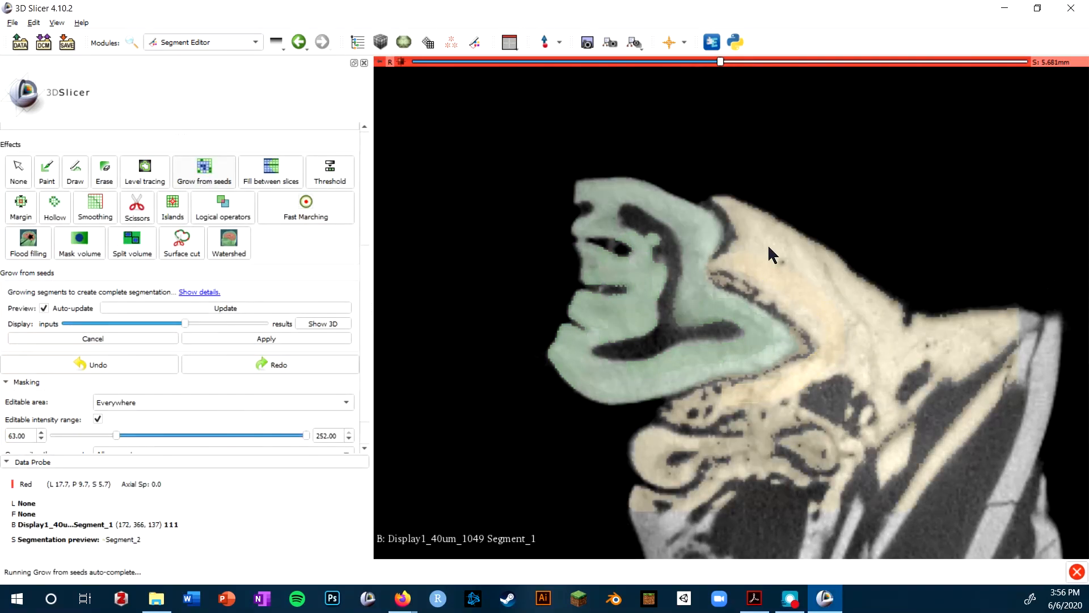
Examine how far the Grow from seeds preview extends over the tooth and bone on axial slices between S: 4.721mm and S: 7.041mm.
scroll(625, 257, "down", 1)
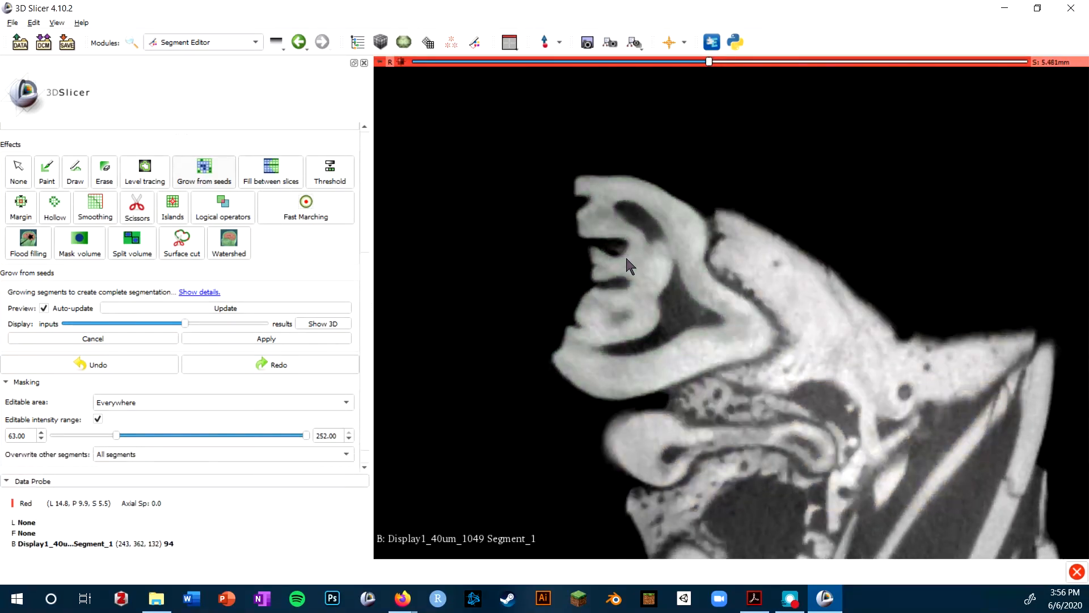
scroll(676, 329, "up", 14)
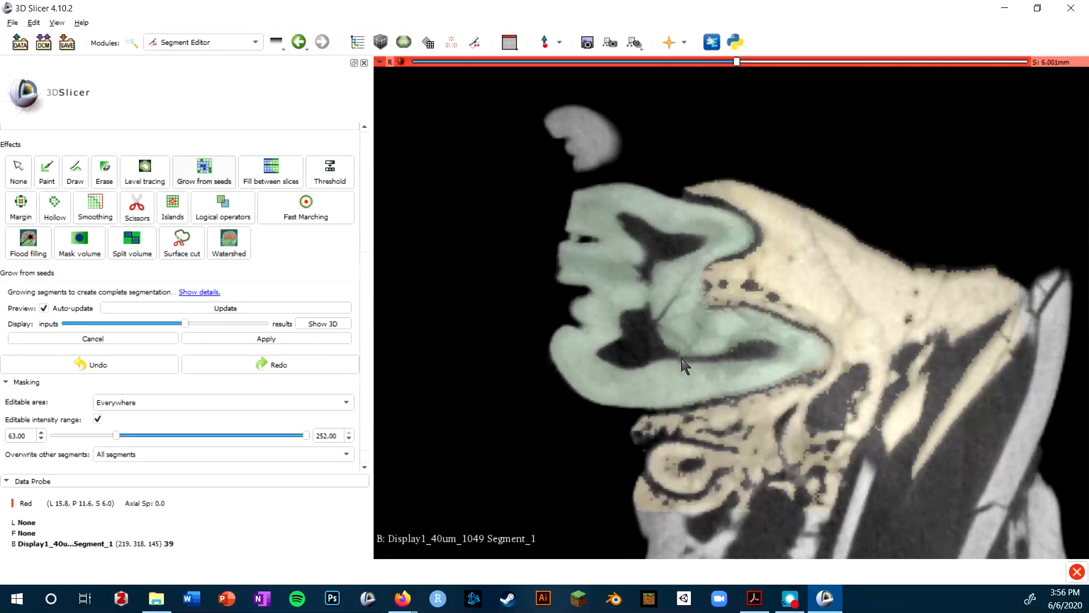
scroll(683, 360, "up", 15)
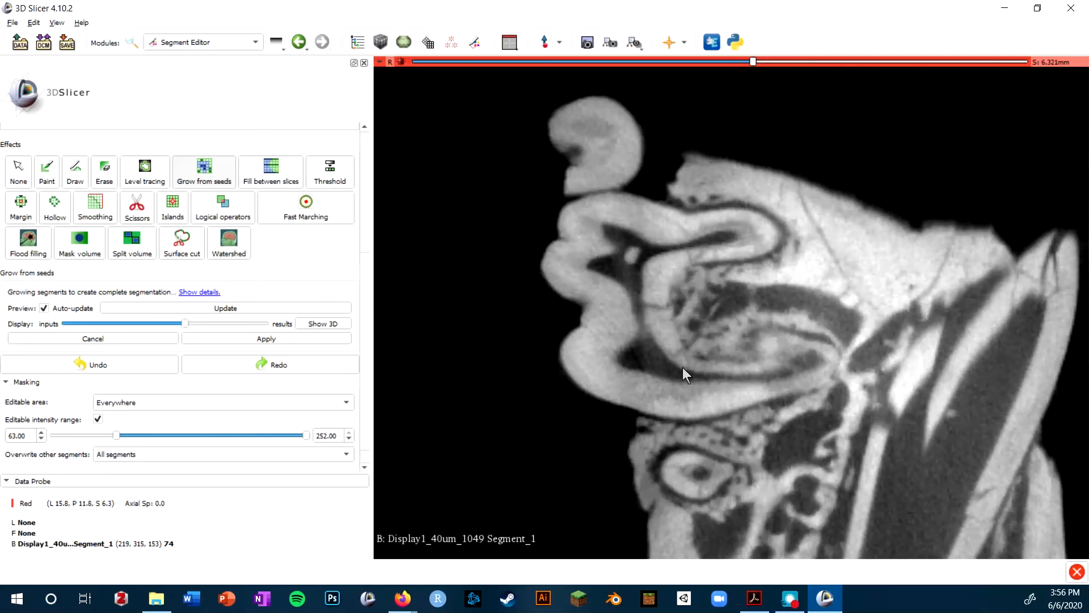
scroll(682, 368, "up", 8)
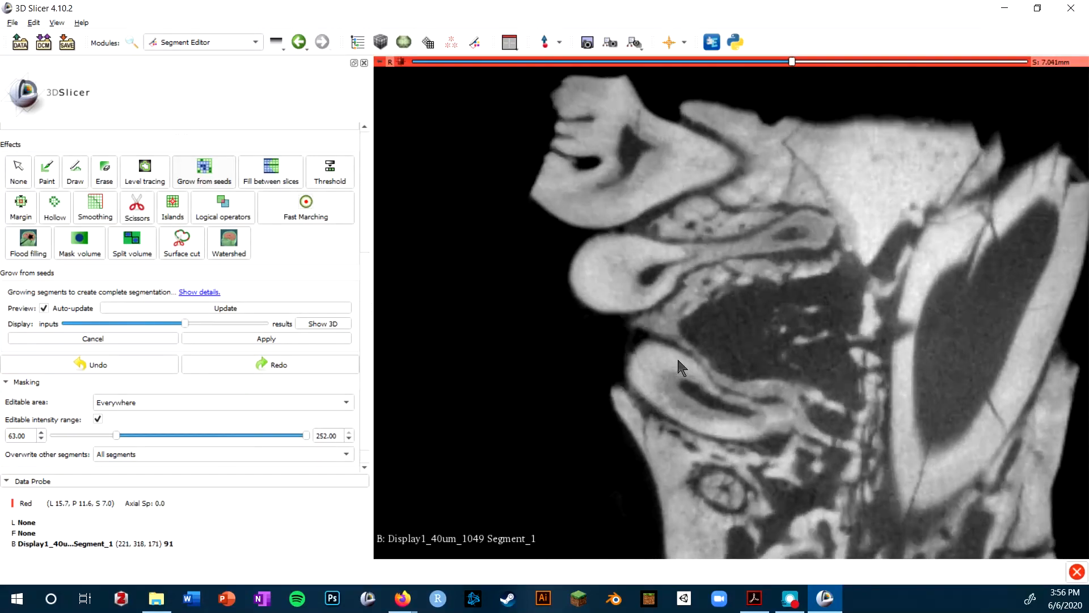
scroll(687, 346, "down", 20)
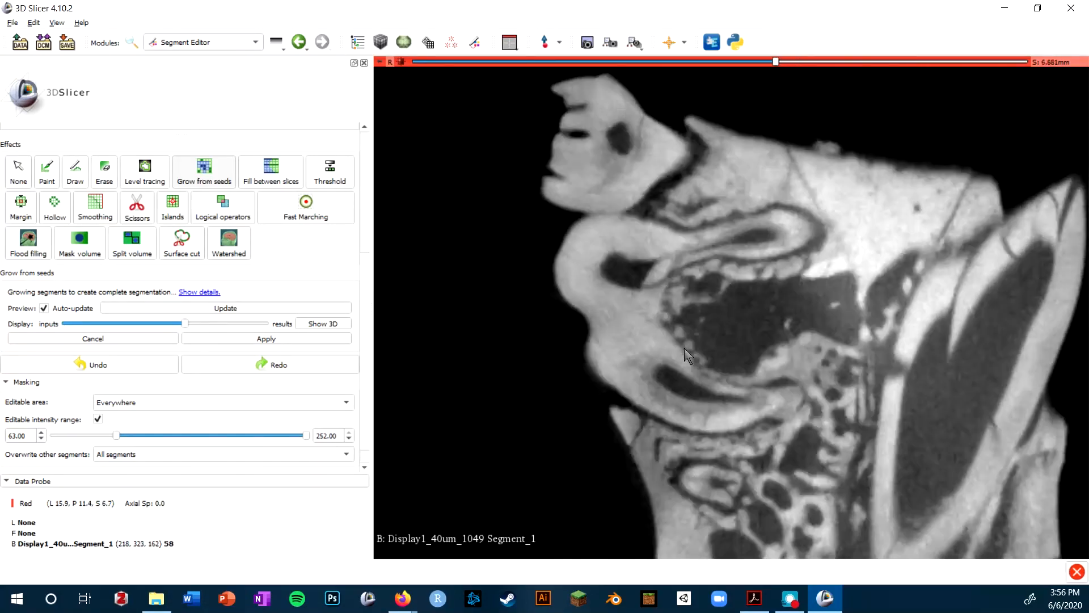
scroll(684, 348, "up", 20)
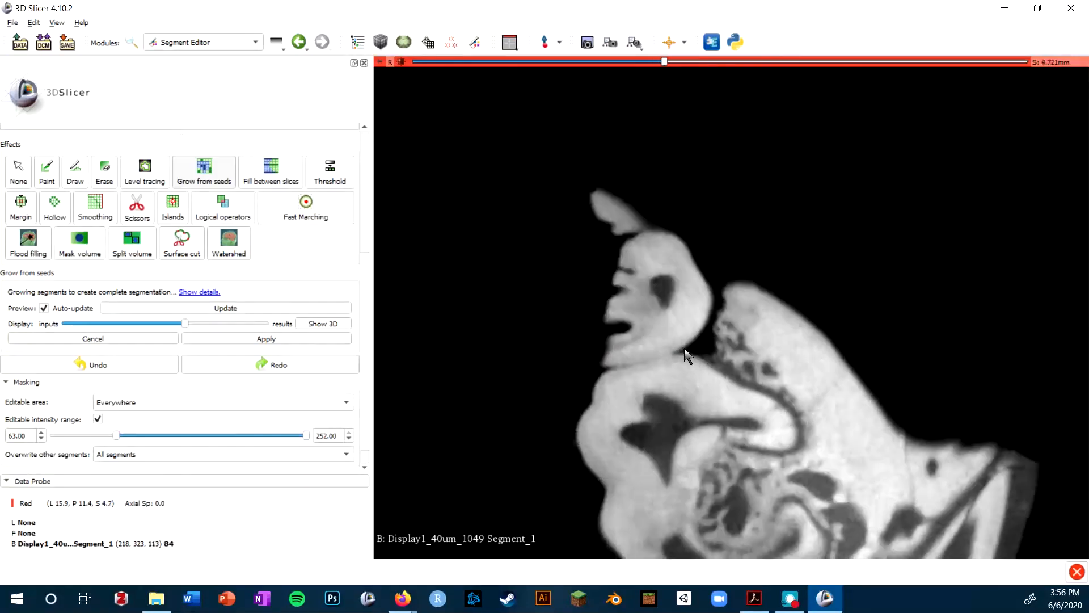
scroll(689, 361, "up", 4)
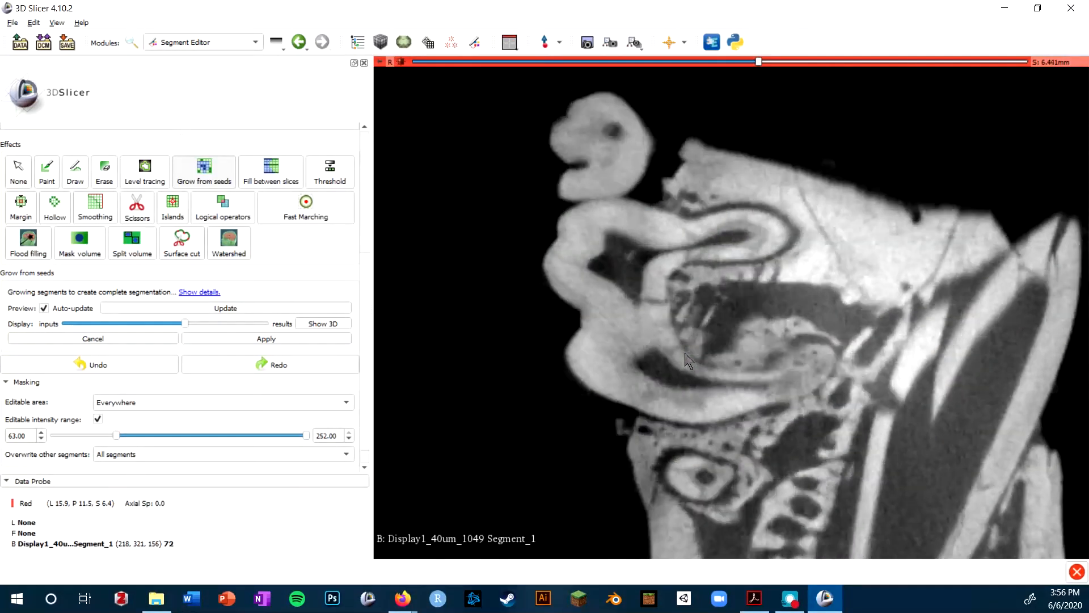